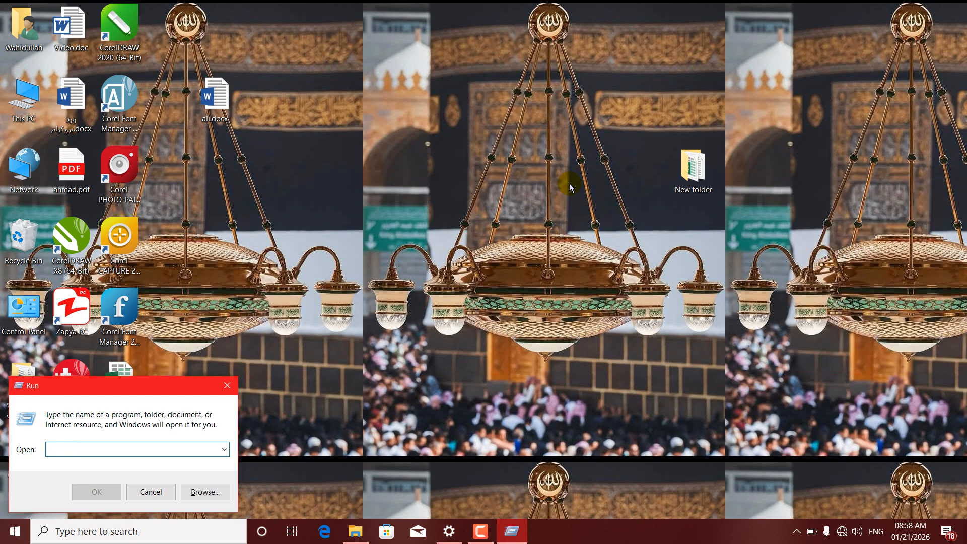
Launch Excel from the Run dialog, maximize its window and create a blank workbook.
text(xx)
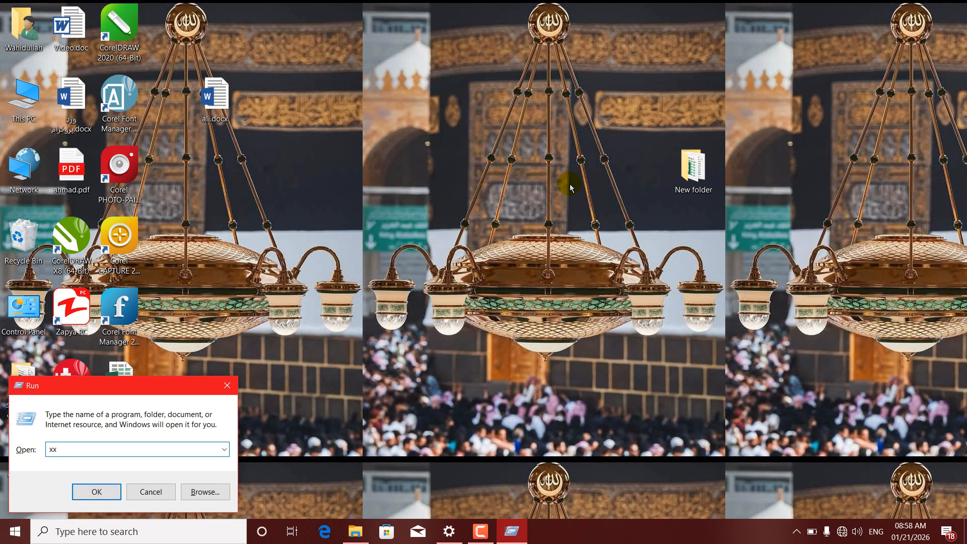
key(BackSpace)
key(BackSpace)
text(exce)
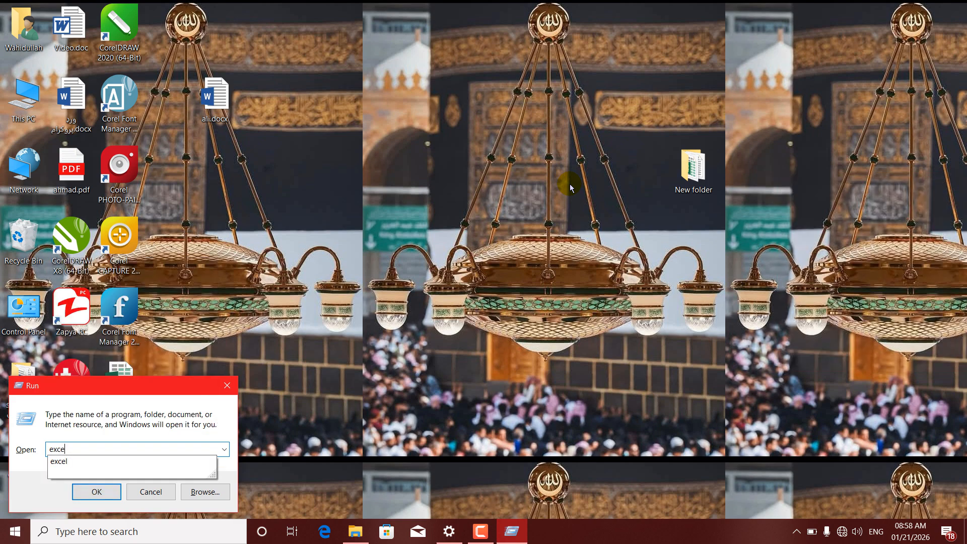
text(l)
key(Return)
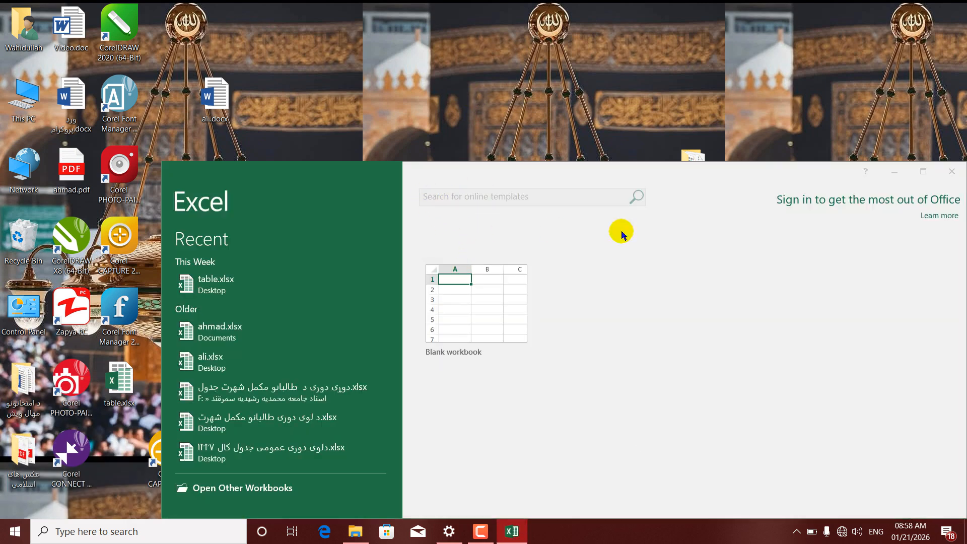
click(706, 203)
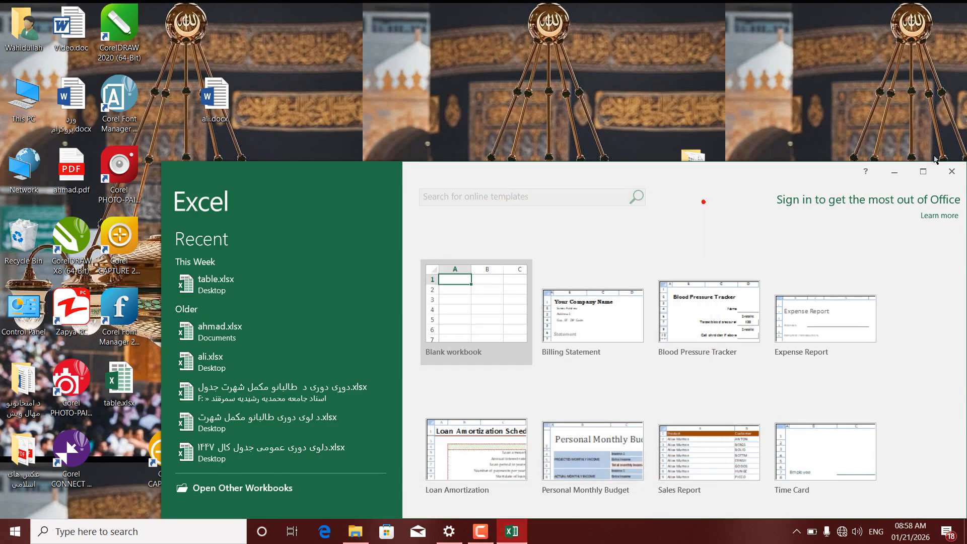
click(923, 172)
click(330, 155)
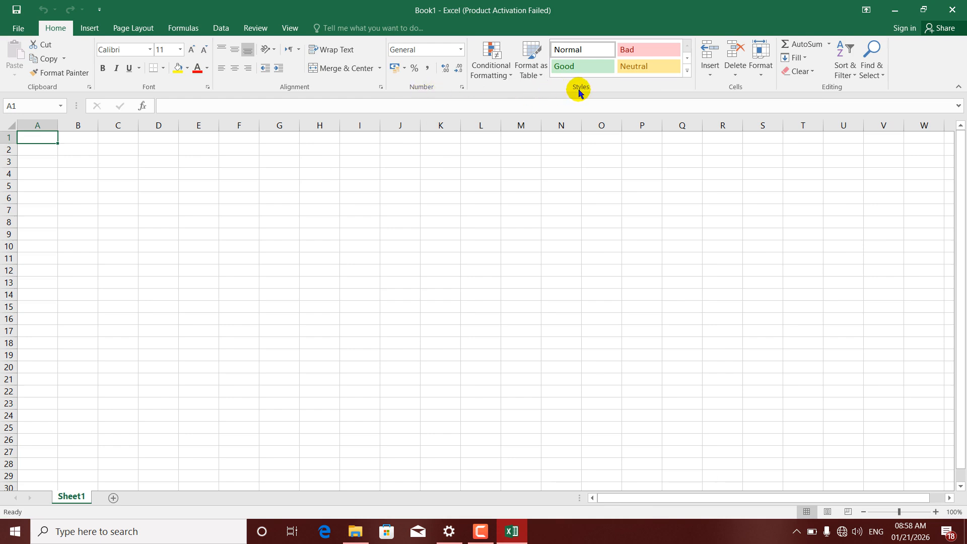
click(511, 77)
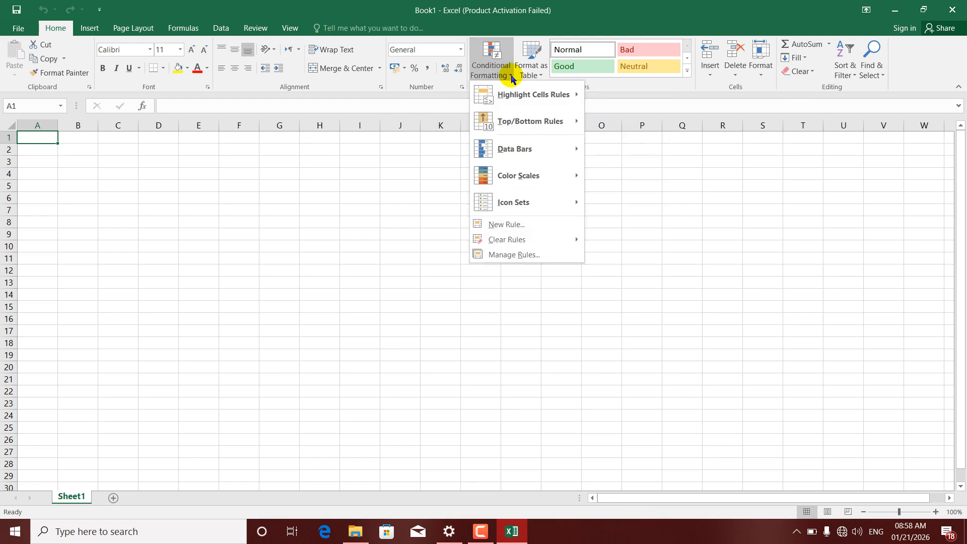
click(503, 74)
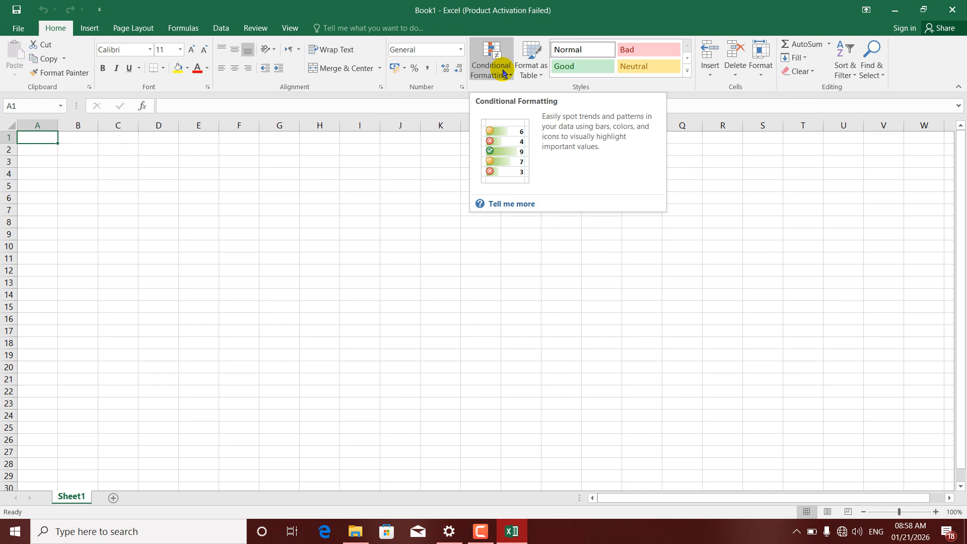
click(345, 220)
click(201, 162)
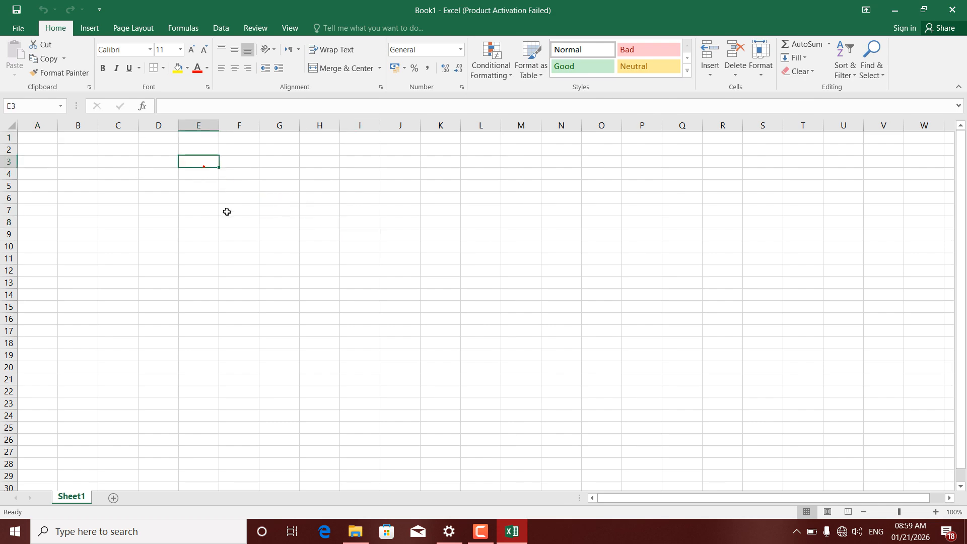
Open the recent workbook table.xlsx from the Desktop.
key(ctrl+o)
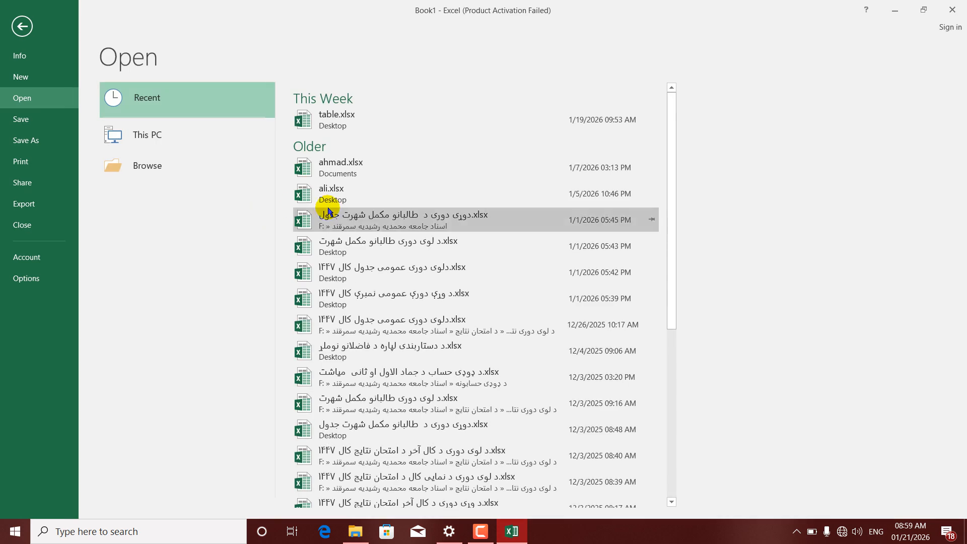
click(341, 122)
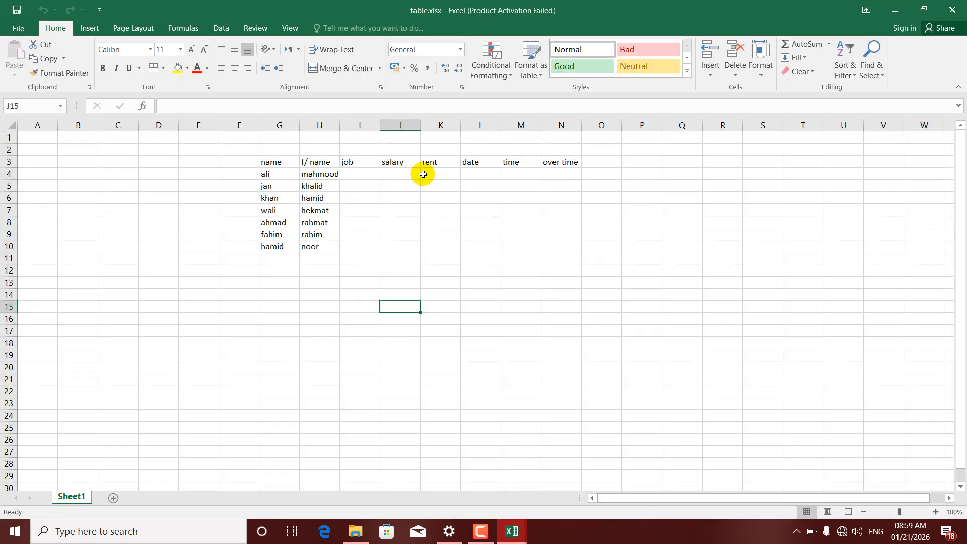
Clear the headings in I3:N3 and enter the heading "marks" in I3.
drag(372, 160, 554, 160)
key(Delete)
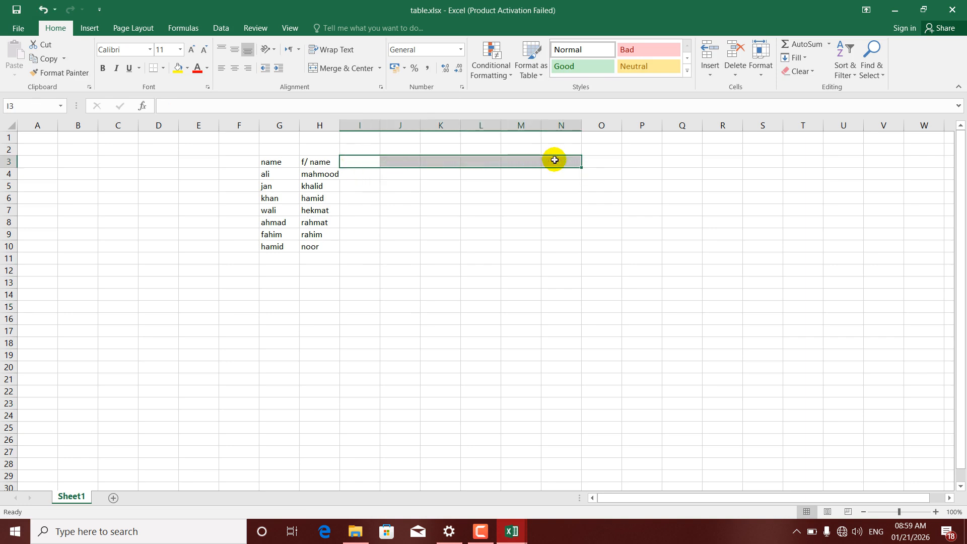
click(359, 163)
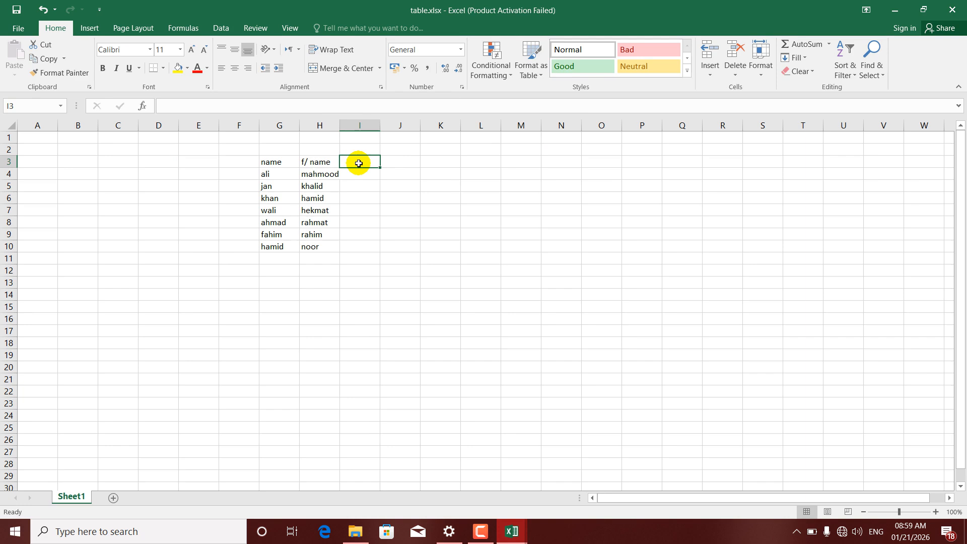
text(sala)
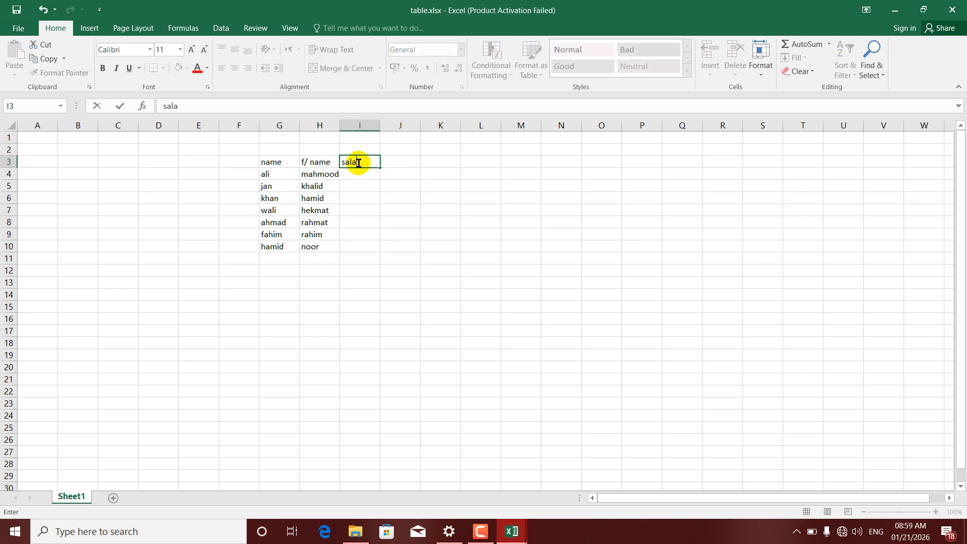
key(BackSpace)
key(BackSpace)
key(BackSpace)
key(BackSpace)
text(marks)
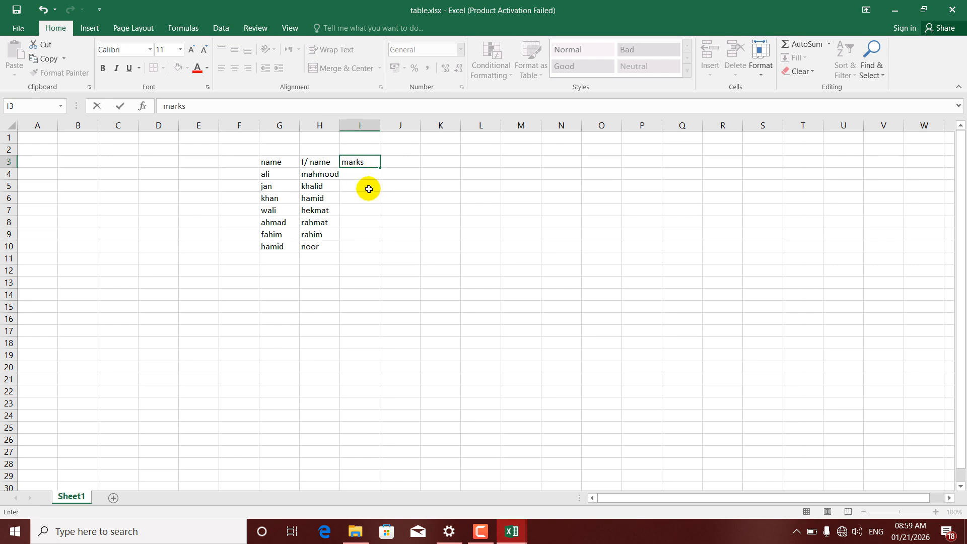
Fill the marks column from I4 to I10 with 45, 46, 4, 54, 5, 34 and 34.
click(365, 179)
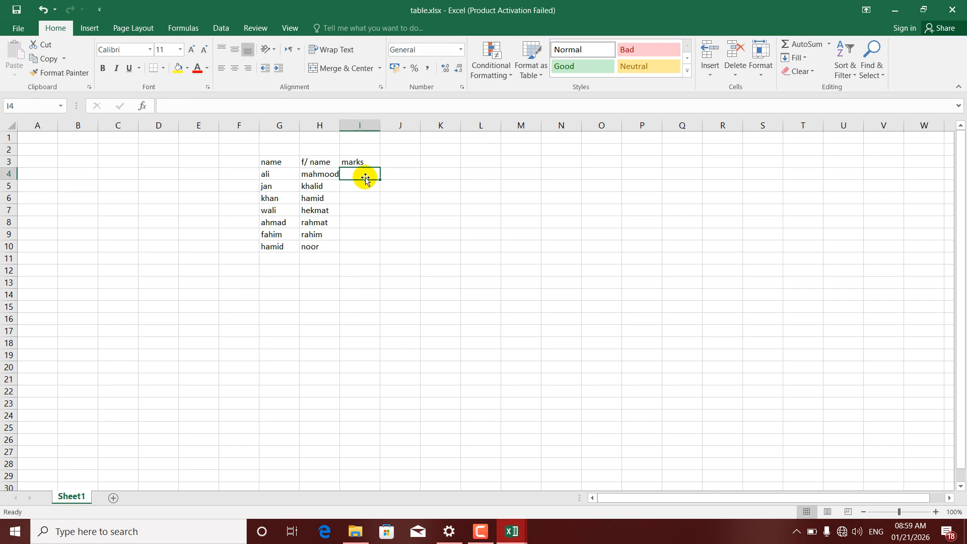
text(45)
key(Return)
text(46)
key(Return)
text(4)
key(Return)
text(54)
key(Return)
text(5)
key(Return)
text(34)
key(Return)
text(34)
key(Return)
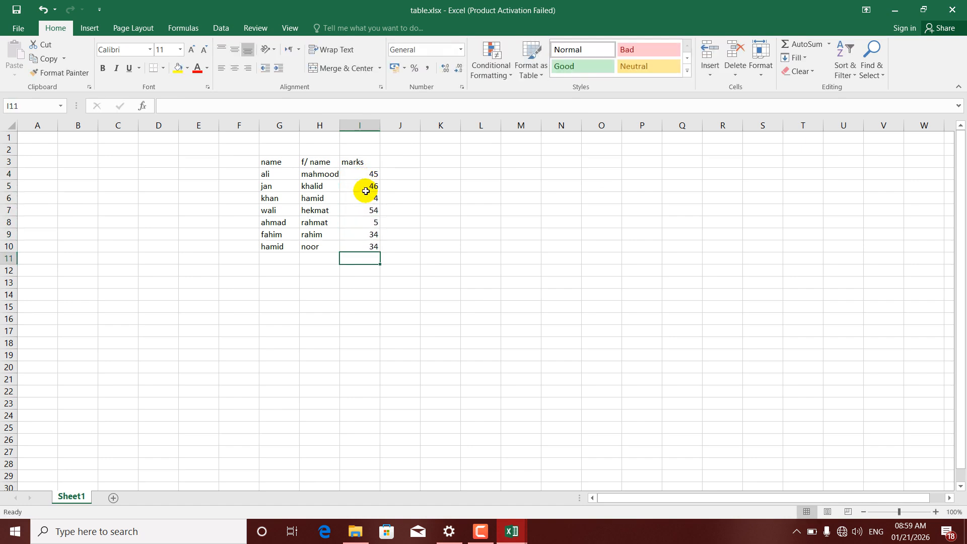
Change the mark in I6 to 100 and the mark in I8 to 78.
click(370, 225)
text(34)
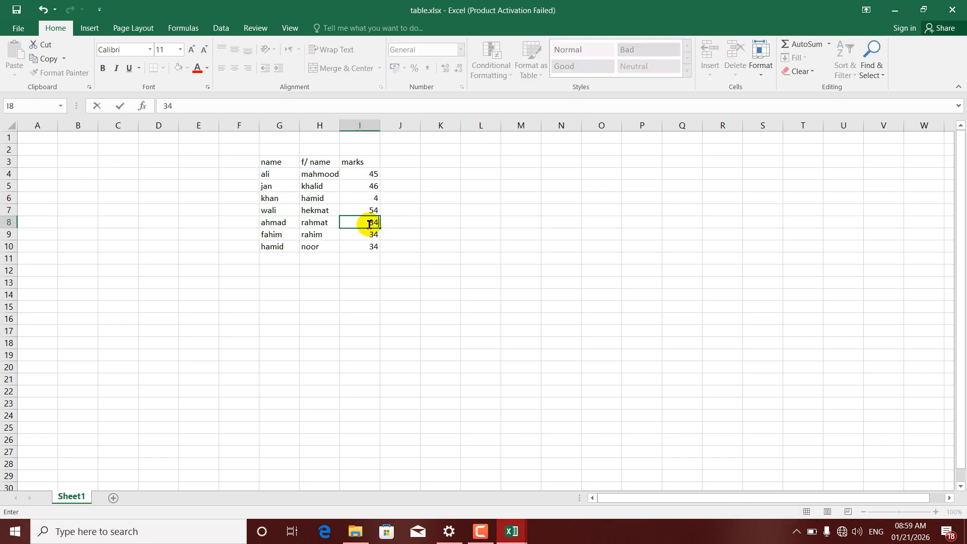
click(371, 200)
text(100)
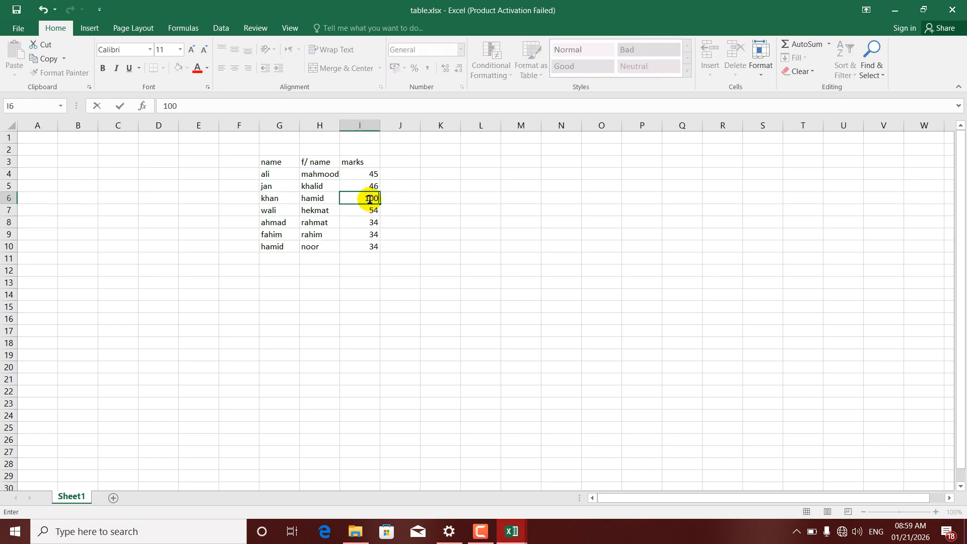
click(365, 224)
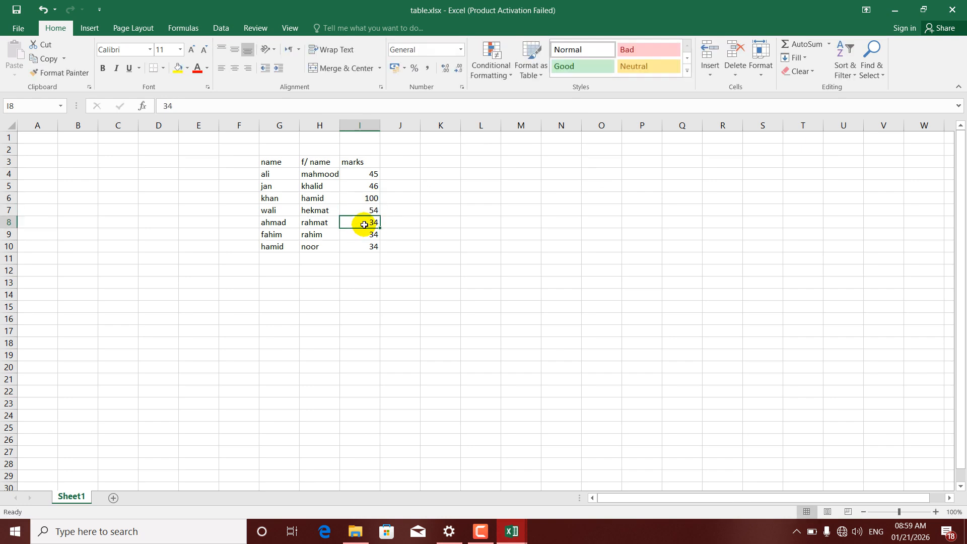
text(78)
click(363, 258)
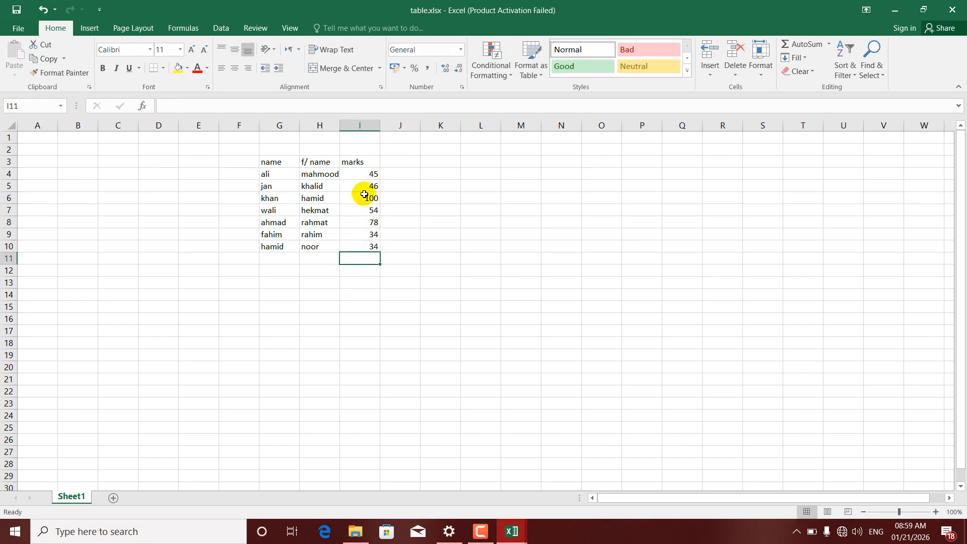
Apply a Greater Than highlight rule to I4:I10 for values above 50, using Light Red Fill with Dark Red Text.
click(365, 175)
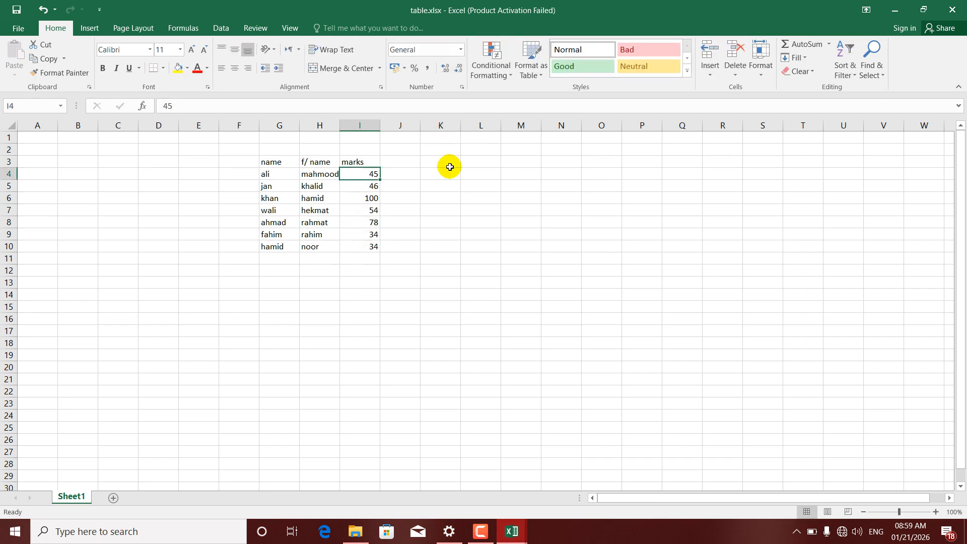
drag(356, 172, 367, 249)
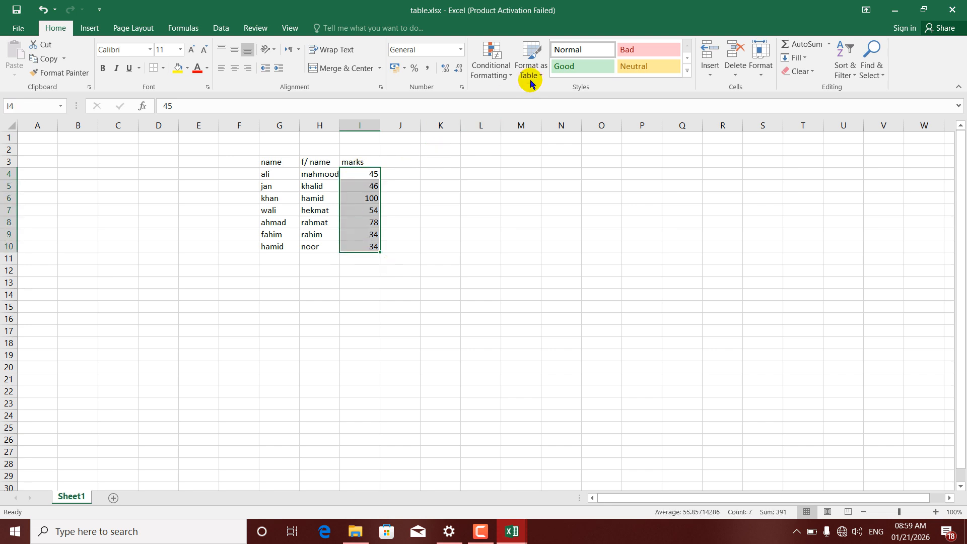
click(509, 75)
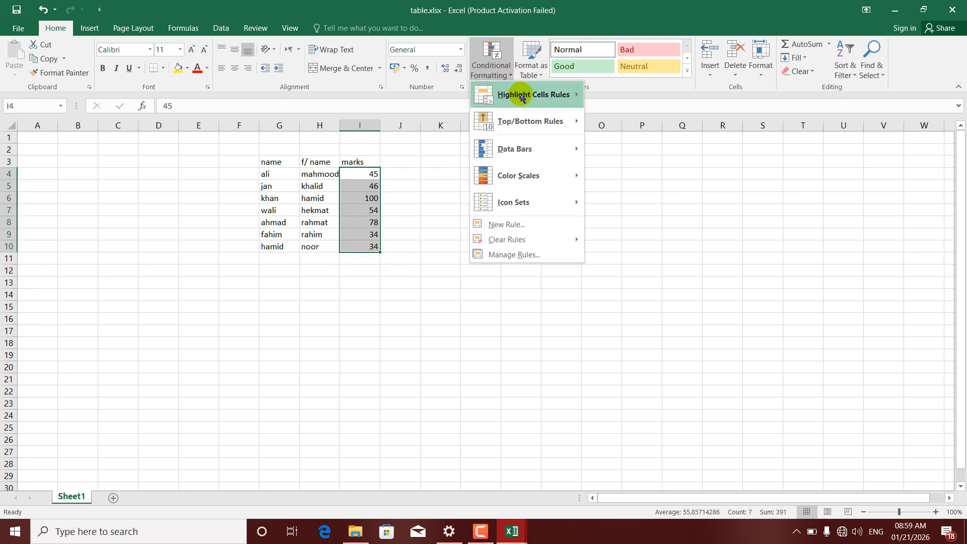
mouse_move(522, 96)
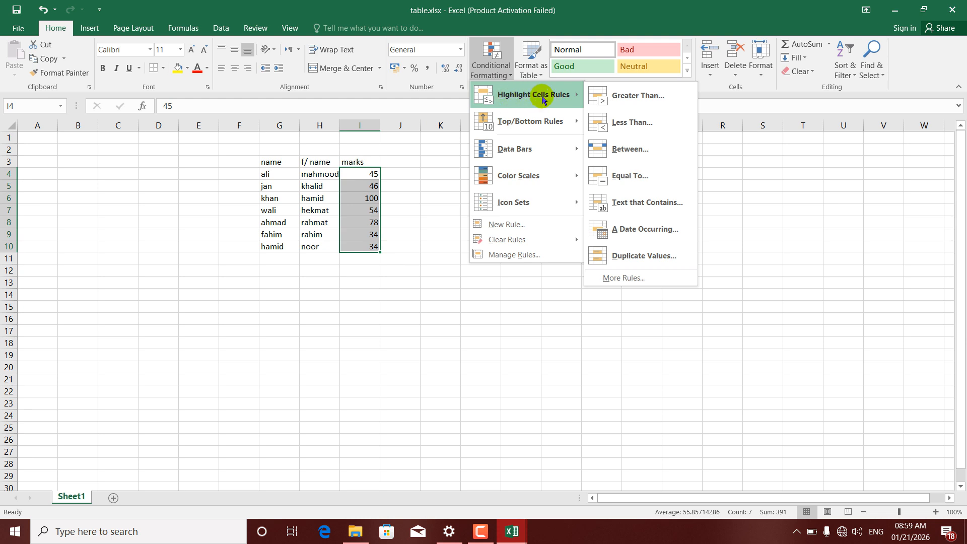
click(624, 98)
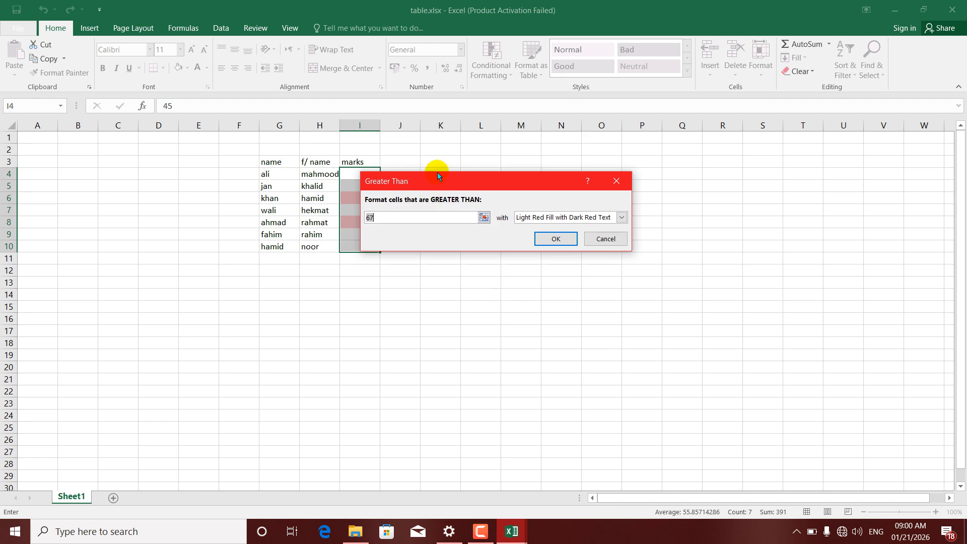
drag(438, 176, 462, 236)
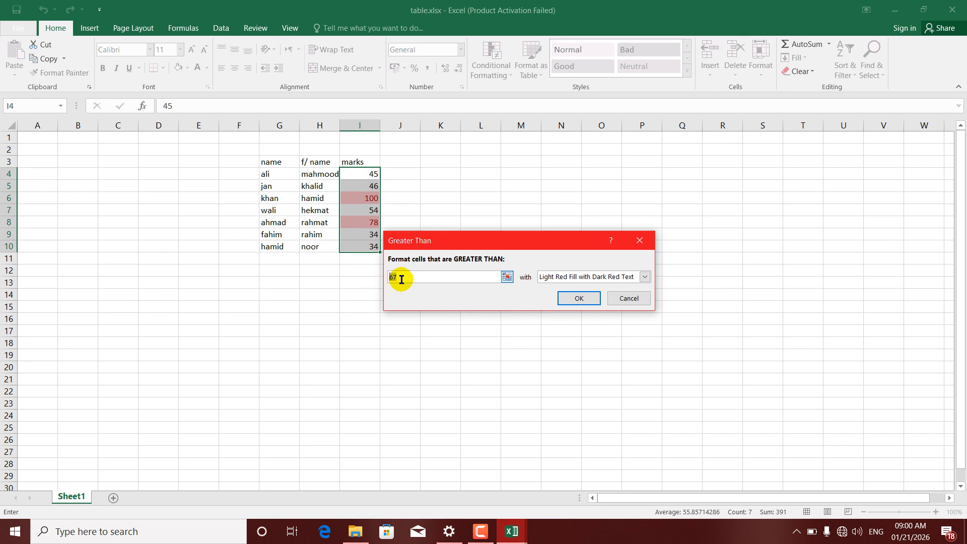
text(50)
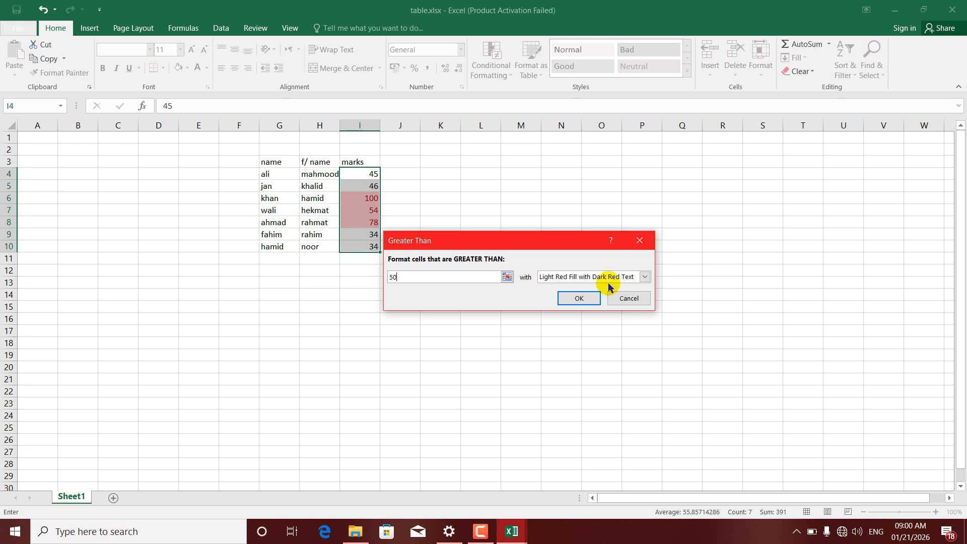
click(574, 299)
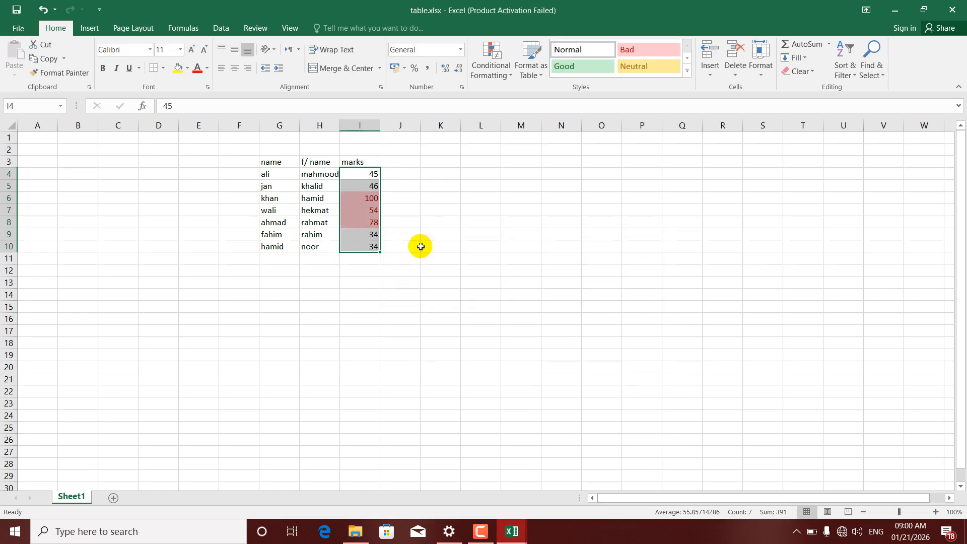
click(370, 220)
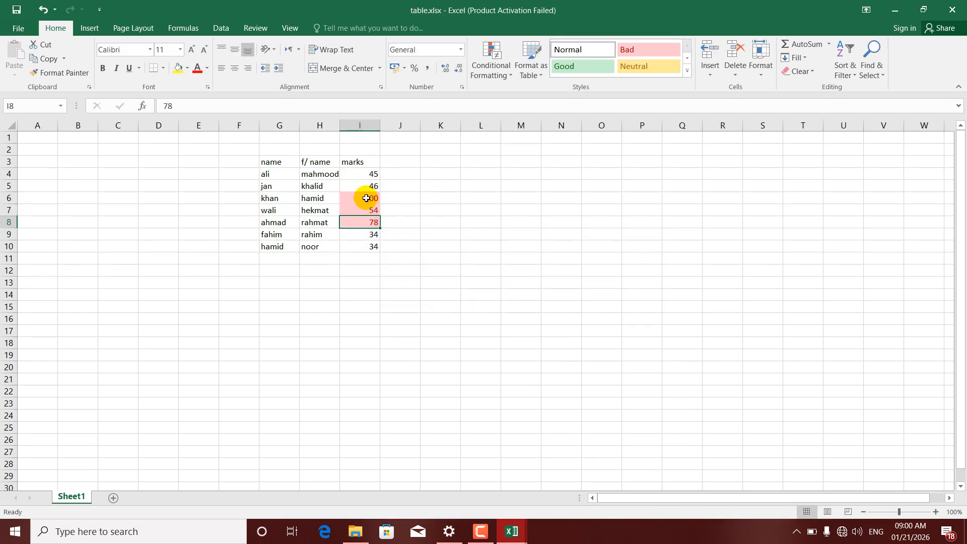
click(366, 208)
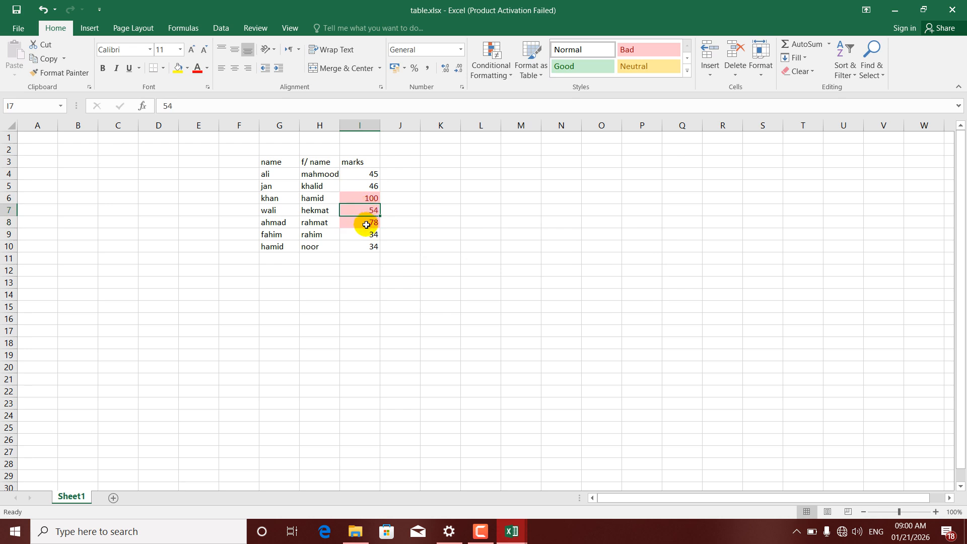
click(366, 225)
click(367, 195)
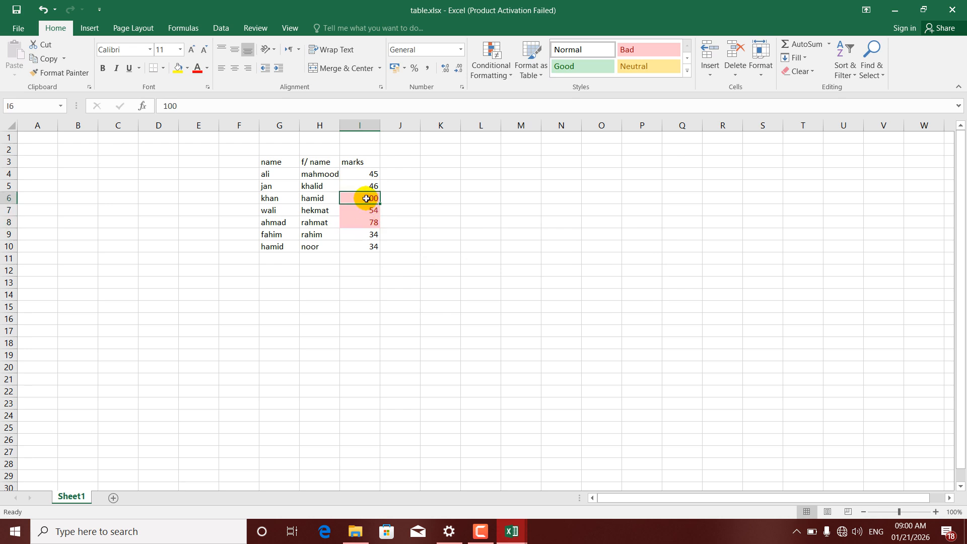
Change the marks to 78 in I4, 50 in I9 and 51 in I10.
click(366, 175)
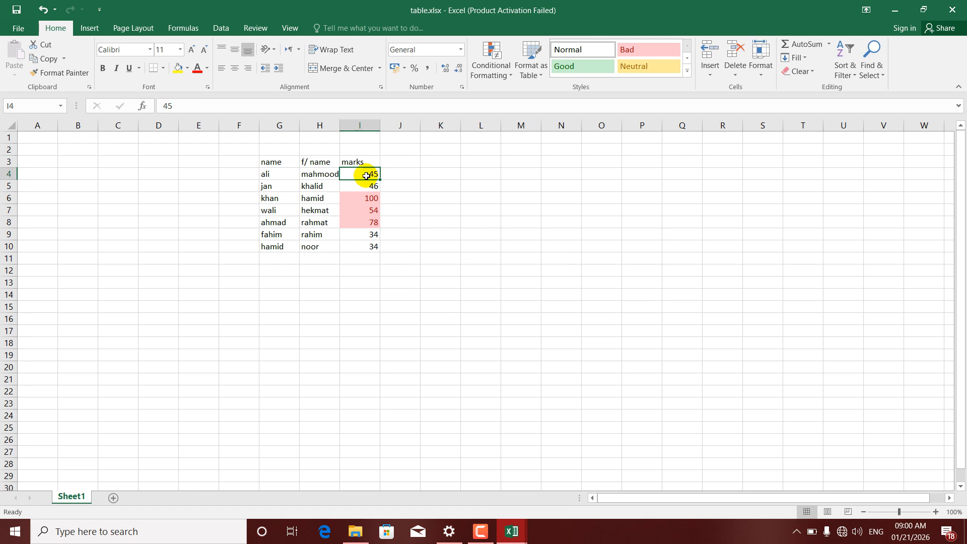
text(78)
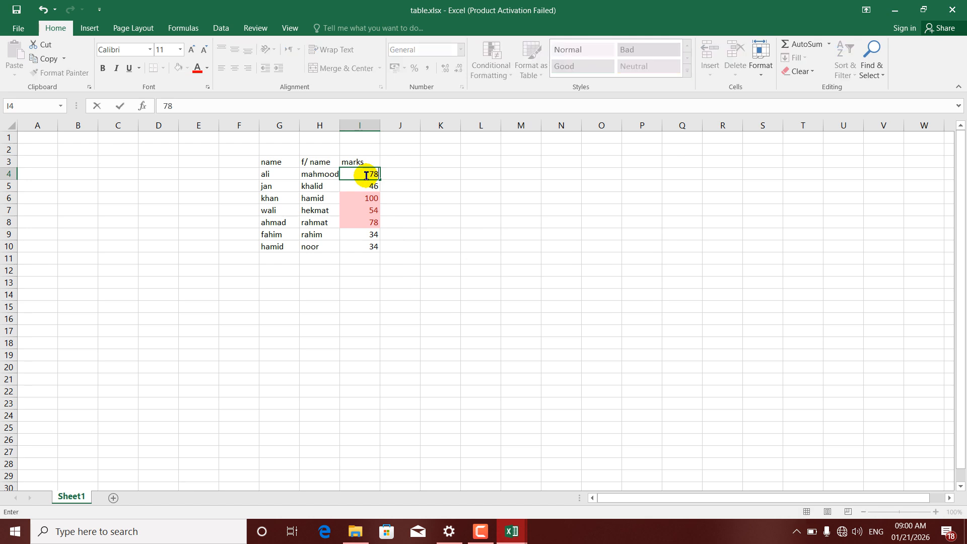
click(366, 186)
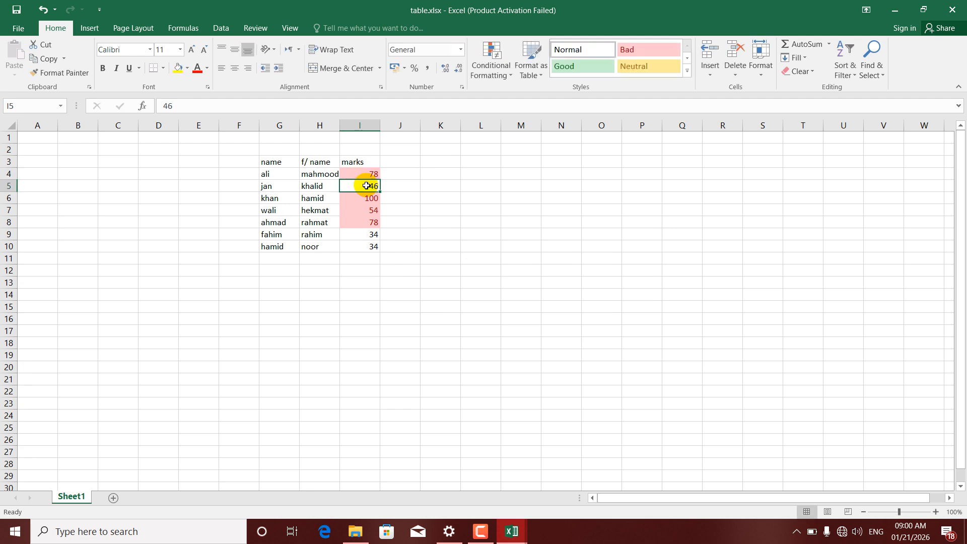
click(362, 232)
text(50)
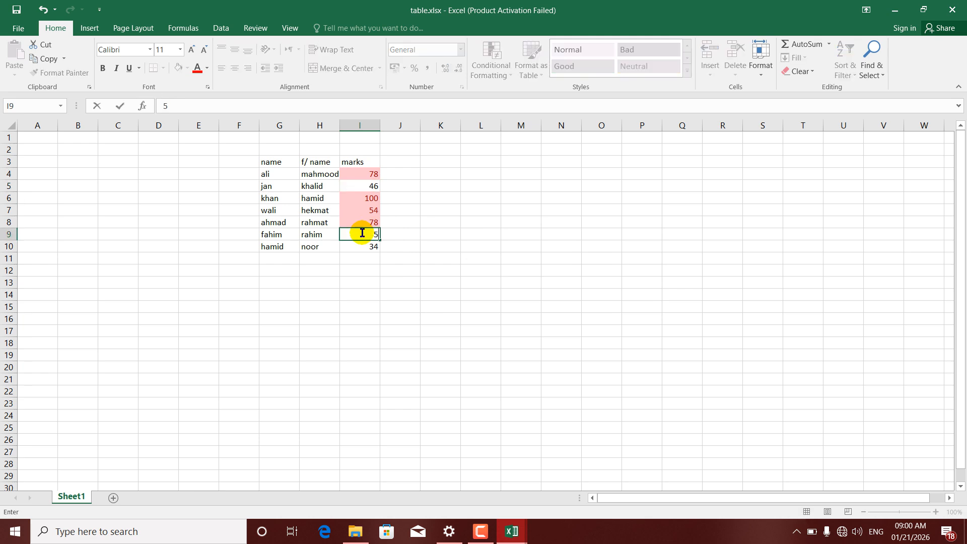
click(357, 245)
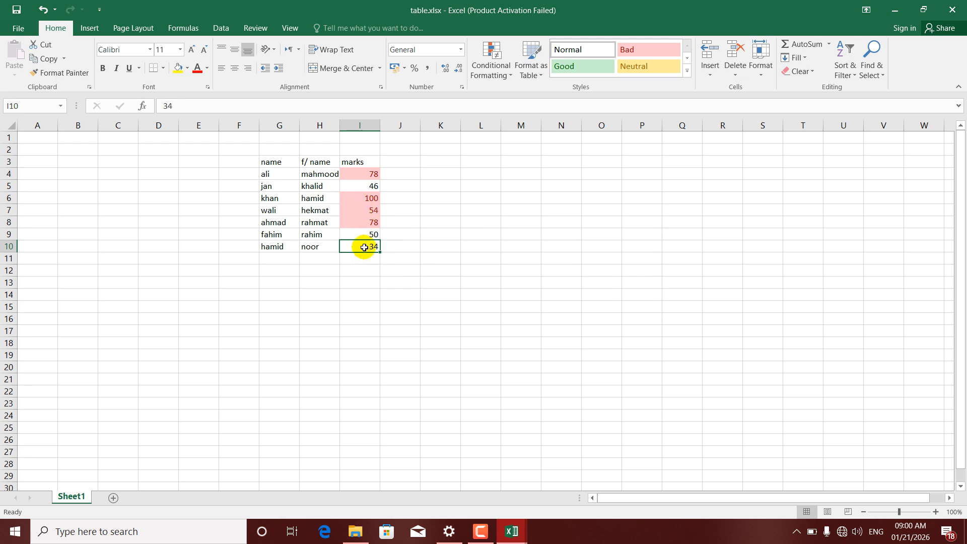
text(51)
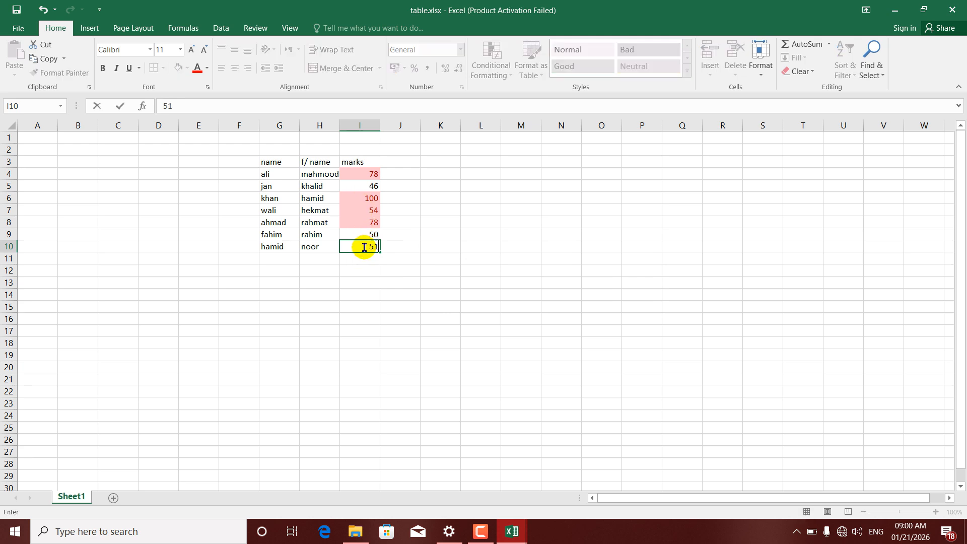
click(360, 235)
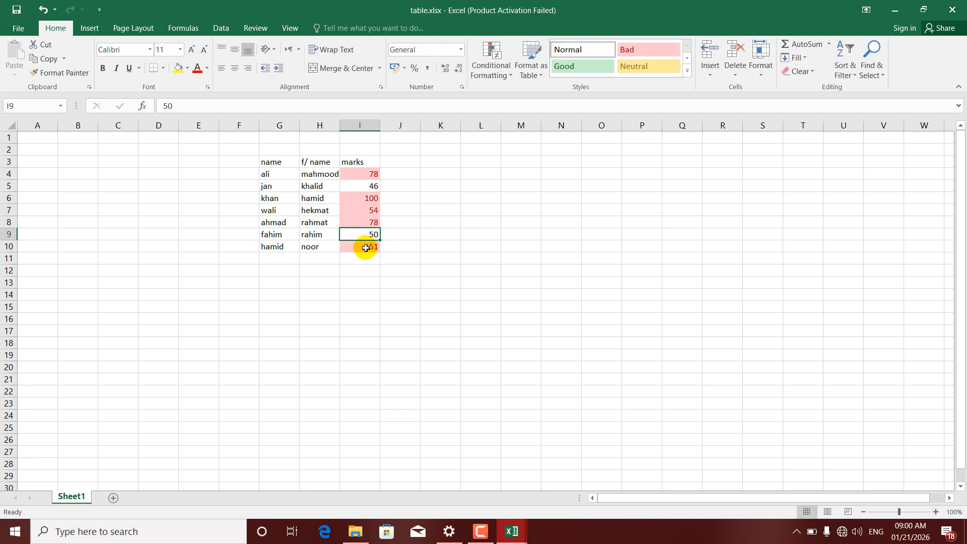
Apply a Less Than highlight rule to I4:I10 for values below 50, using Yellow Fill with Dark Yellow Text.
drag(363, 171, 369, 243)
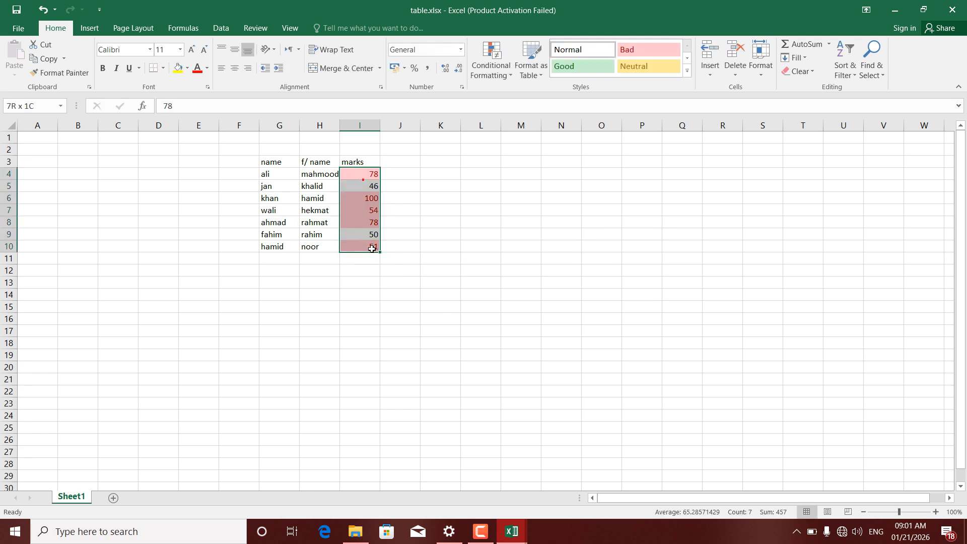
click(500, 65)
mouse_move(552, 96)
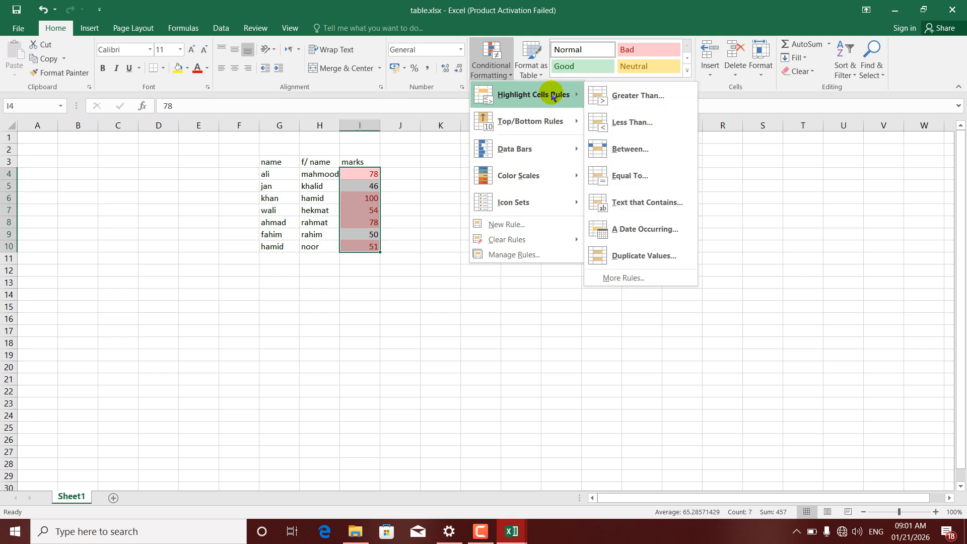
click(623, 123)
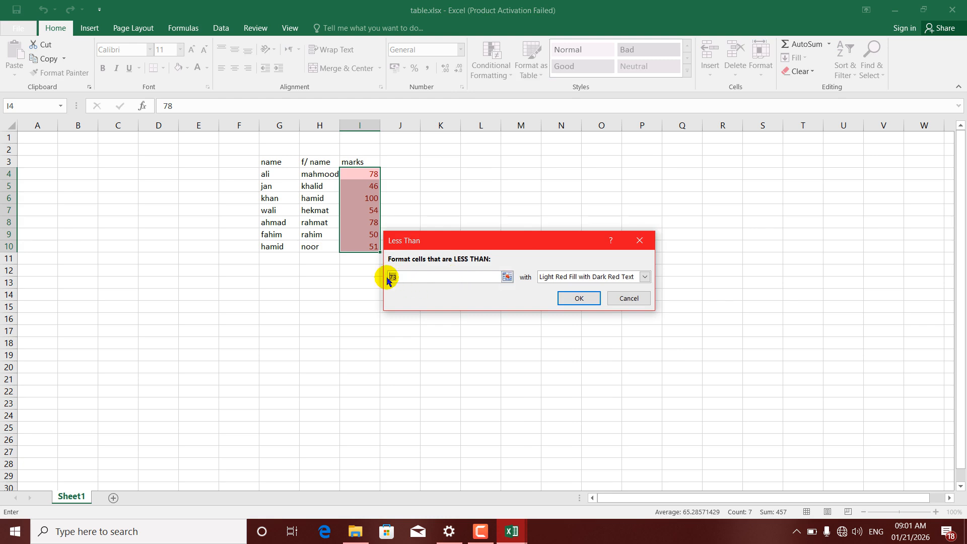
text(5)
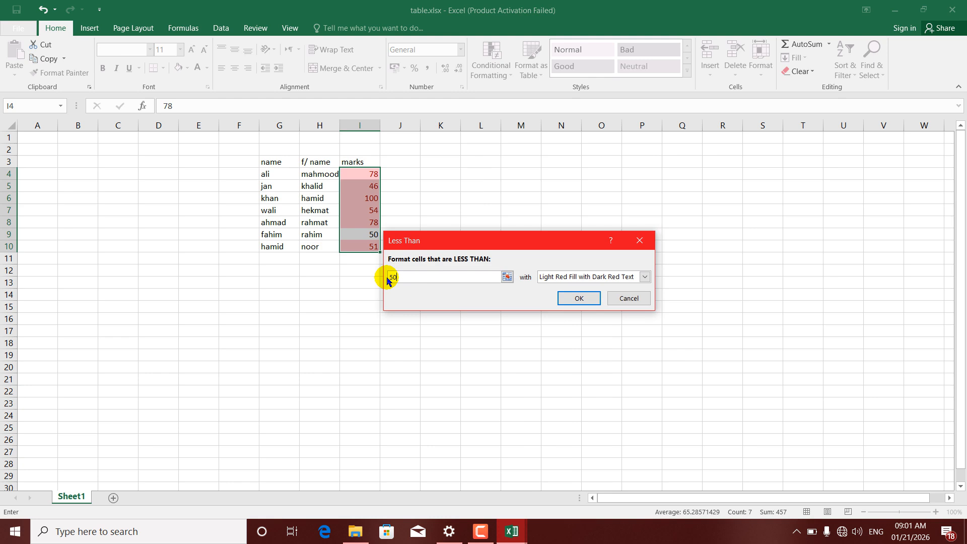
text(0)
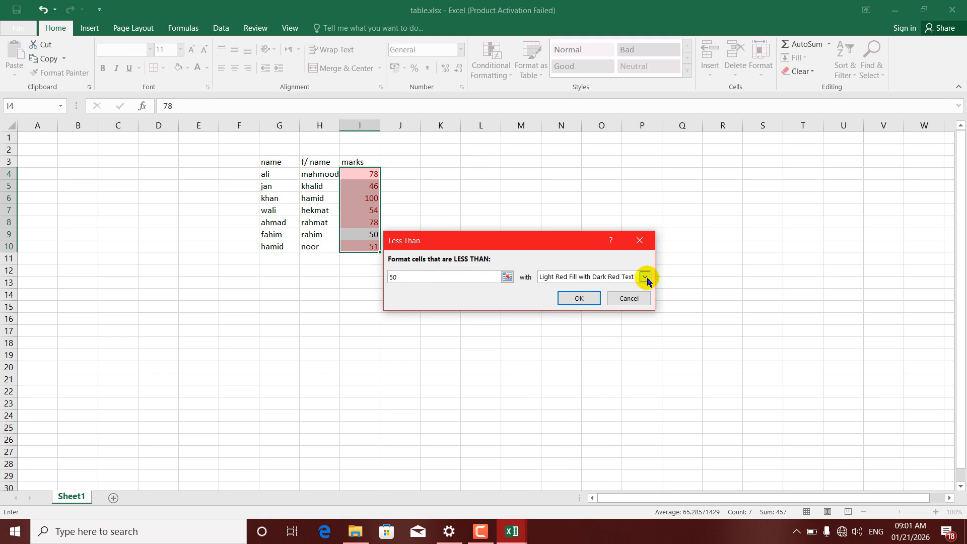
click(645, 276)
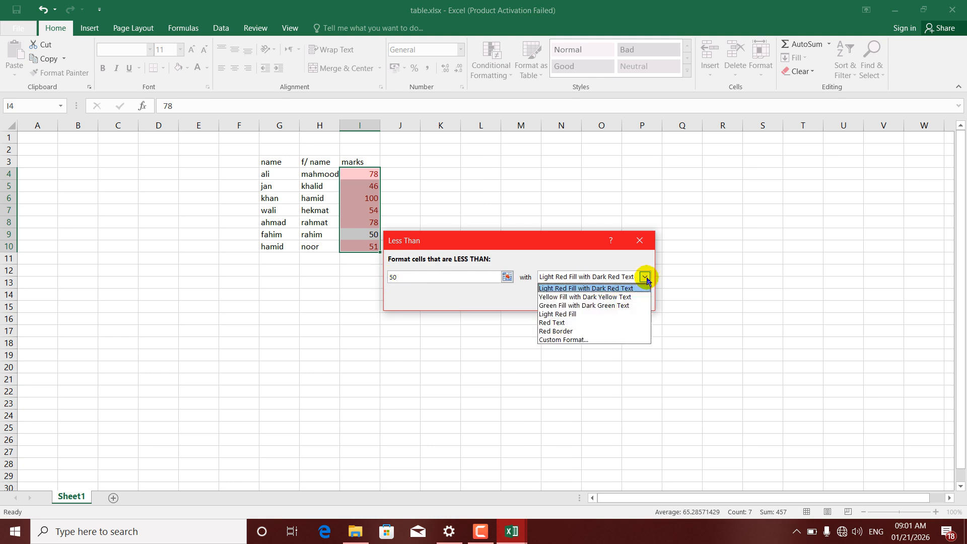
click(584, 296)
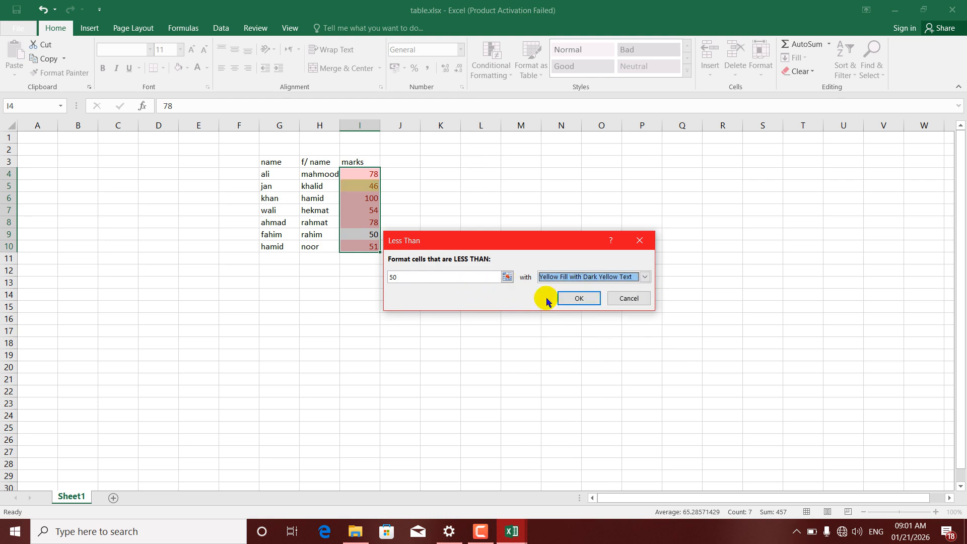
click(579, 299)
Change the mark in I7 to 34 and the mark in I8 to 23.
click(364, 189)
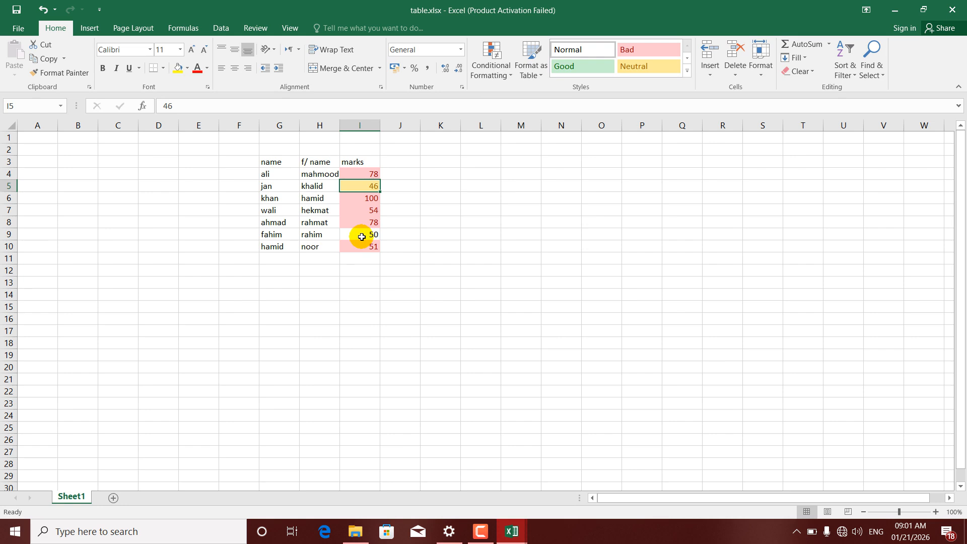
click(364, 211)
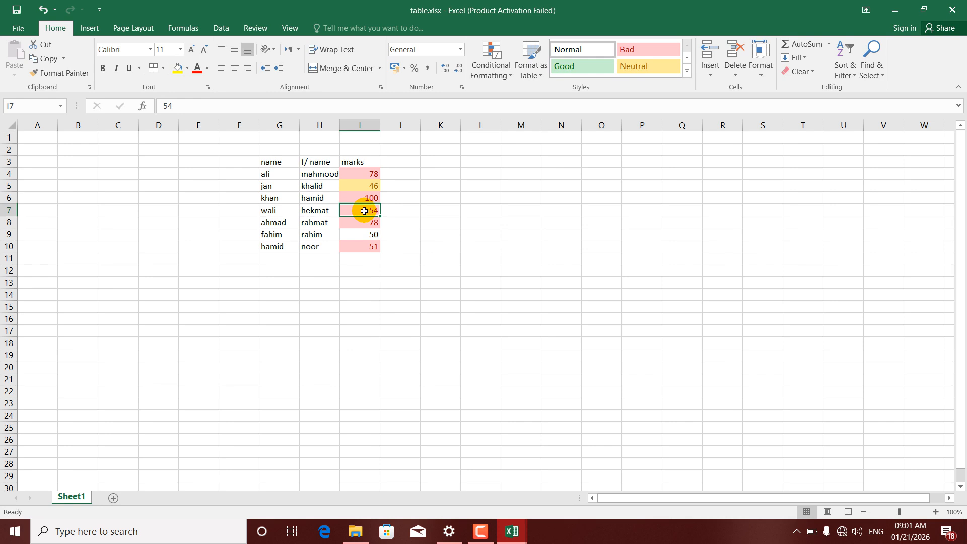
text(34)
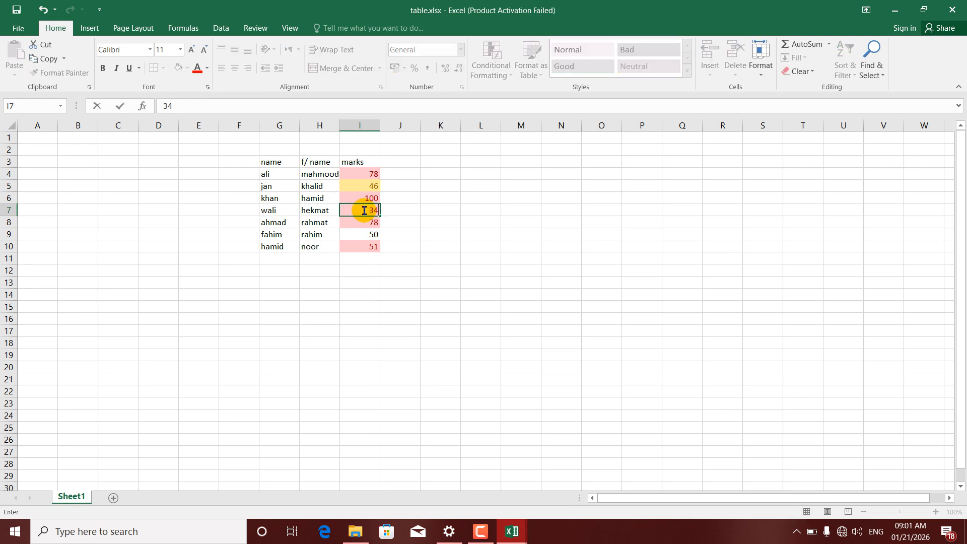
key(Return)
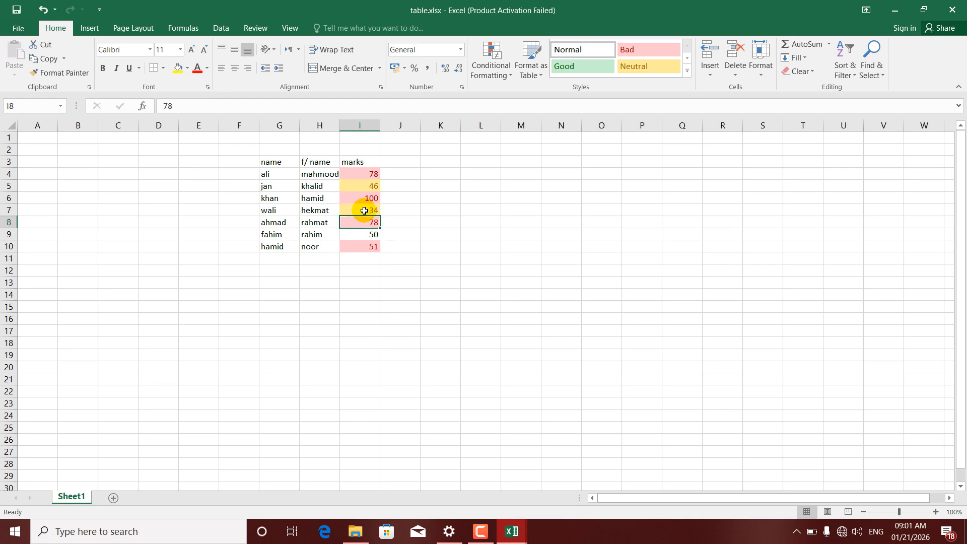
text(23)
key(Return)
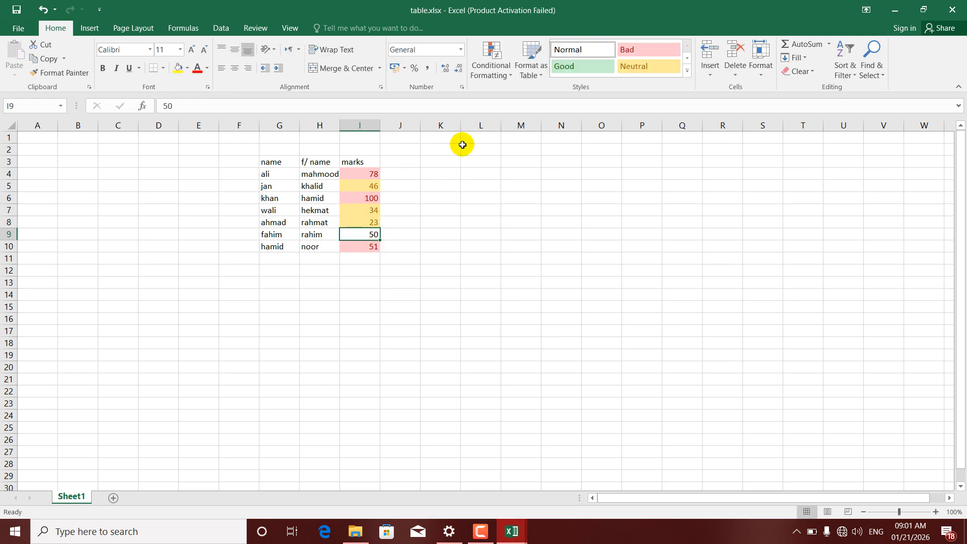
Apply an Equal To highlight rule to I4:I10 for the value 50, using Green Fill with Dark Green Text.
drag(359, 171, 359, 246)
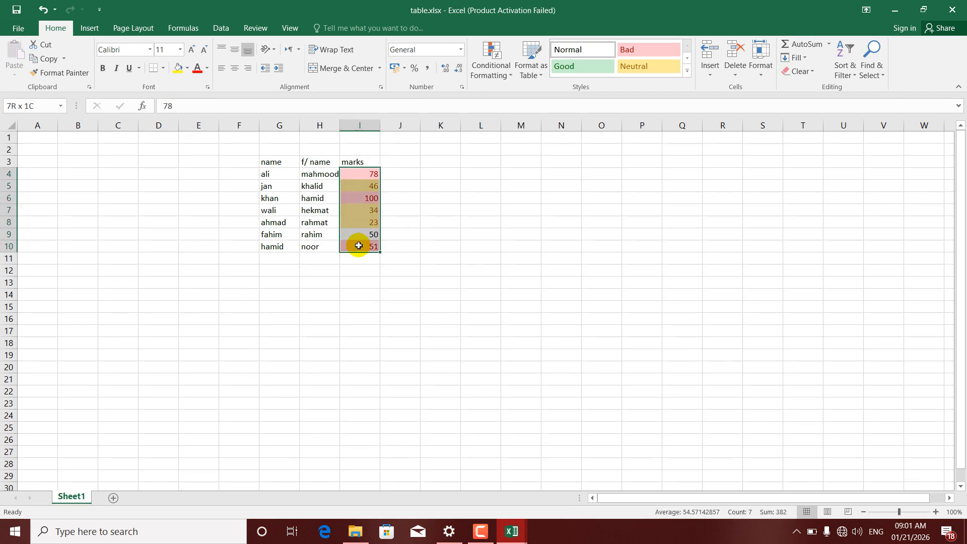
click(512, 74)
mouse_move(526, 95)
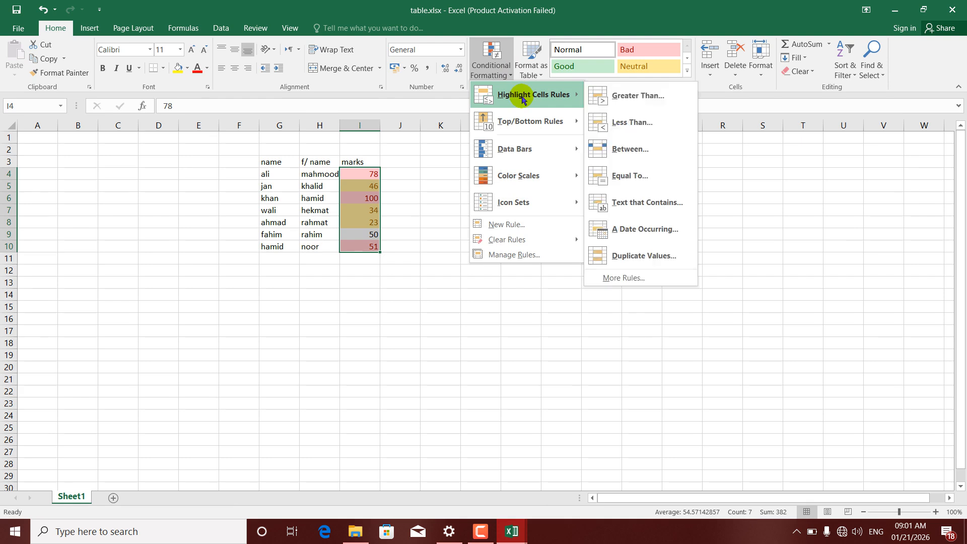
click(625, 177)
drag(407, 276, 381, 282)
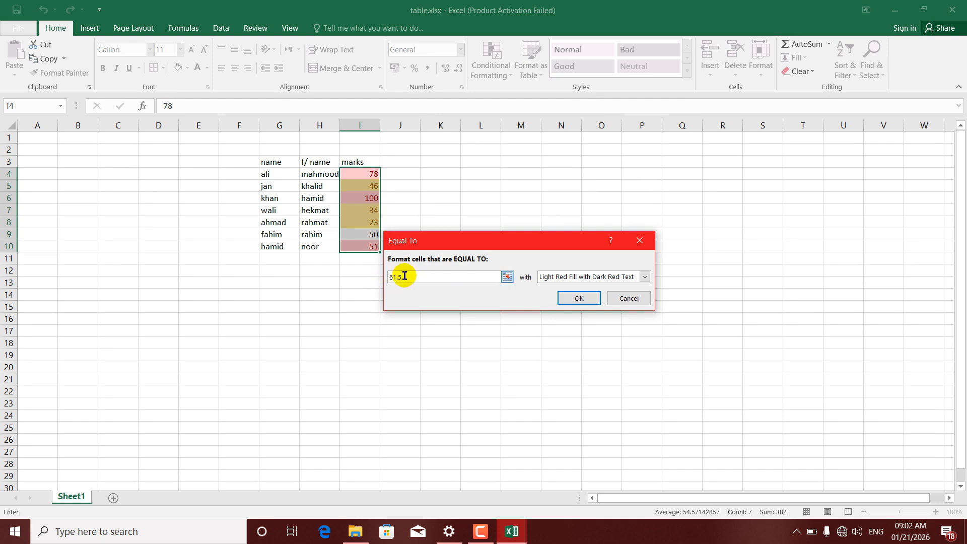
key(BackSpace)
key(BackSpace)
key(BackSpace)
key(BackSpace)
text(50)
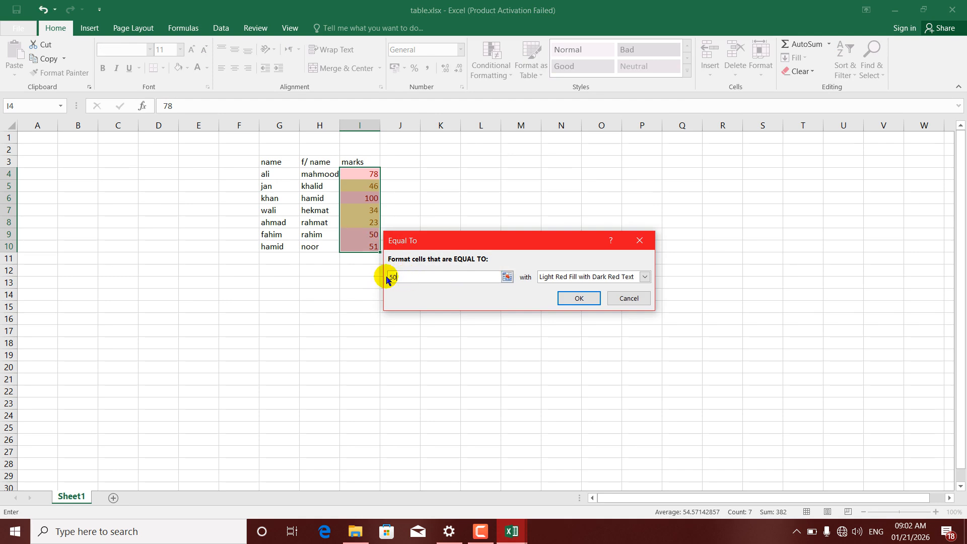
click(643, 276)
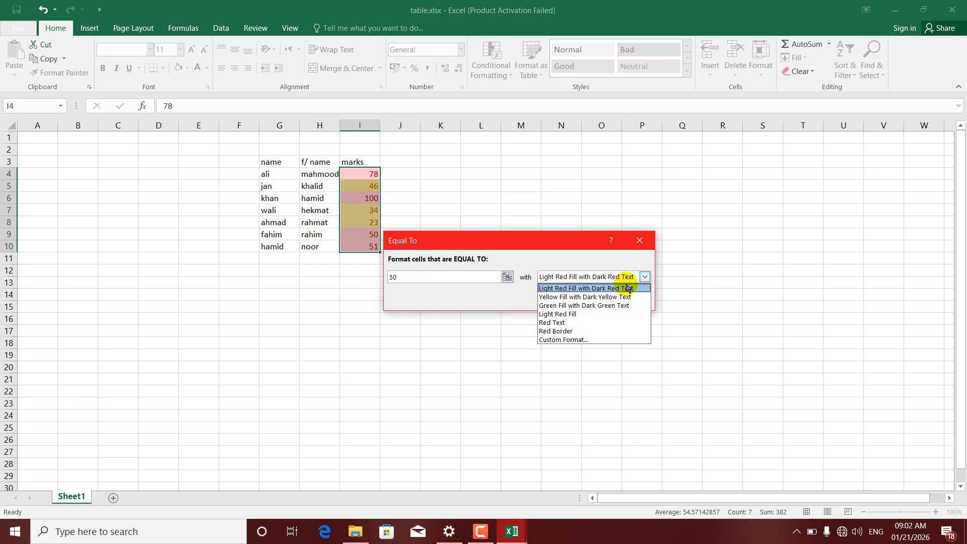
click(584, 305)
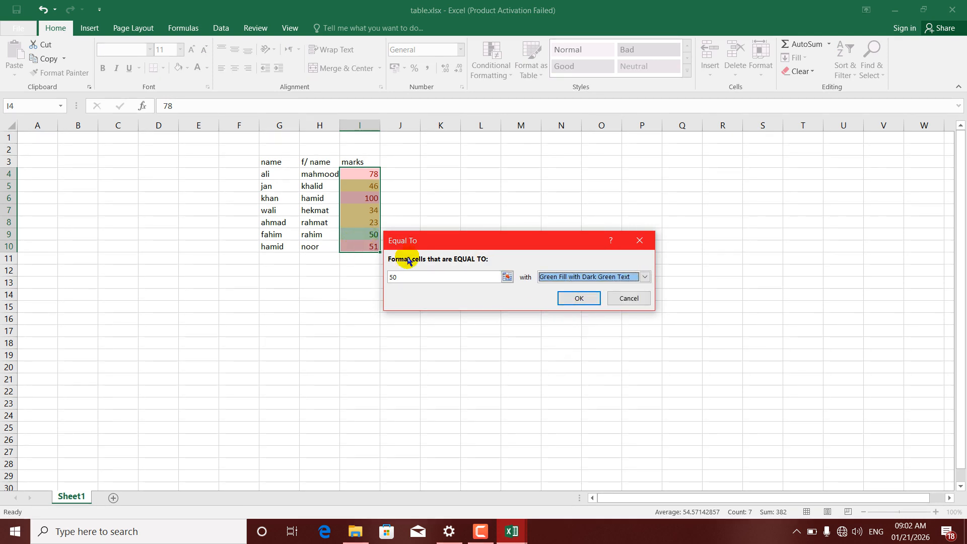
click(576, 301)
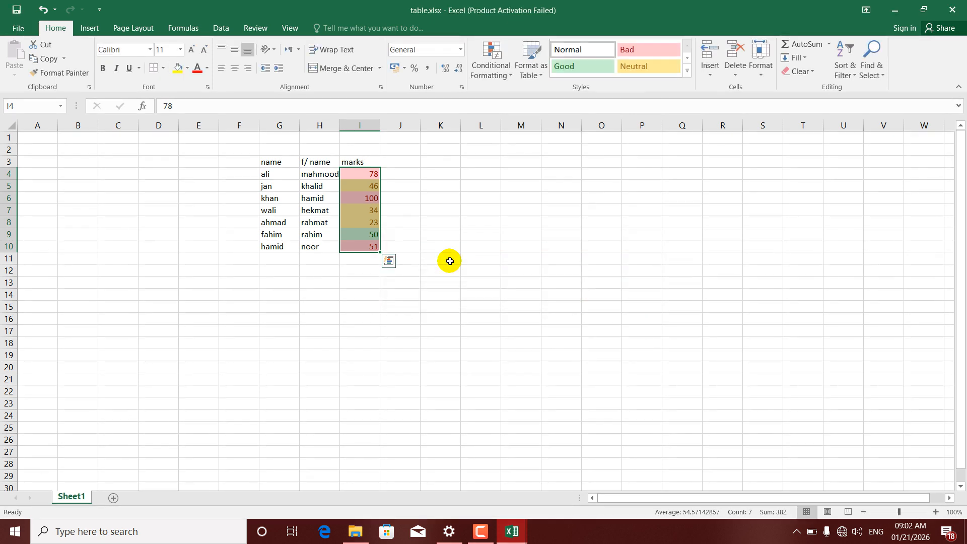
Change the mark in I4 to 50.
click(356, 221)
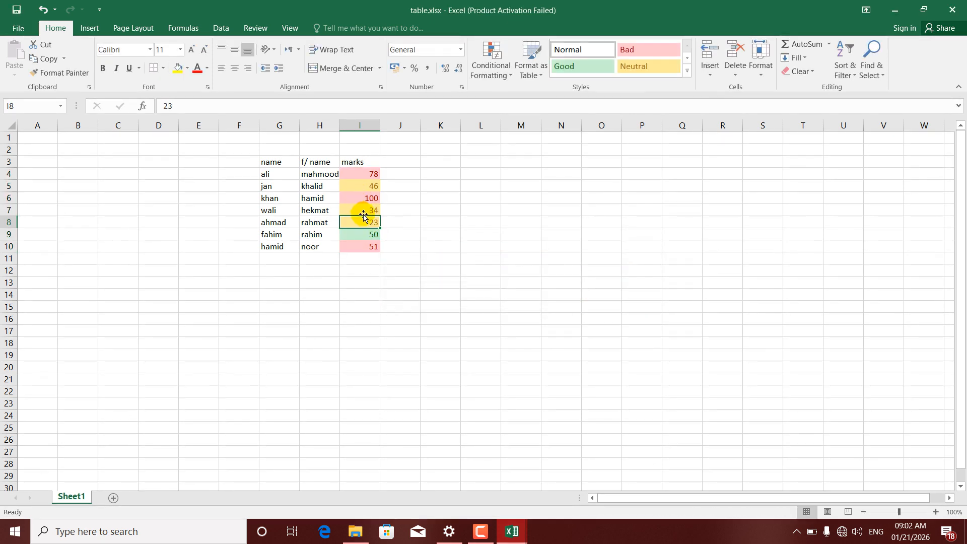
click(361, 185)
click(360, 174)
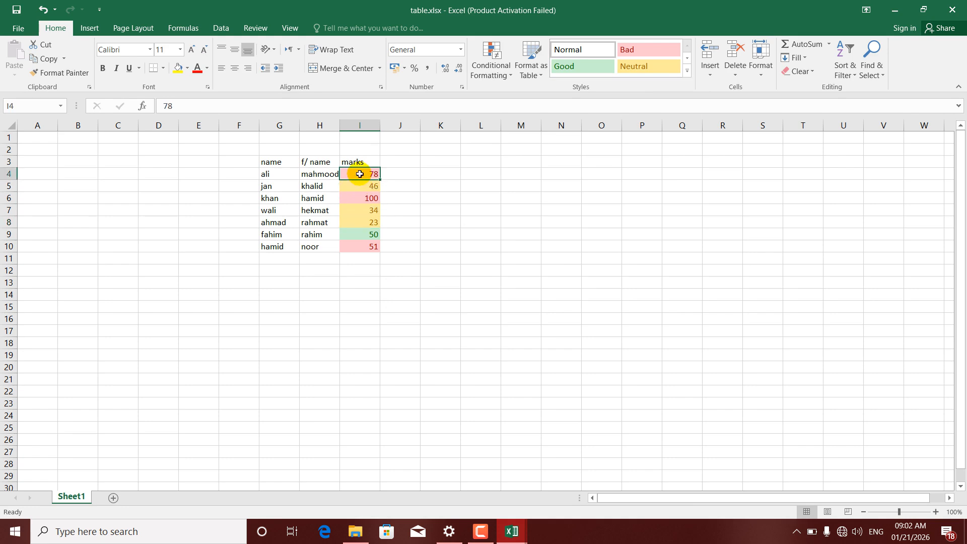
text(50)
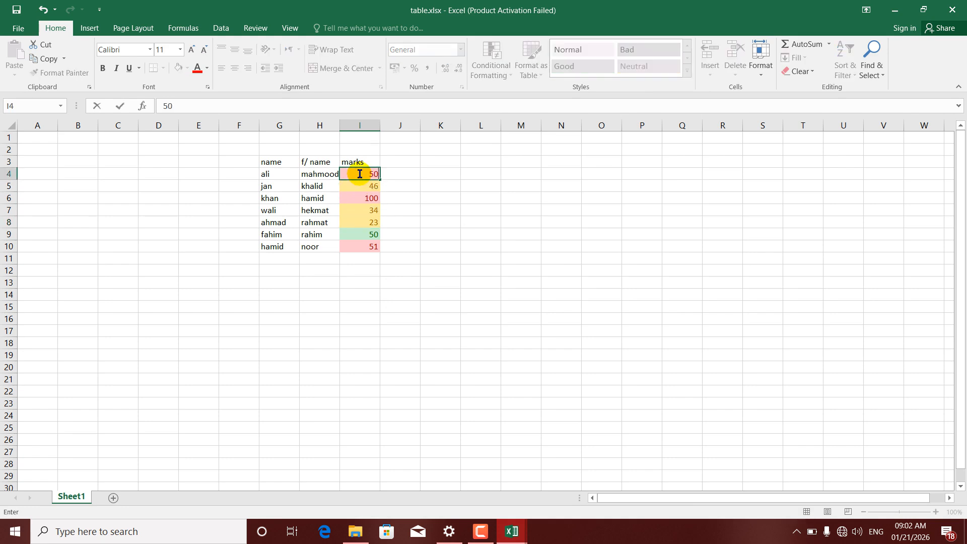
key(Return)
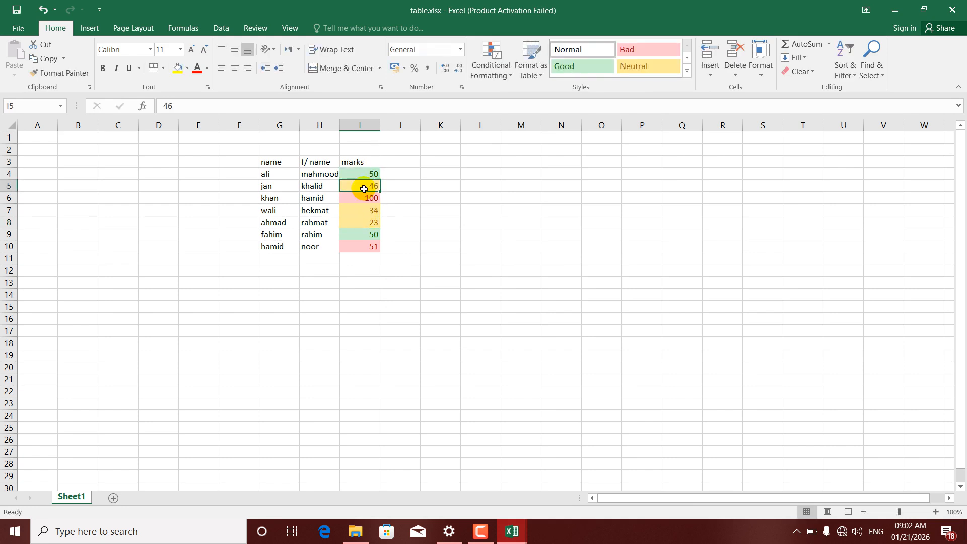
Clear all conditional formatting rules from the marks in I4:I10 only.
drag(361, 173, 366, 243)
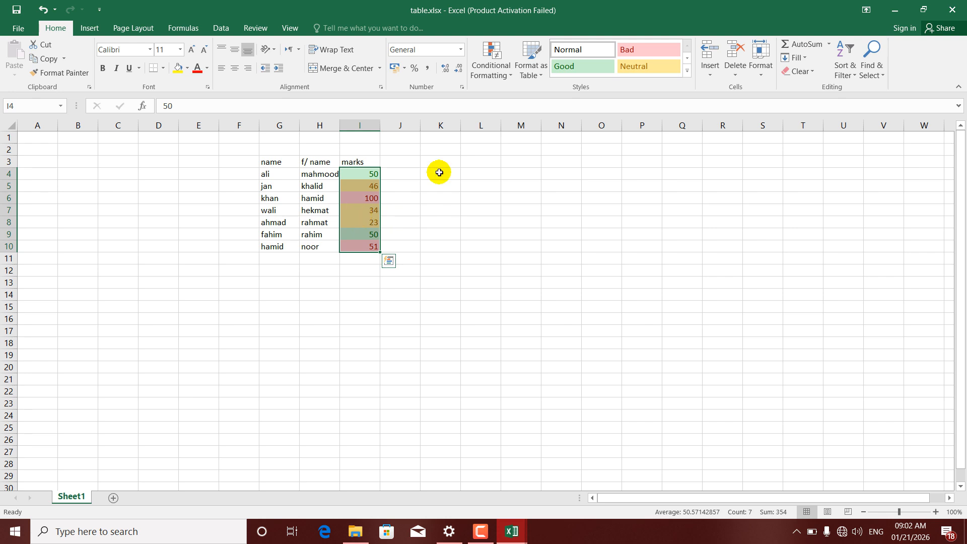
click(509, 77)
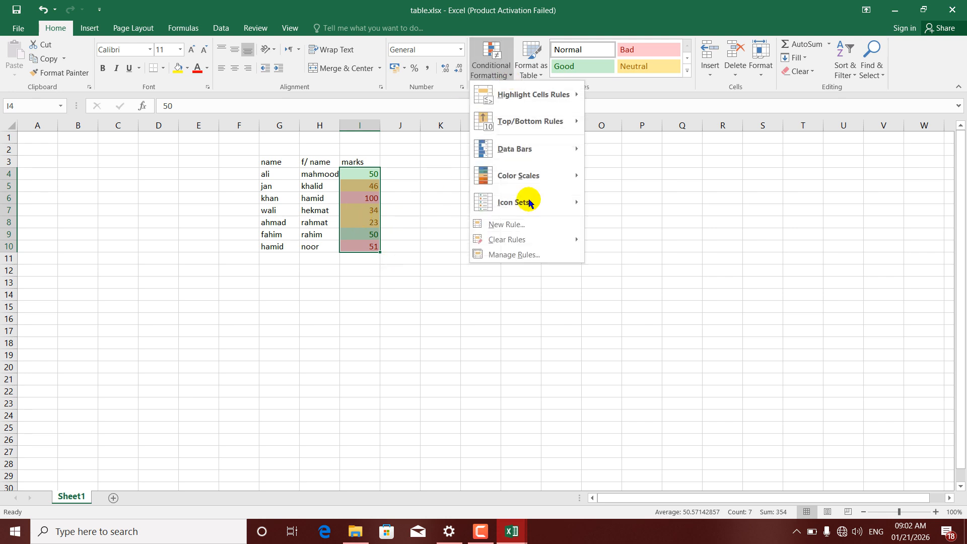
mouse_move(511, 242)
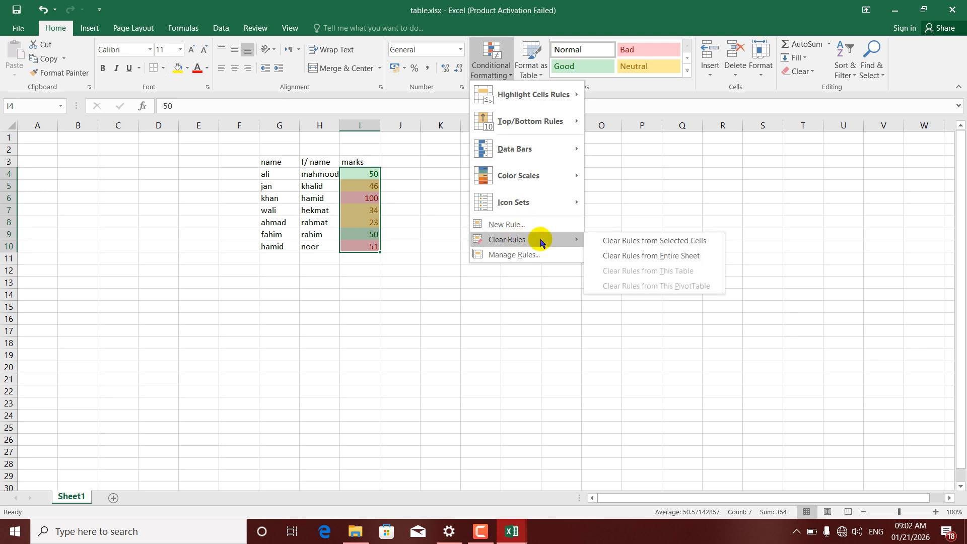
click(624, 242)
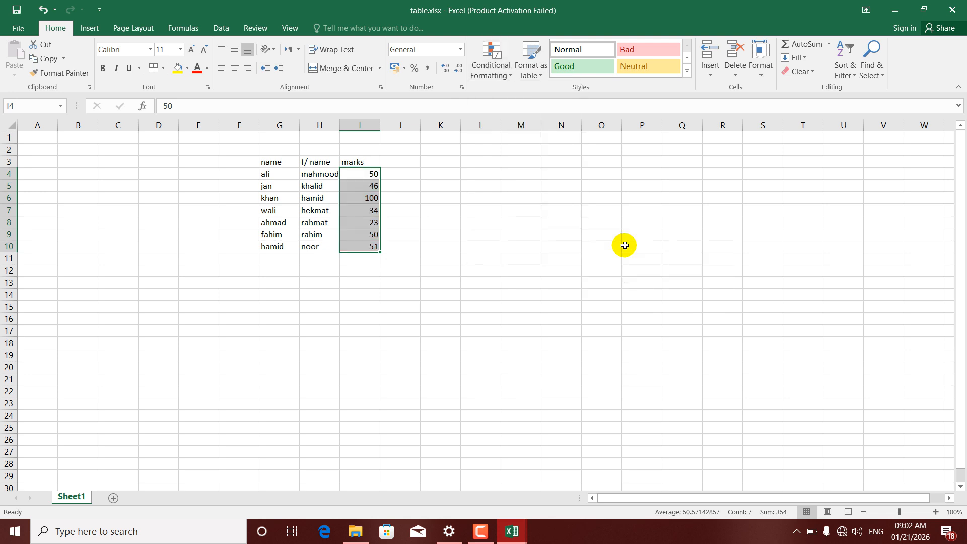
Apply a Between highlight rule to I4:I10 for values 50 to 80, using Light Red Fill with Dark Red Text.
click(363, 178)
drag(363, 179, 360, 246)
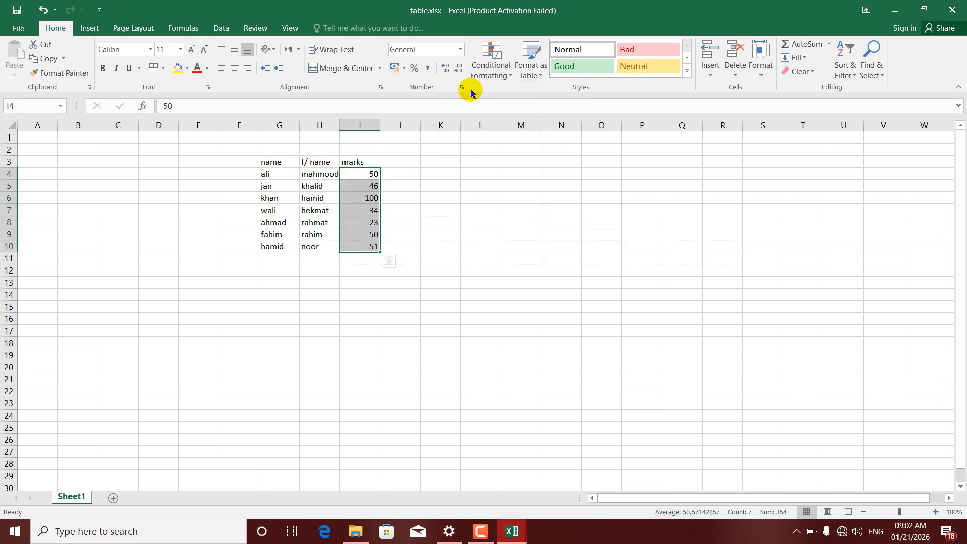
click(496, 56)
mouse_move(548, 96)
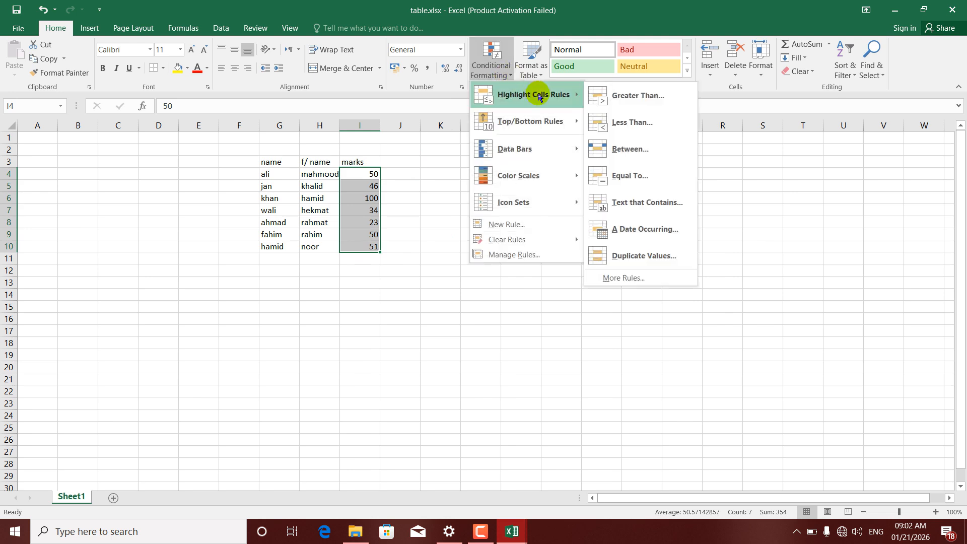
click(623, 150)
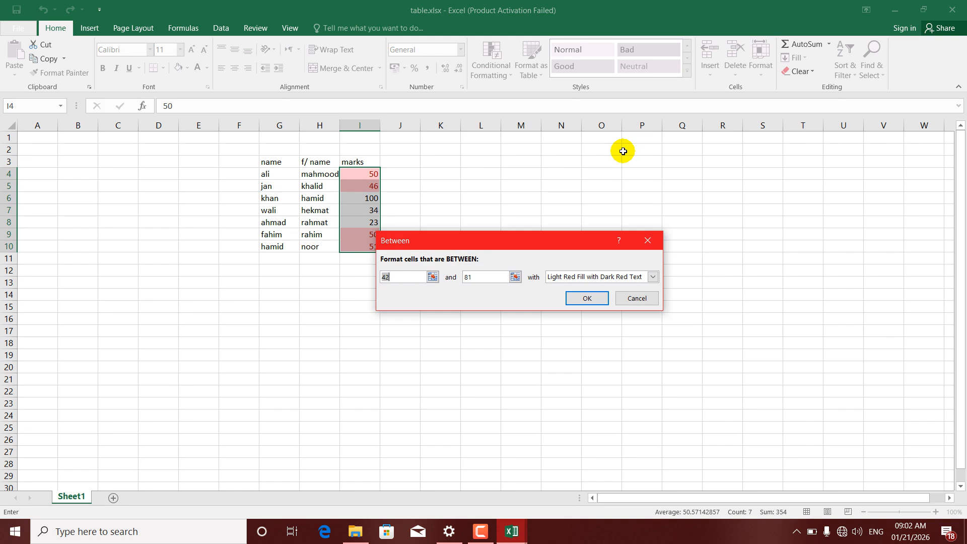
click(394, 276)
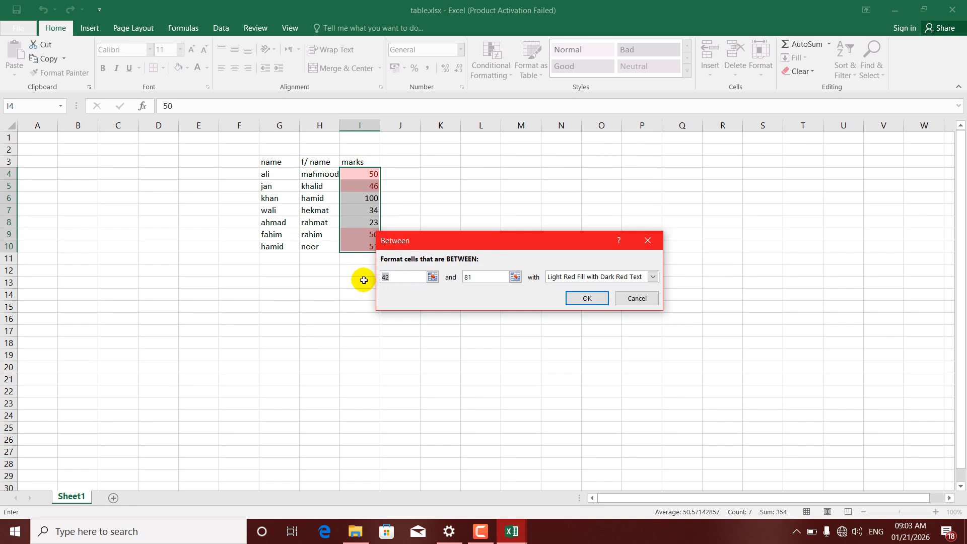
text(50)
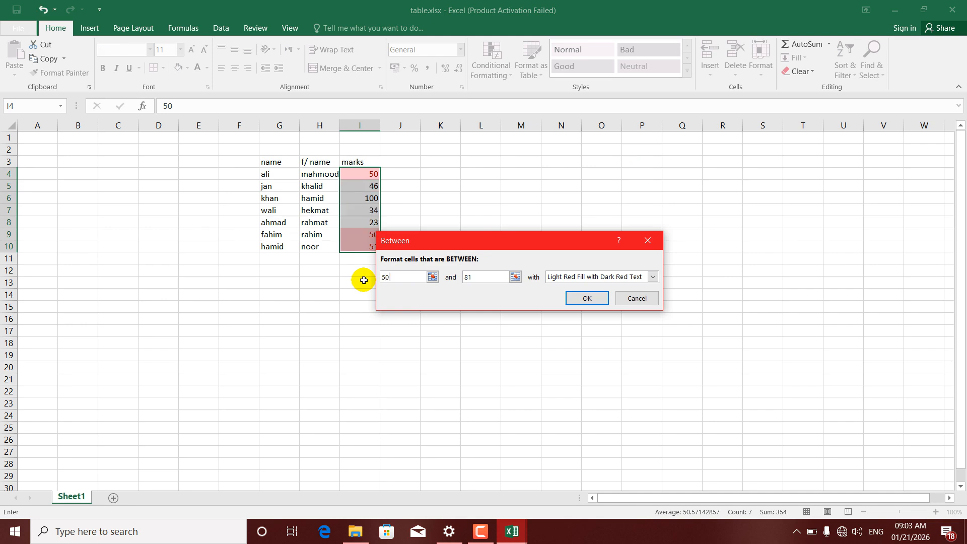
click(466, 277)
double_click(465, 277)
text(80)
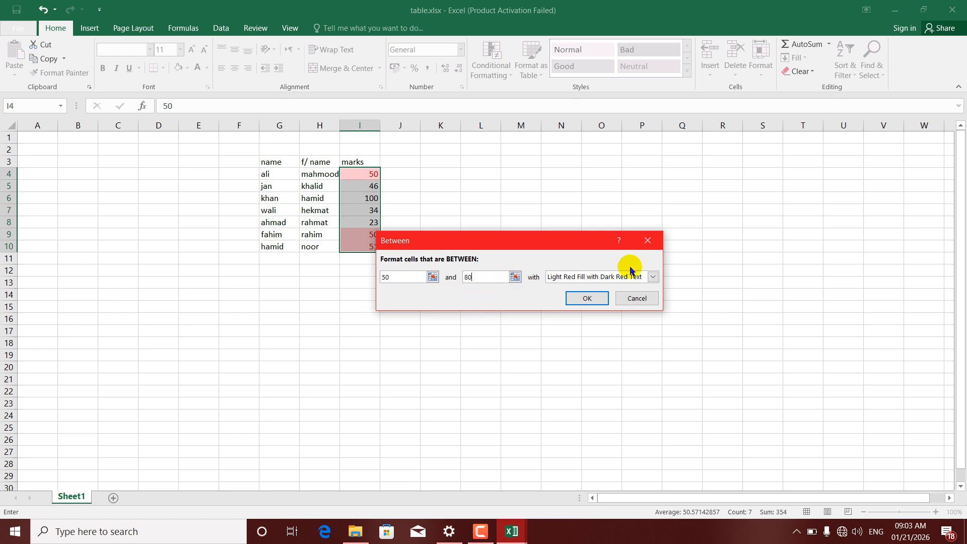
click(587, 298)
Change the mark in I5 to 78 and the mark in I6 to 81.
click(360, 177)
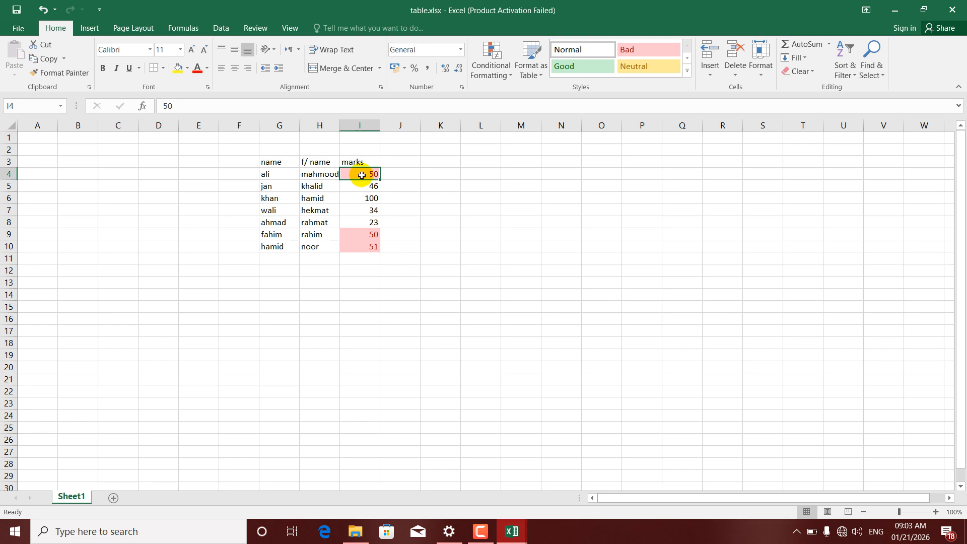
click(359, 186)
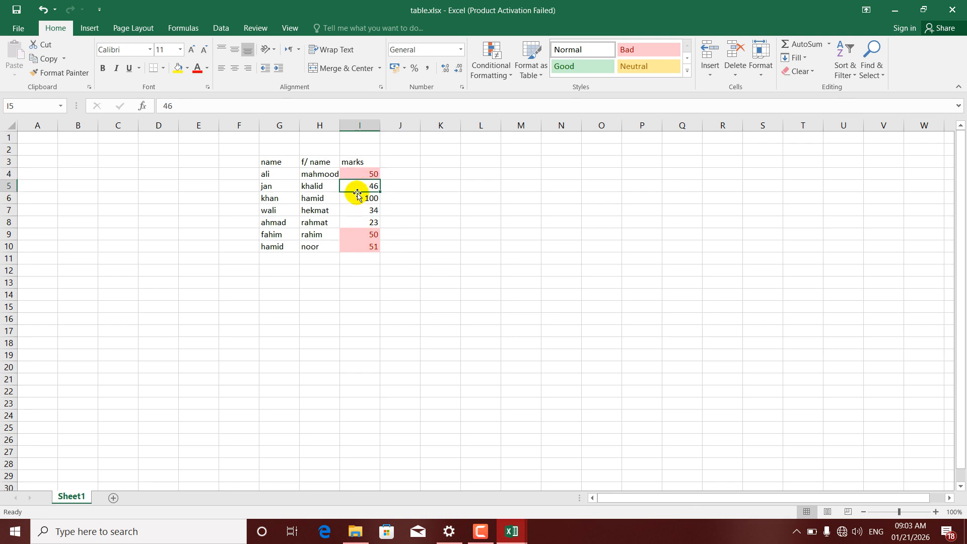
text(78)
key(Return)
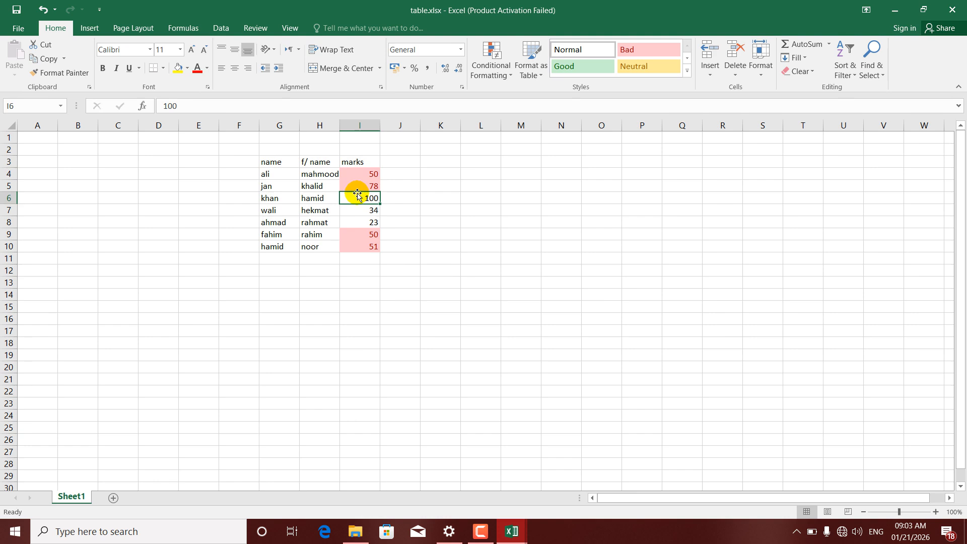
text(81)
key(Return)
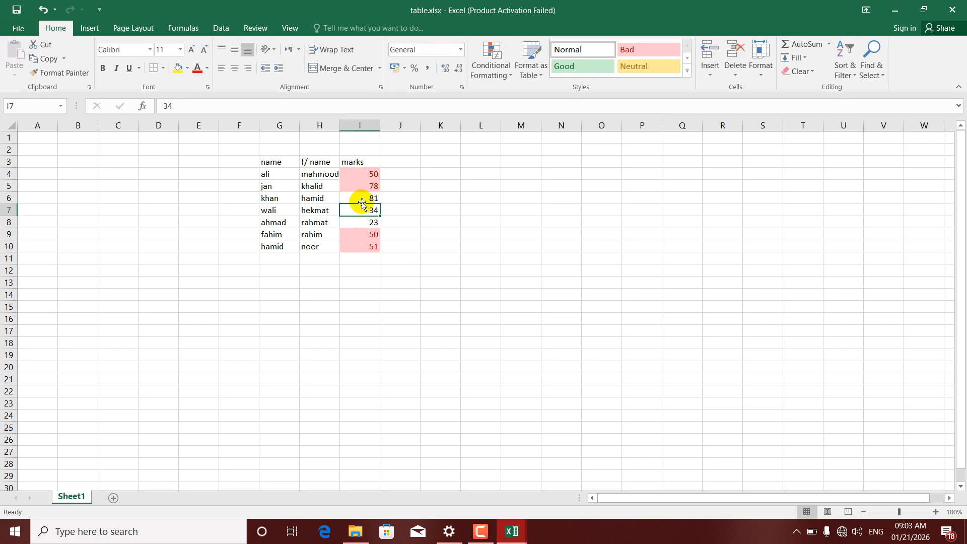
Change the mark in I6 to 80.
click(361, 198)
text(80)
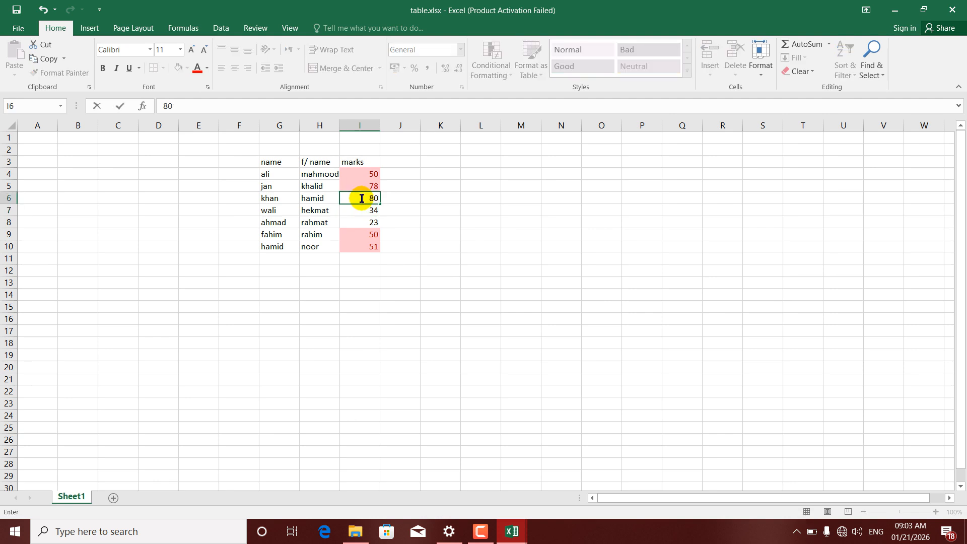
key(Return)
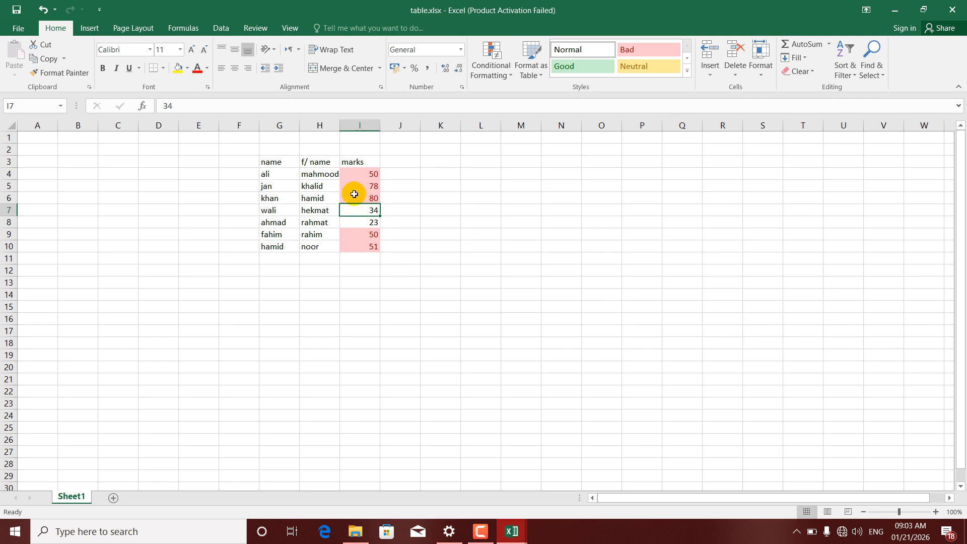
Clear the conditional formatting rules from the selected marks in I4:I10.
drag(362, 173, 372, 241)
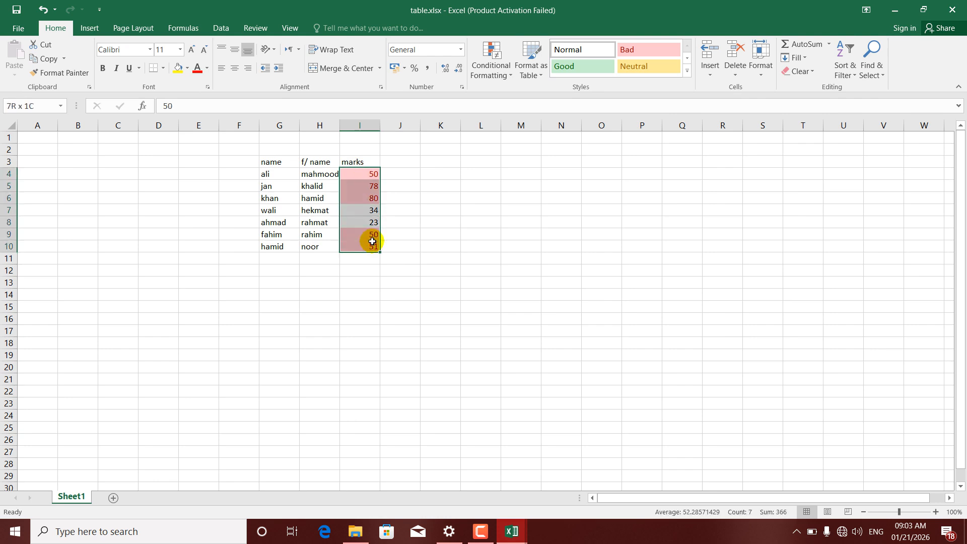
click(510, 76)
mouse_move(518, 240)
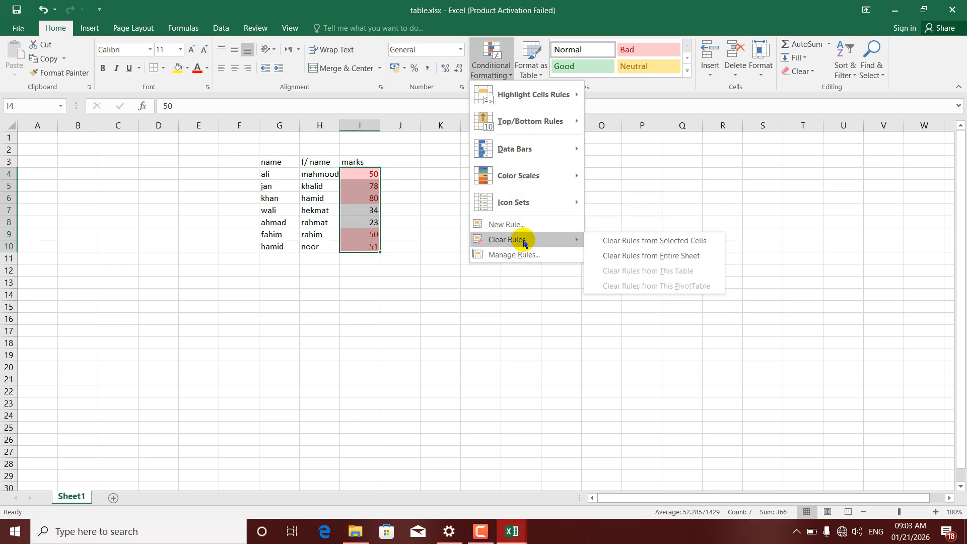
click(619, 242)
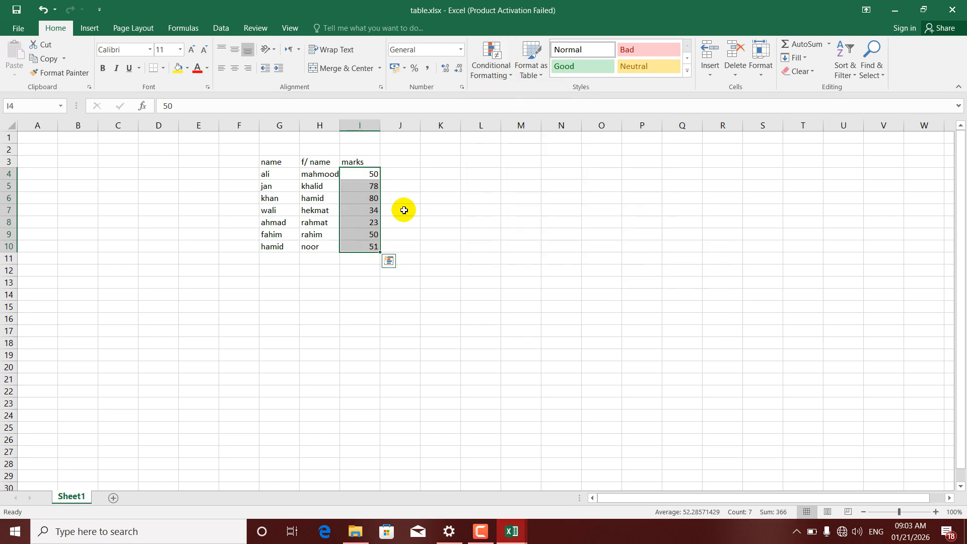
click(511, 76)
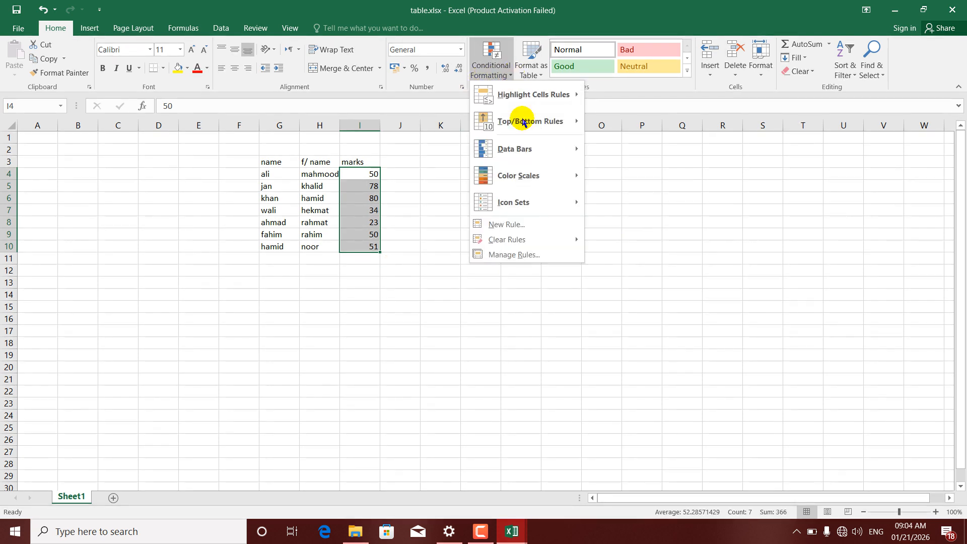
mouse_move(538, 95)
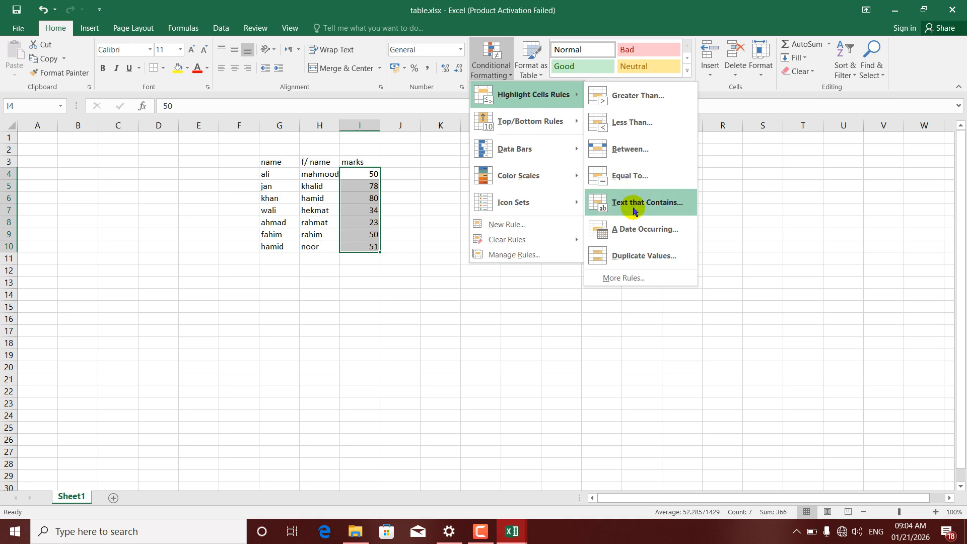
click(442, 201)
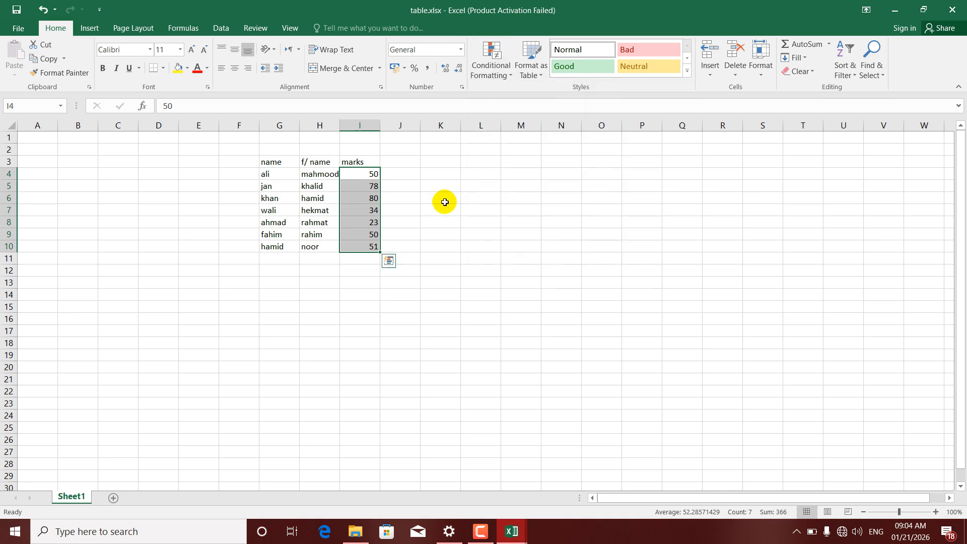
Enter four sample names in L5:L8: the one from G4 and its one-word combinations with the names in G5 and G6.
click(488, 188)
text(ali)
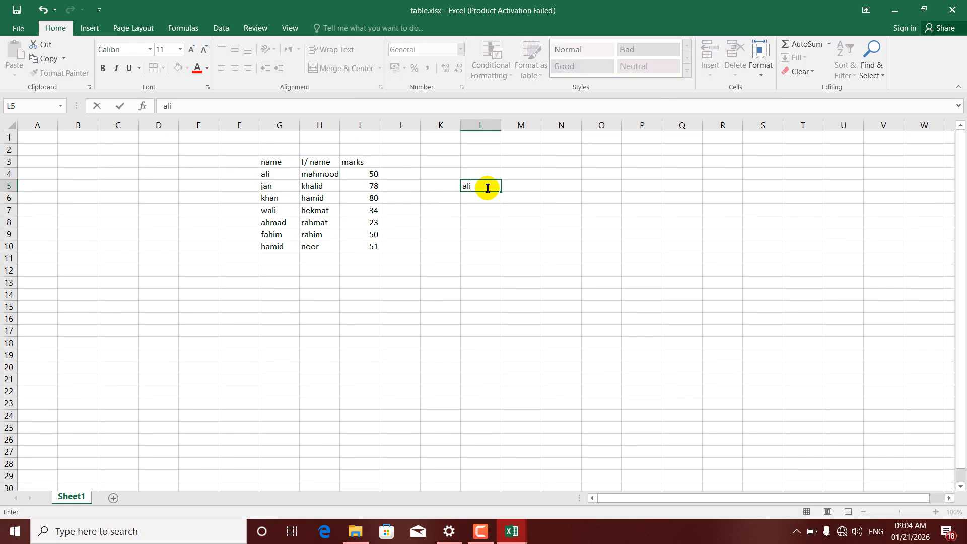
key(Return)
text(alijan)
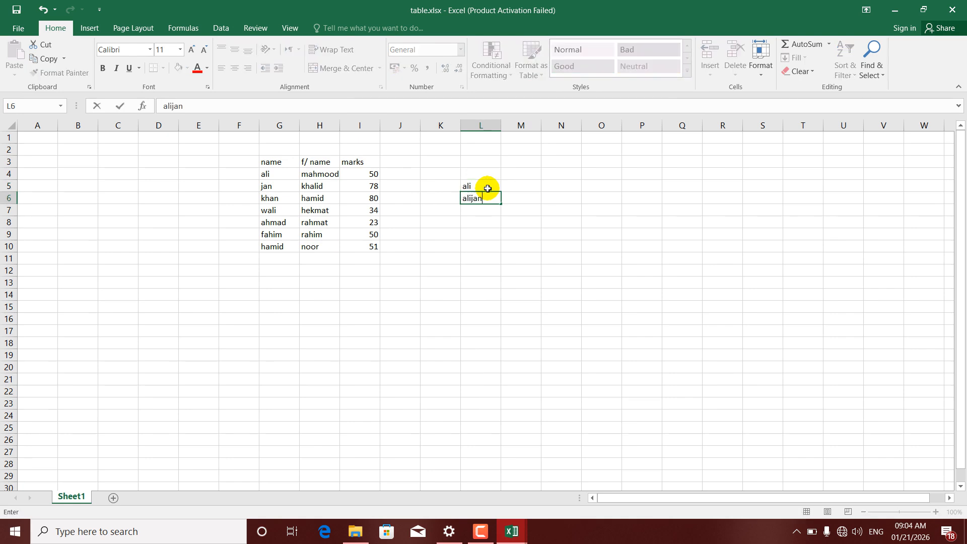
key(Return)
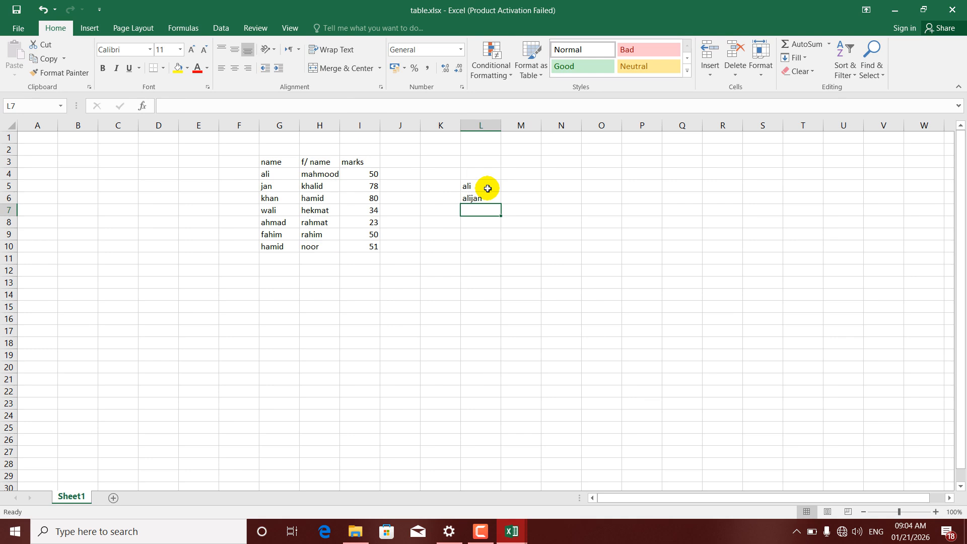
text(alikhan)
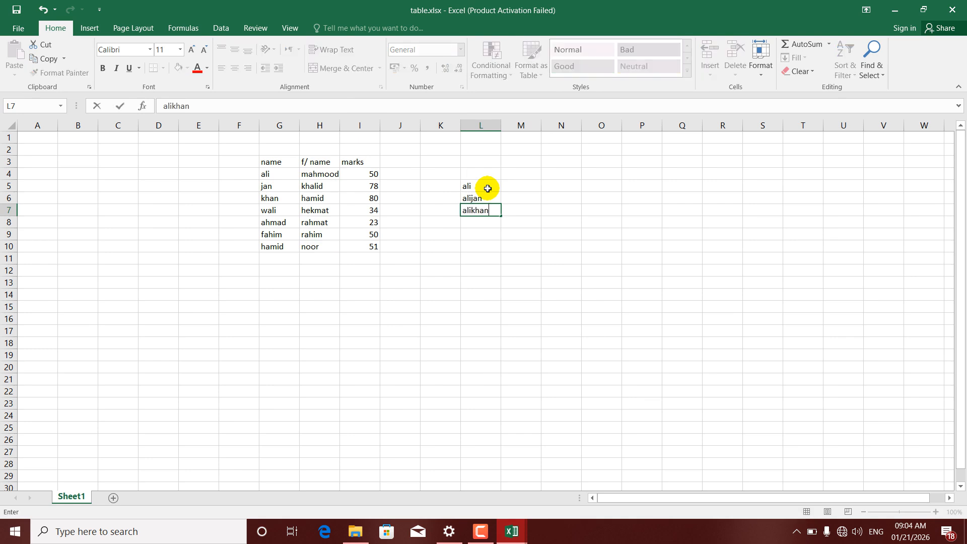
key(Return)
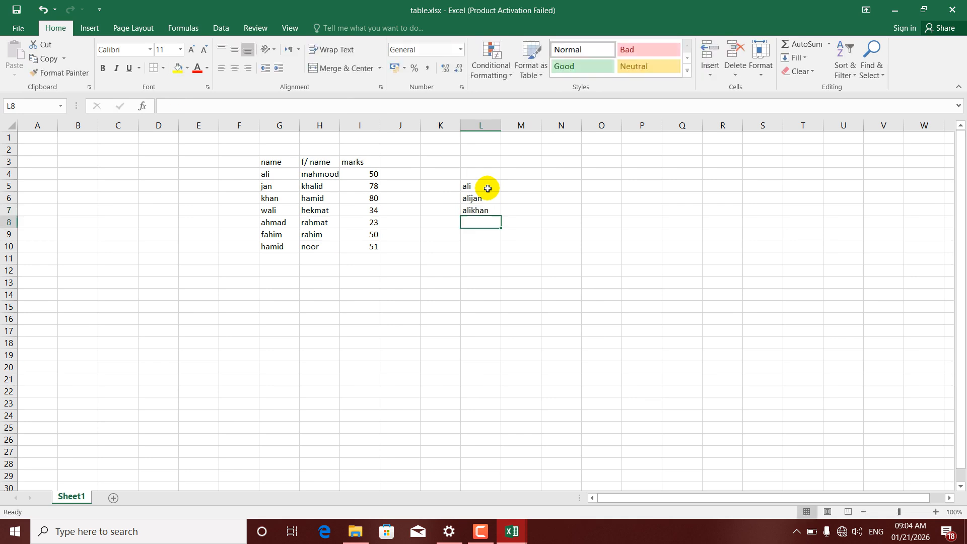
text(khanali)
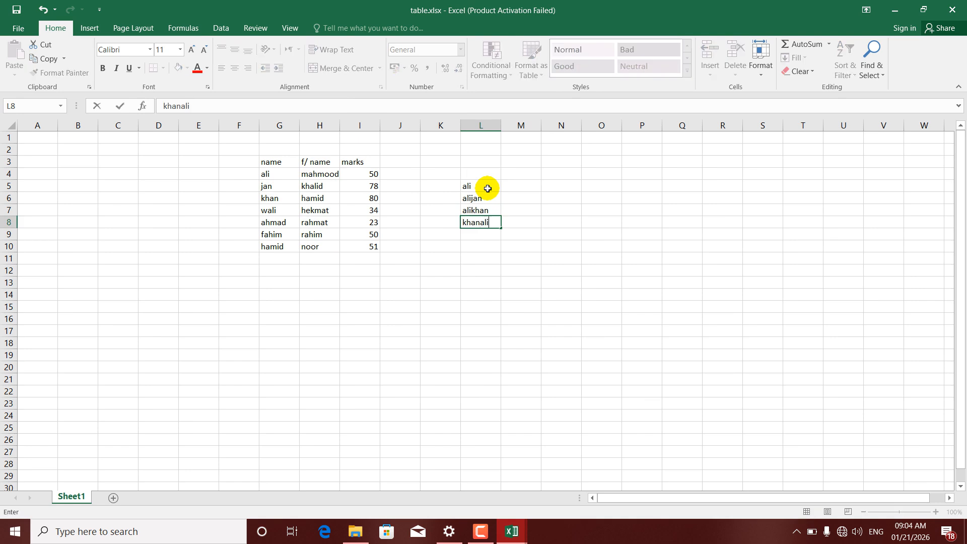
key(Return)
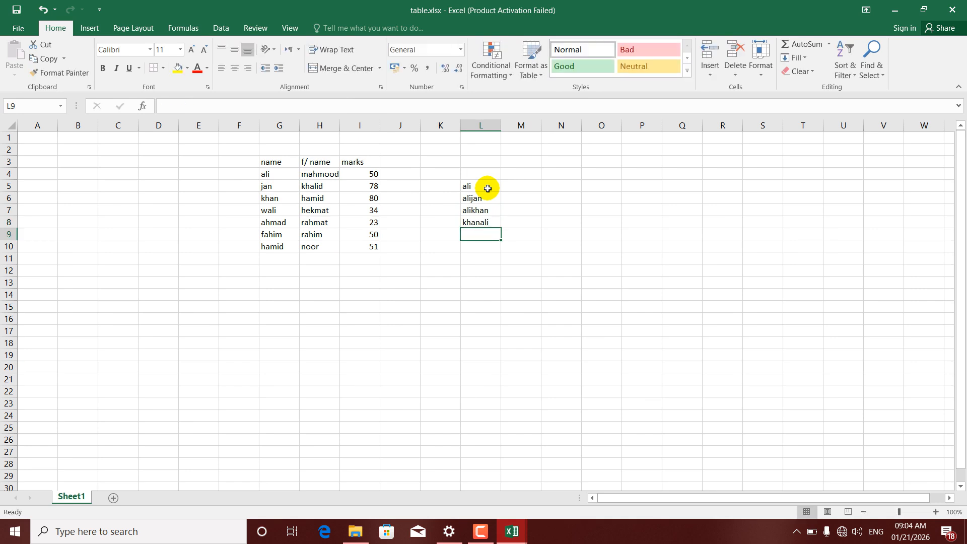
Add three more sample names in L9:L11, repeating the name from L5 in L9 and the name from G5 in L10.
text(ali)
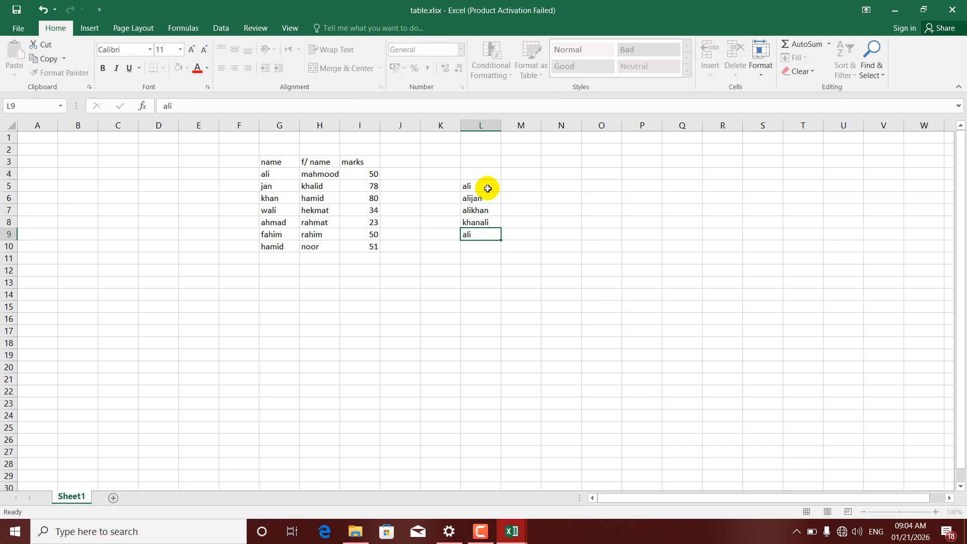
key(Return)
text(jan)
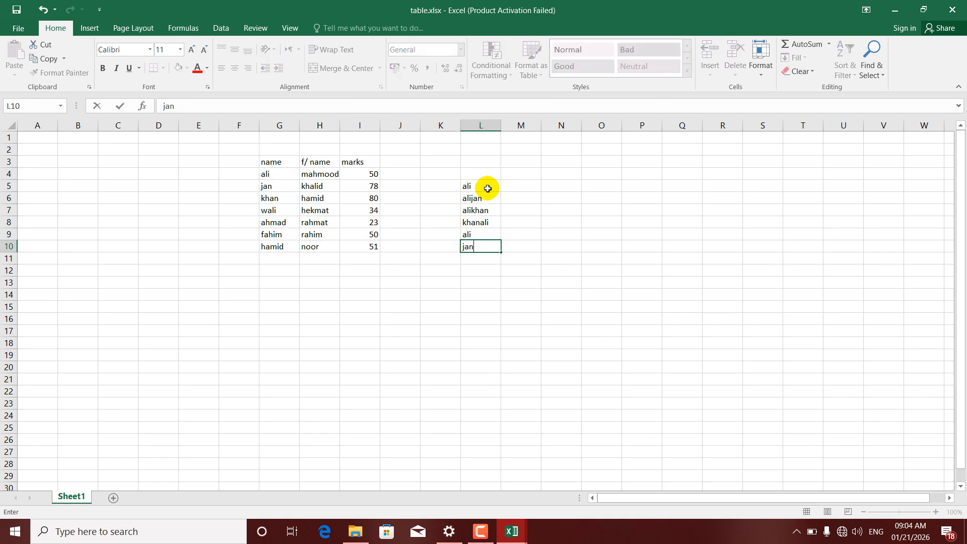
key(Return)
text(khan)
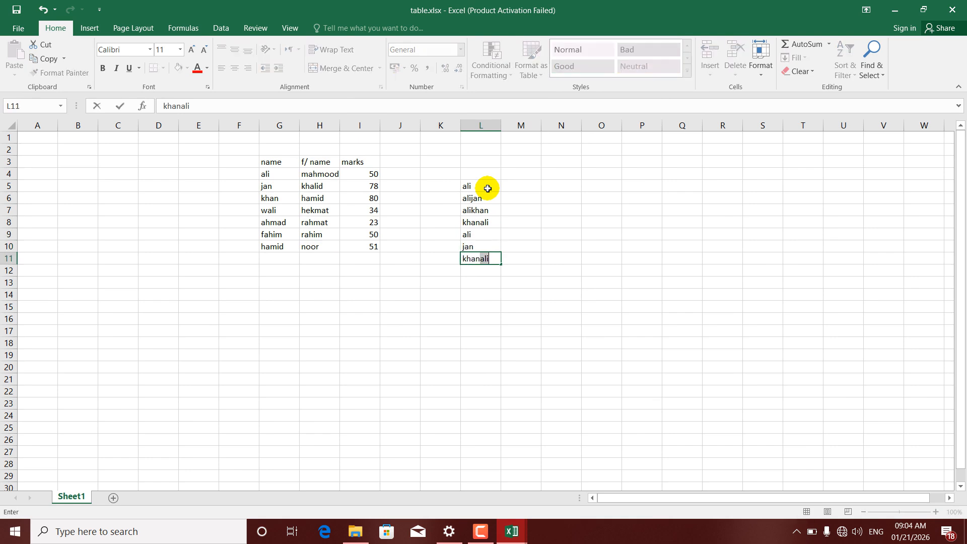
key(Return)
Correct the entry in L11 to match the name in G6, without the autocompleted ending.
key(Up)
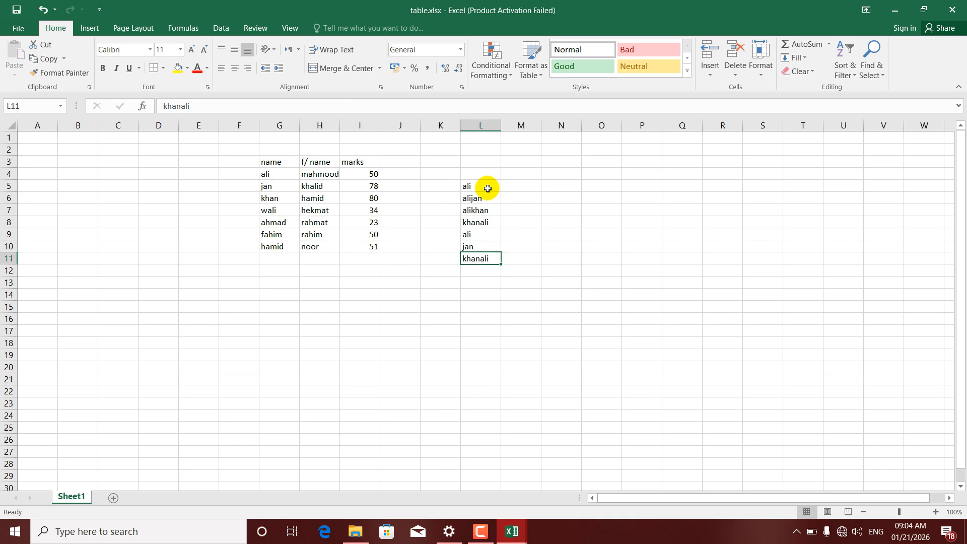
text(khan)
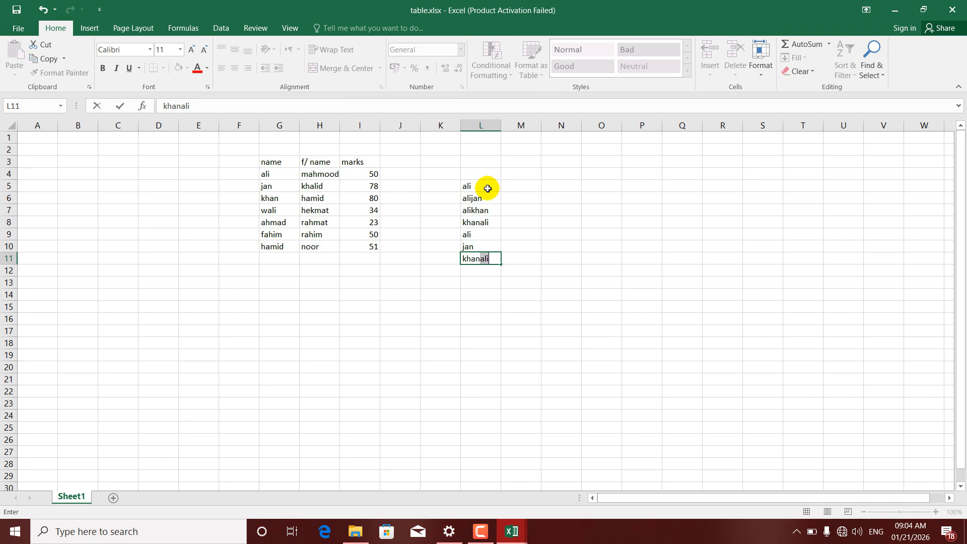
click(488, 259)
key(BackSpace)
key(BackSpace)
key(Return)
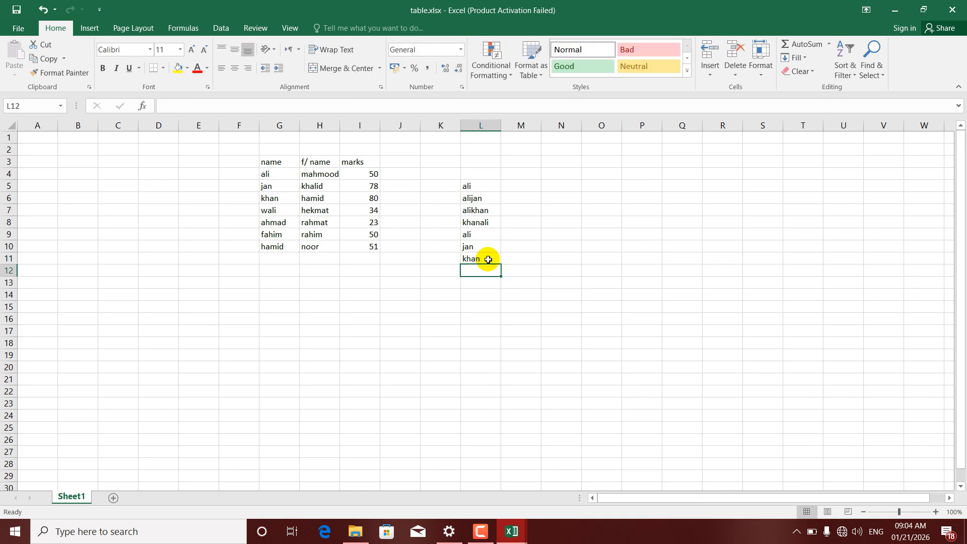
Add two more sample names to the list, matching G7 in L12 and H5 in L13.
text(wali)
key(BackSpace)
key(BackSpace)
key(BackSpace)
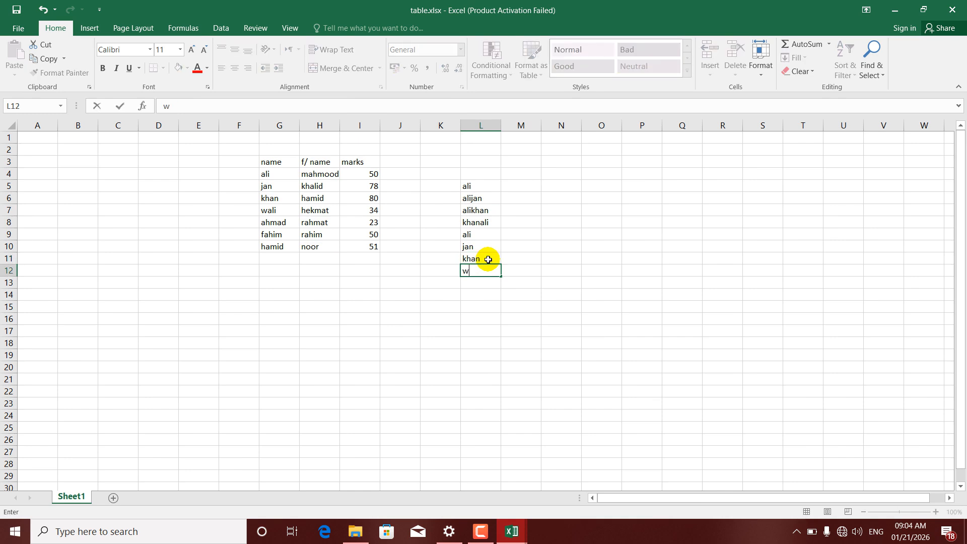
text(ali)
key(Return)
text(khalid)
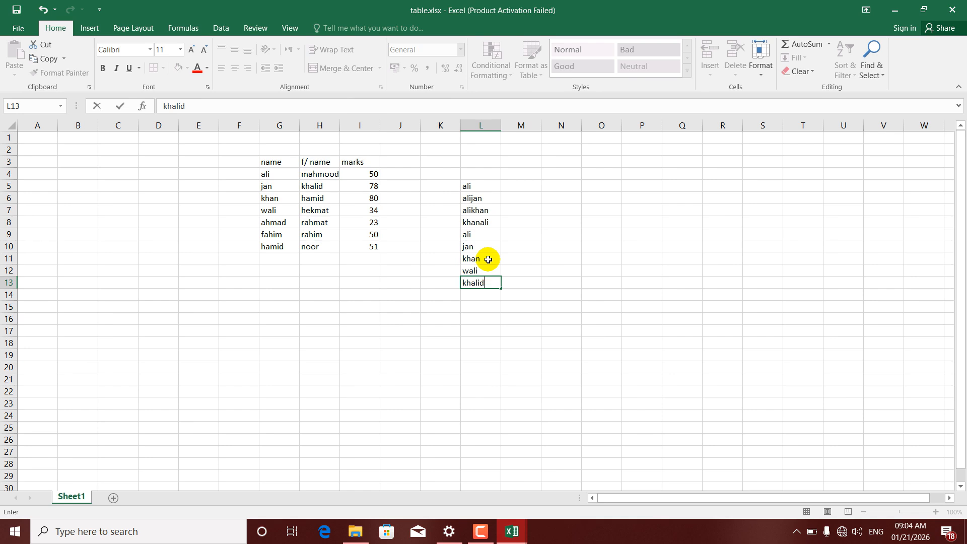
Highlight the cells in L5:L13 containing the text from L5 with a Text that Contains rule, using Light Red Fill with Dark Red Text.
drag(479, 188, 475, 281)
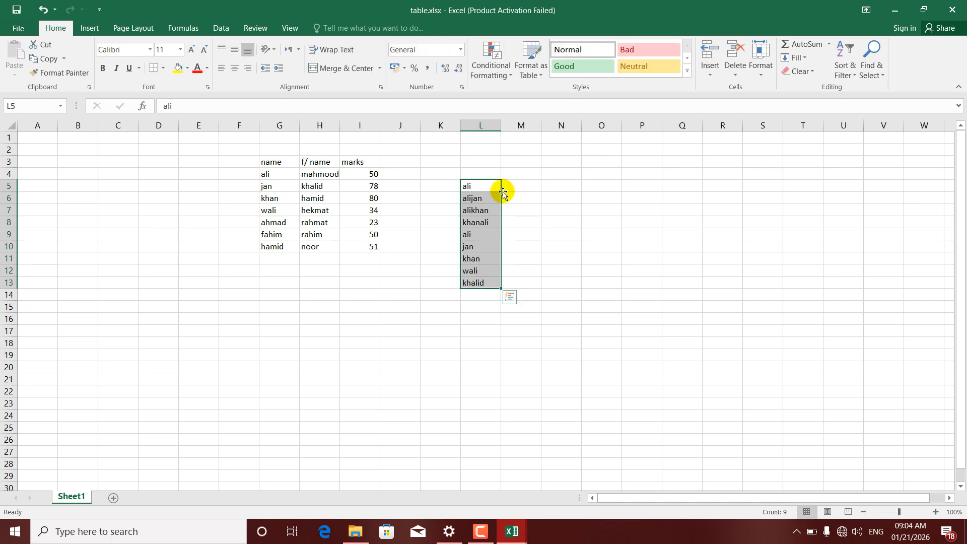
click(496, 71)
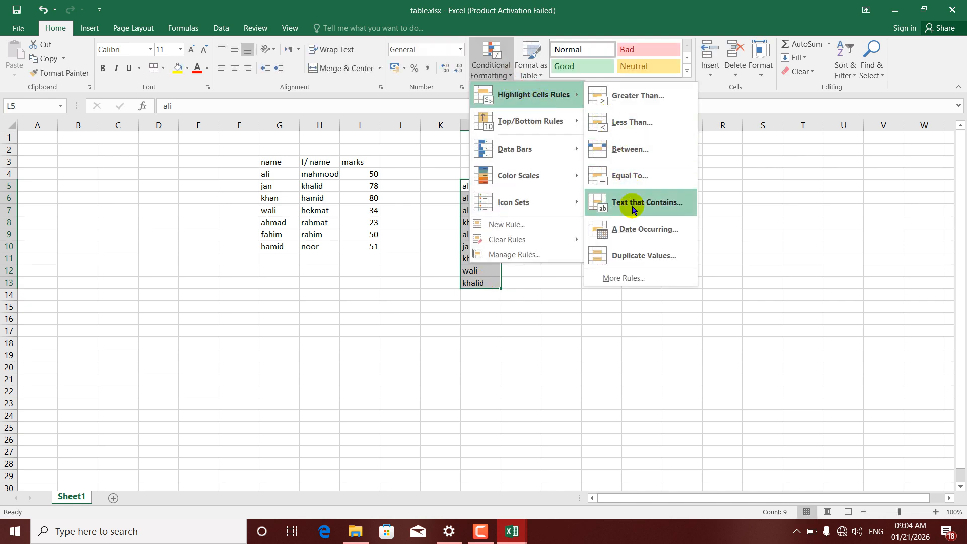
click(633, 209)
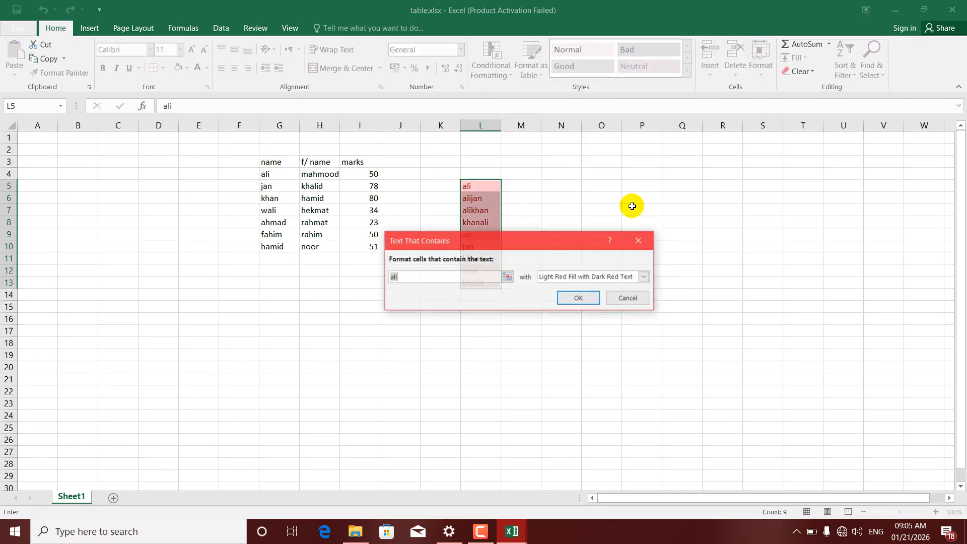
drag(496, 234, 493, 307)
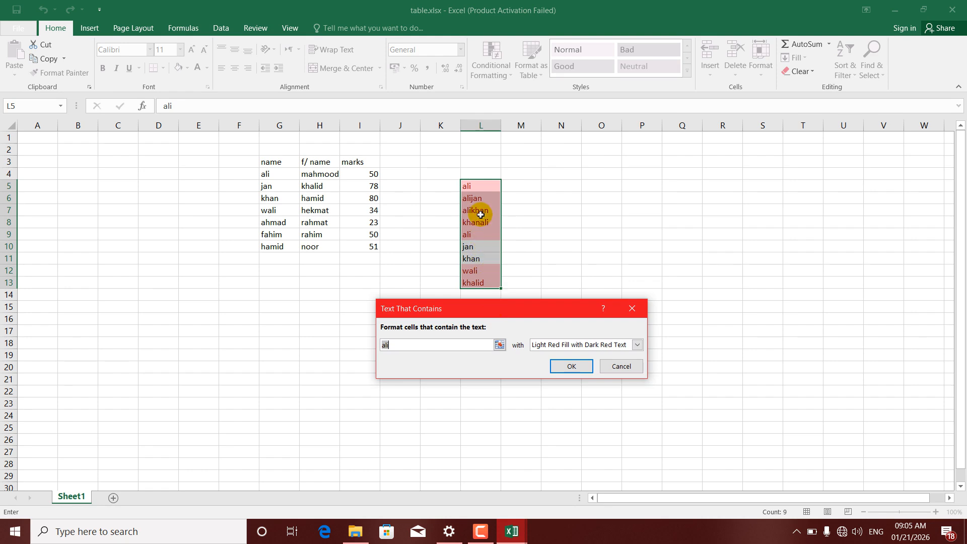
click(567, 365)
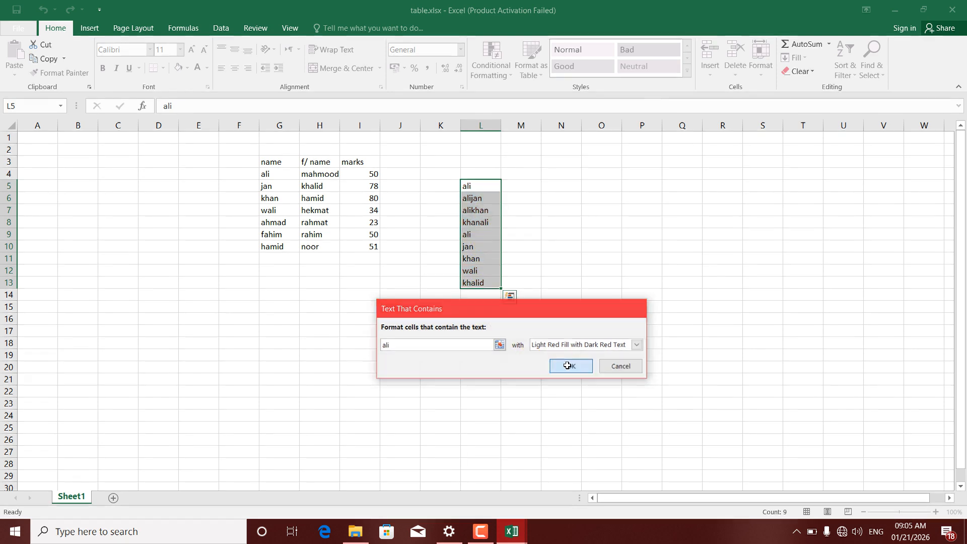
Examine the names in L5:L13 cell by cell to see which ones the text rule highlights.
click(486, 210)
click(481, 186)
click(478, 198)
click(478, 212)
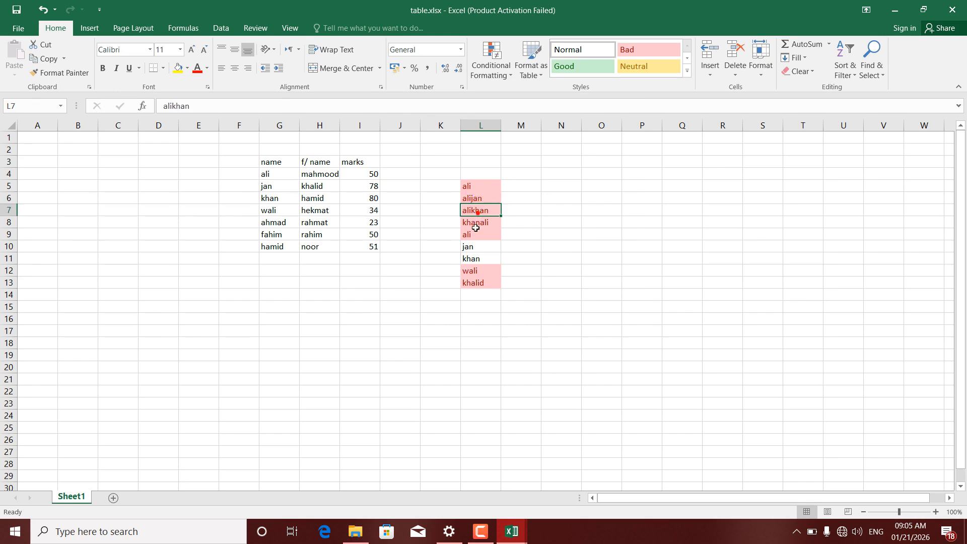
click(475, 223)
click(472, 247)
click(471, 271)
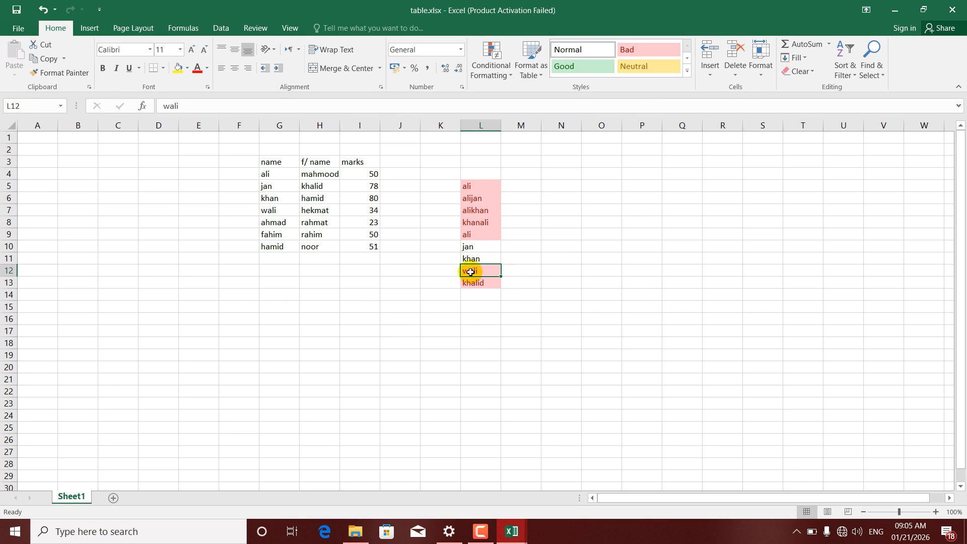
click(465, 283)
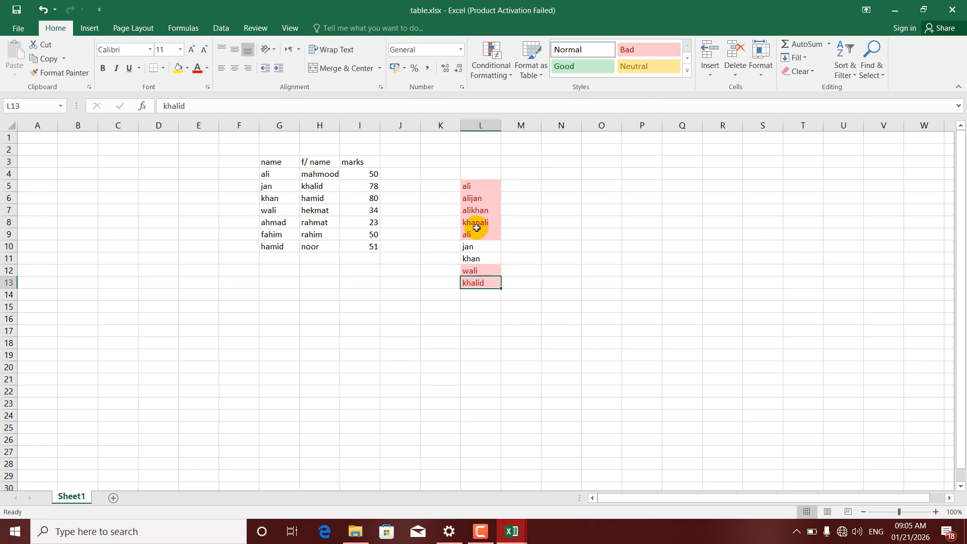
Clear the conditional formatting rules from the name list in L5:L13.
drag(479, 183, 487, 283)
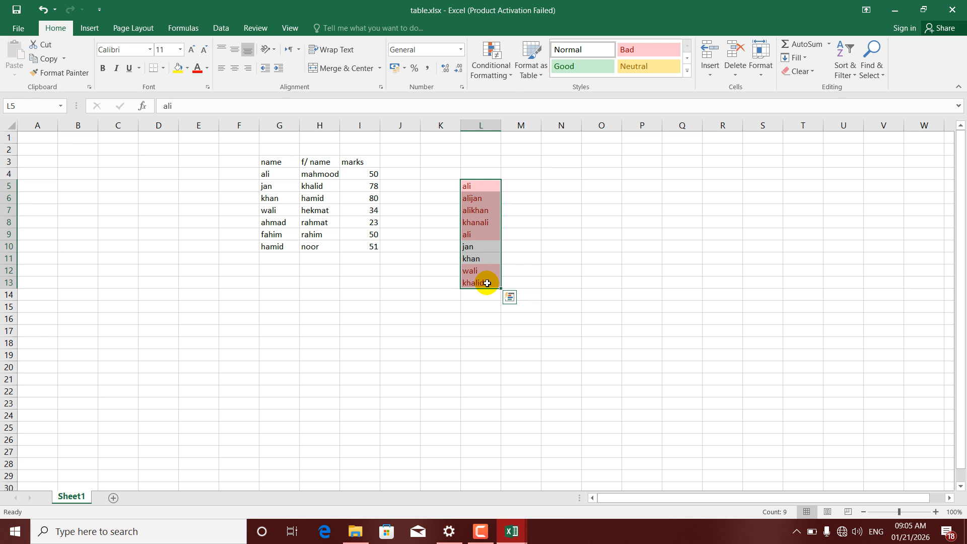
click(495, 68)
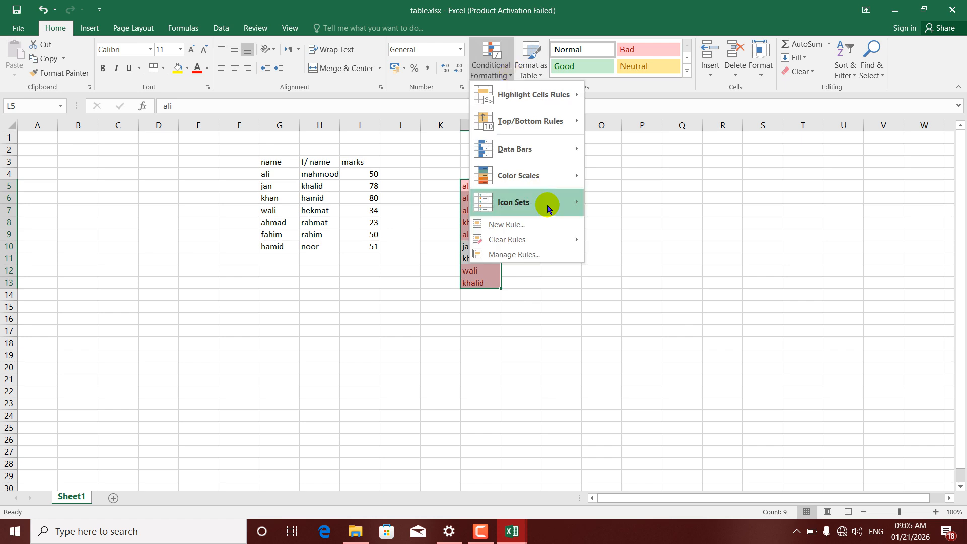
mouse_move(550, 239)
click(613, 243)
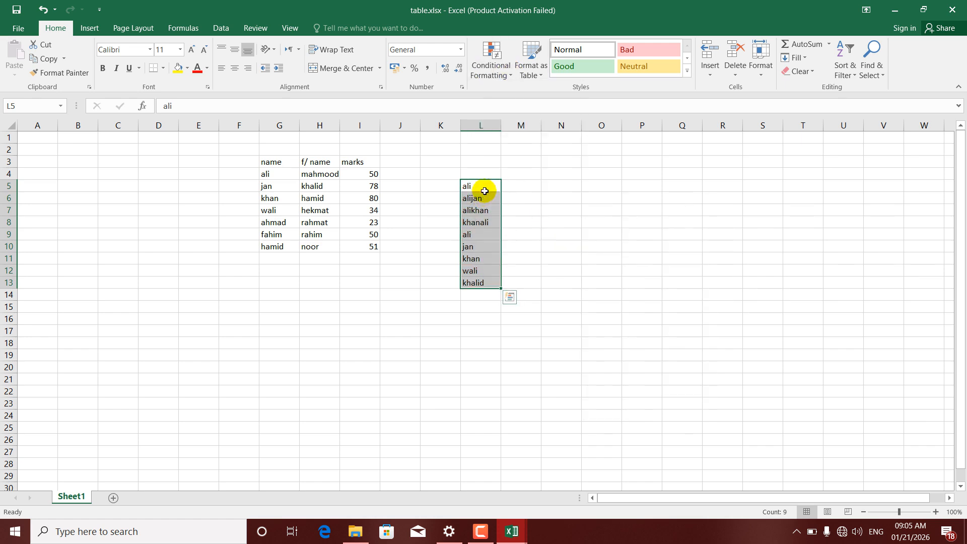
Apply a Text that Contains rule to L5:L13 for the name in L11 with Light Red Fill with Dark Red Text, and check the matches.
click(494, 70)
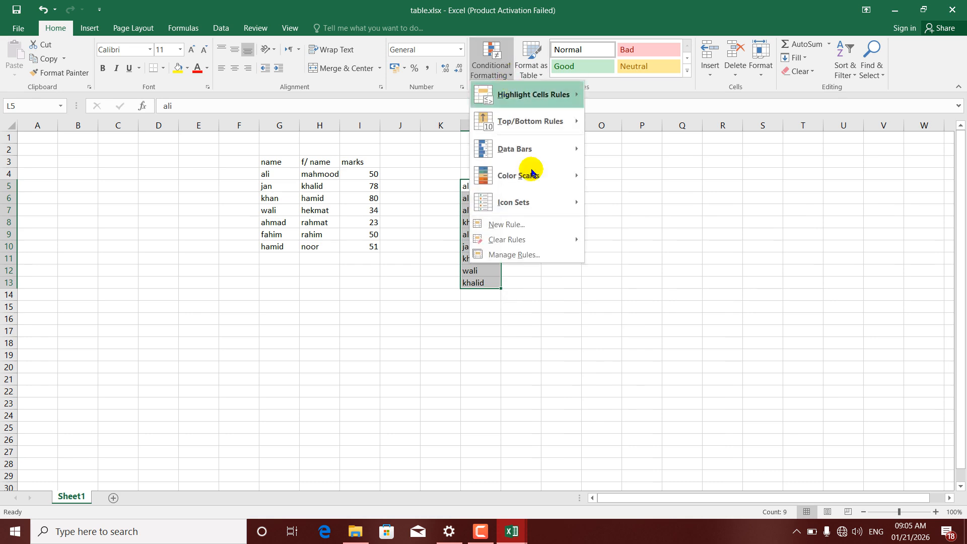
mouse_move(542, 96)
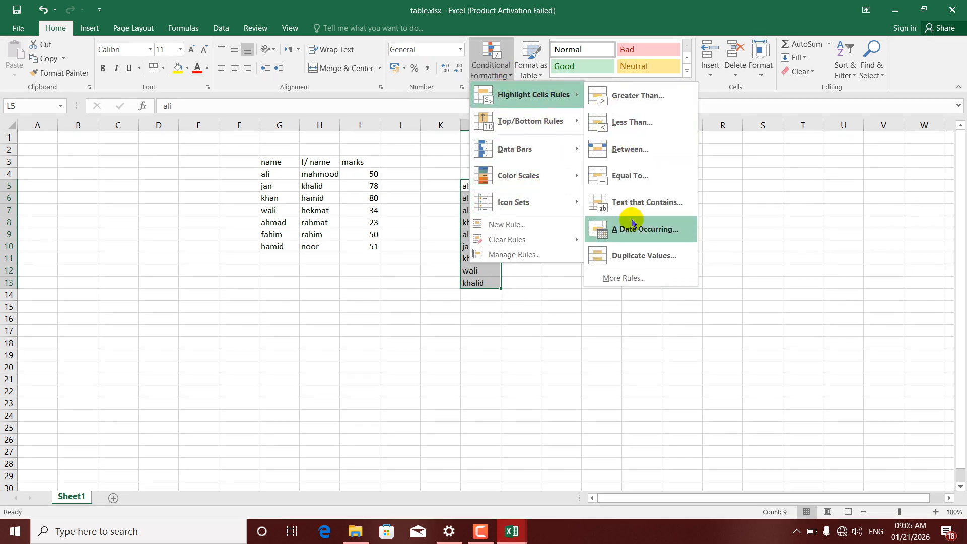
click(630, 202)
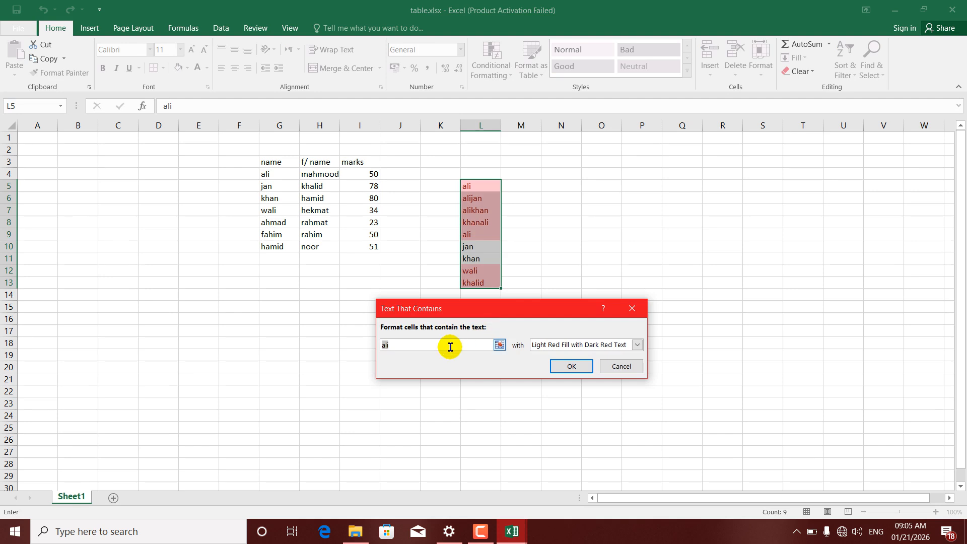
click(418, 345)
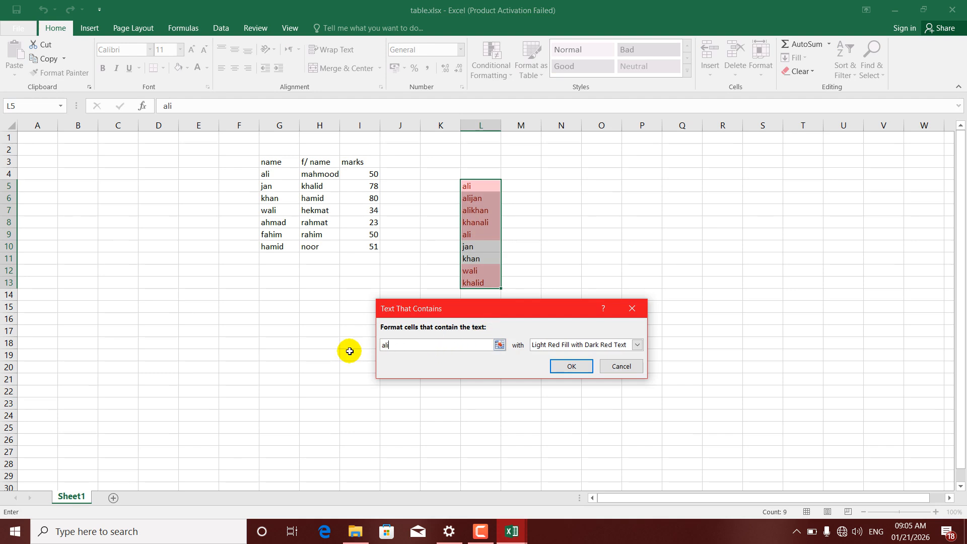
key(BackSpace)
key(BackSpace)
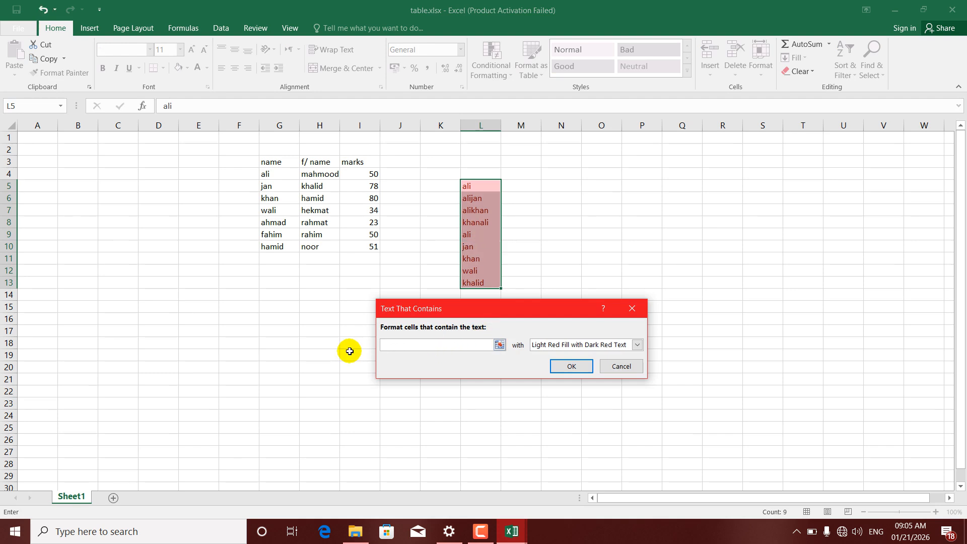
text(kah)
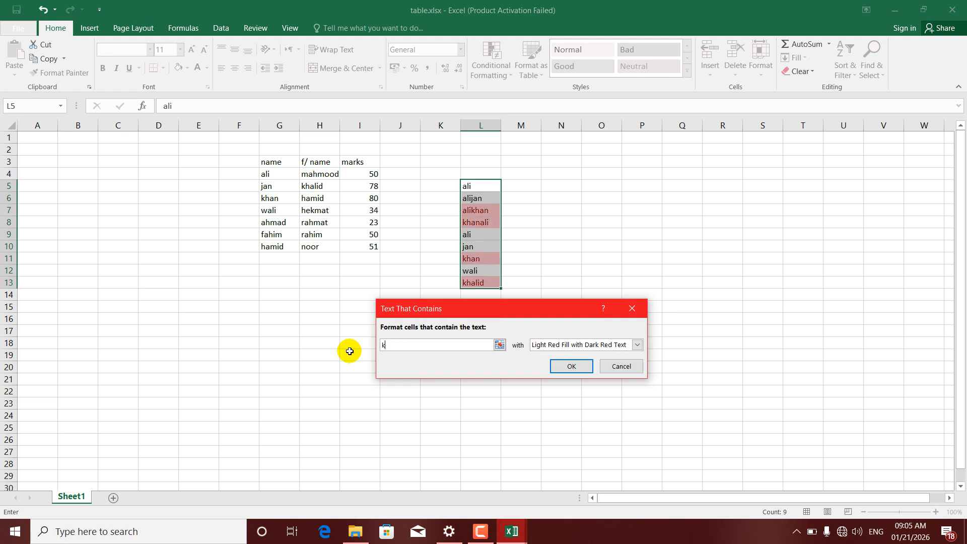
click(568, 368)
click(482, 224)
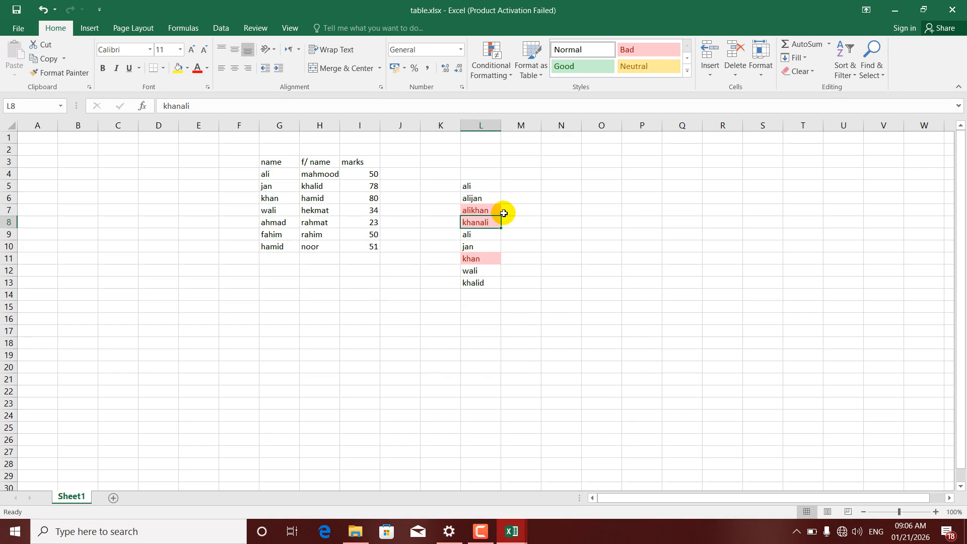
click(487, 259)
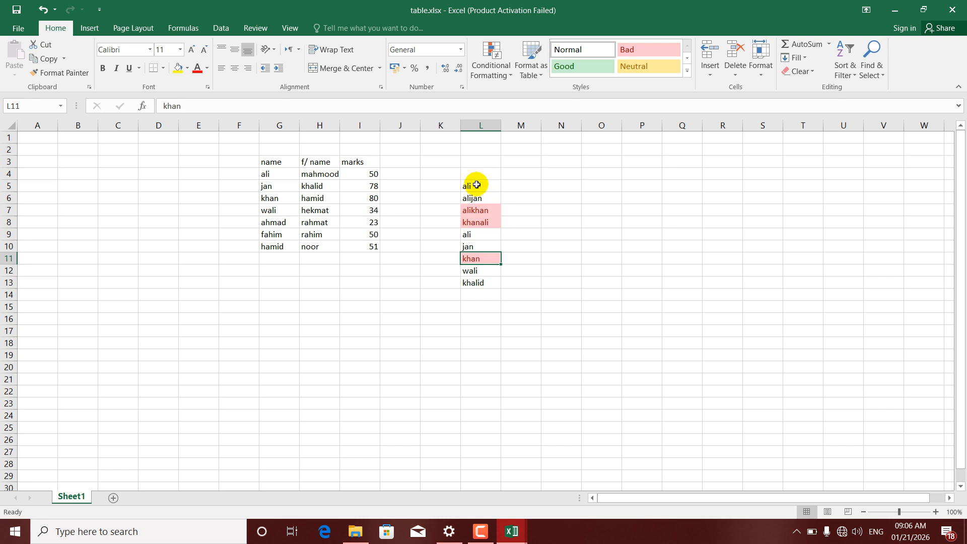
Select L5:L13 again and remove the highlighting rule from just these cells.
drag(476, 184, 479, 283)
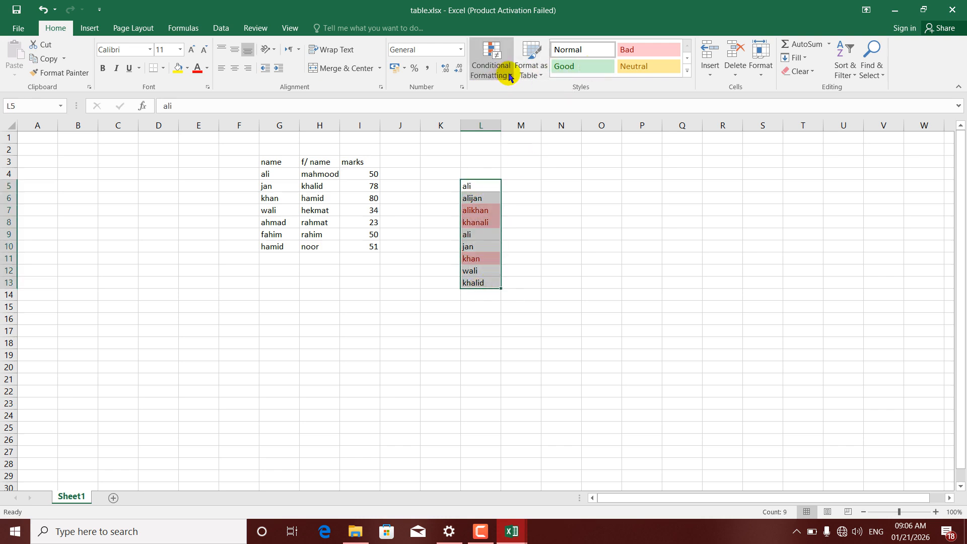
click(492, 63)
mouse_move(551, 237)
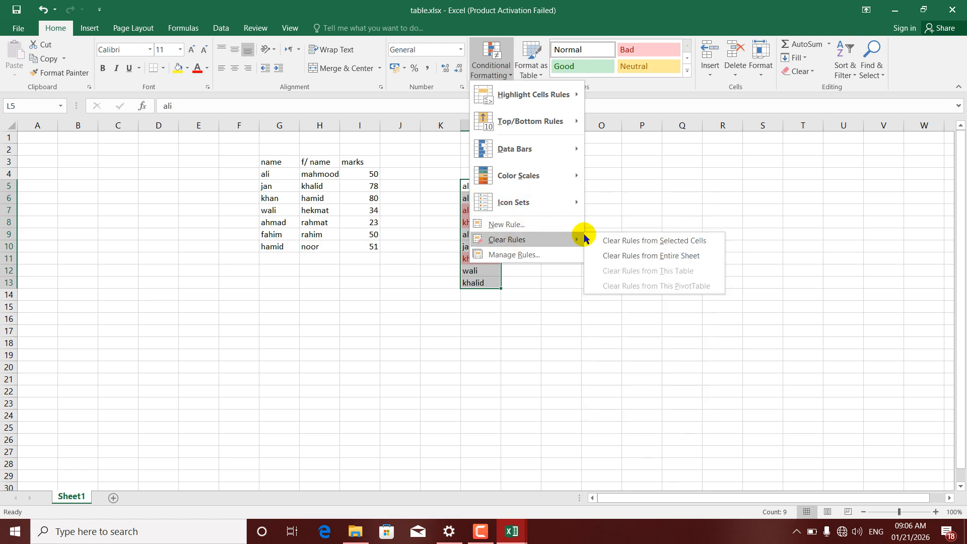
click(612, 241)
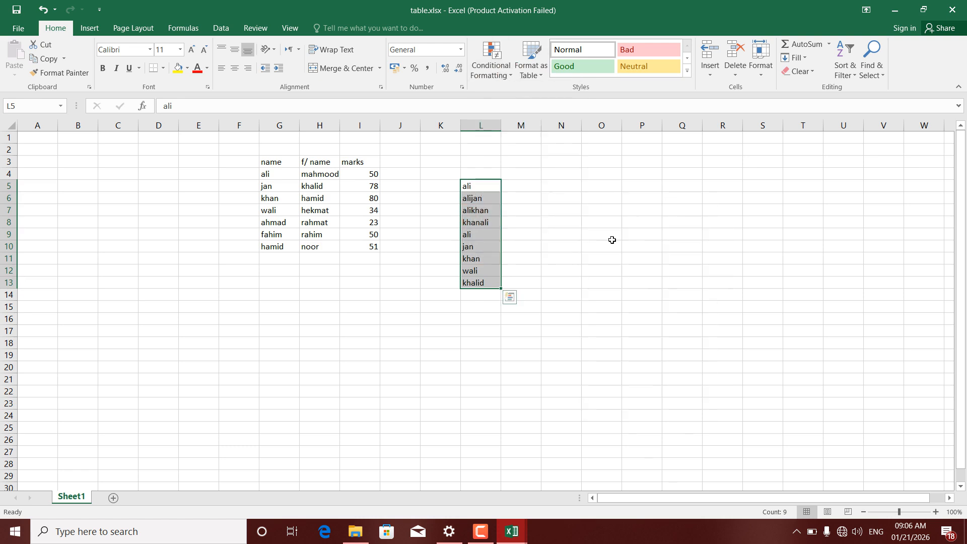
click(511, 75)
mouse_move(548, 95)
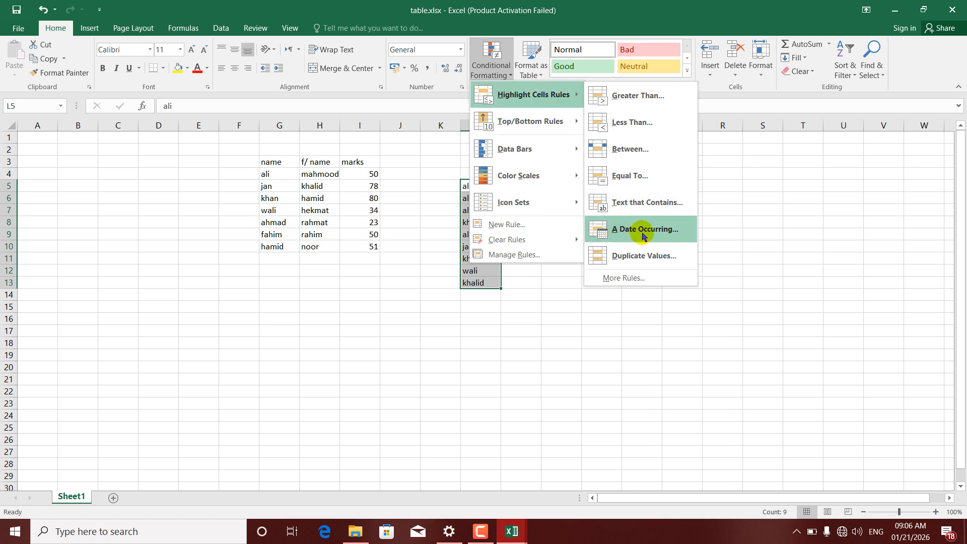
click(710, 227)
Enter the current date 01/21/2026 in O5 and fill the daily date series down to O41.
click(600, 201)
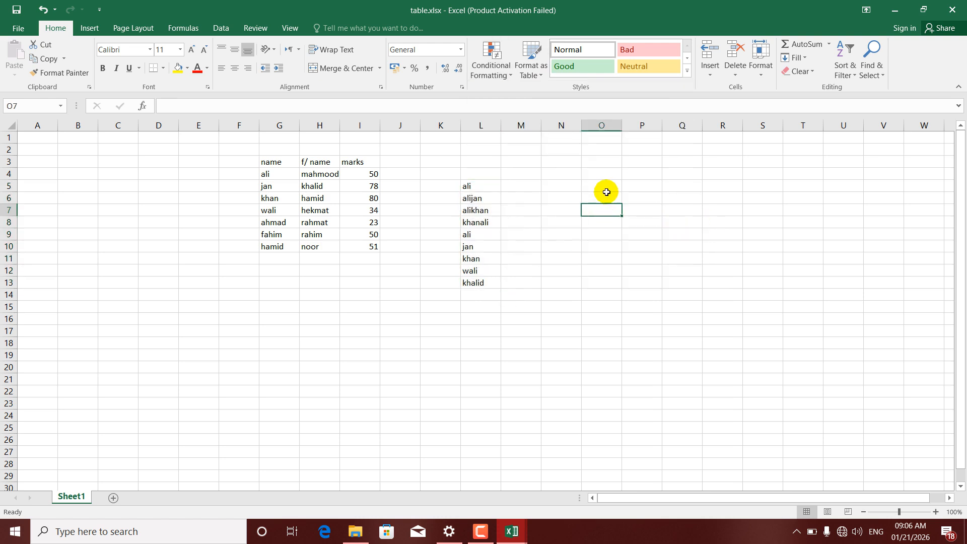
click(604, 187)
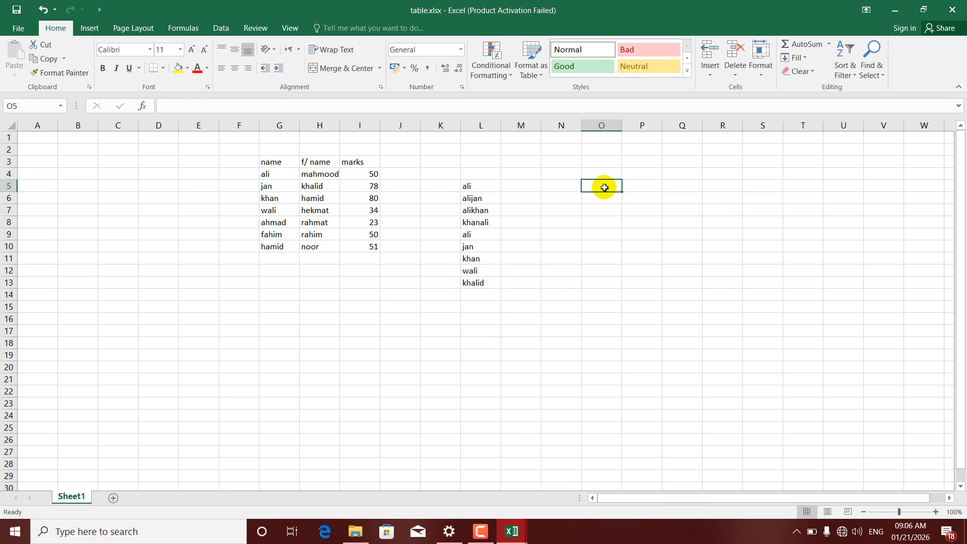
key(ctrl+semicolon)
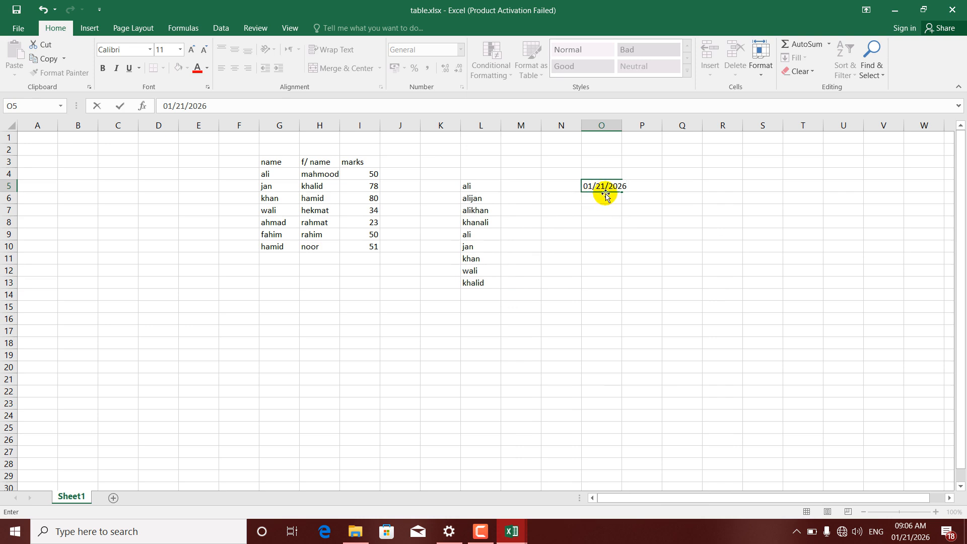
key(ctrl+Return)
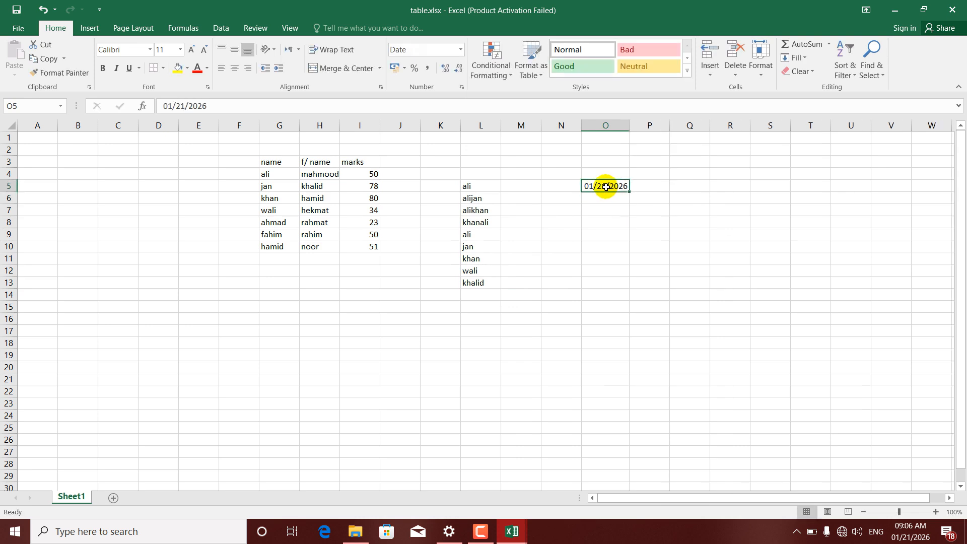
drag(629, 192, 625, 372)
drag(961, 368, 963, 194)
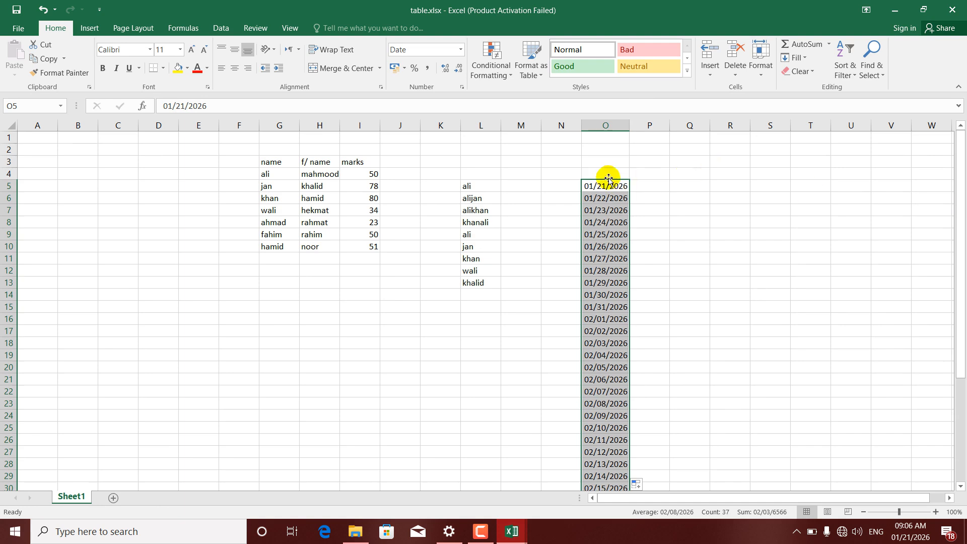
Enter the date 1/20/2026 in O4, directly above the date series.
click(592, 173)
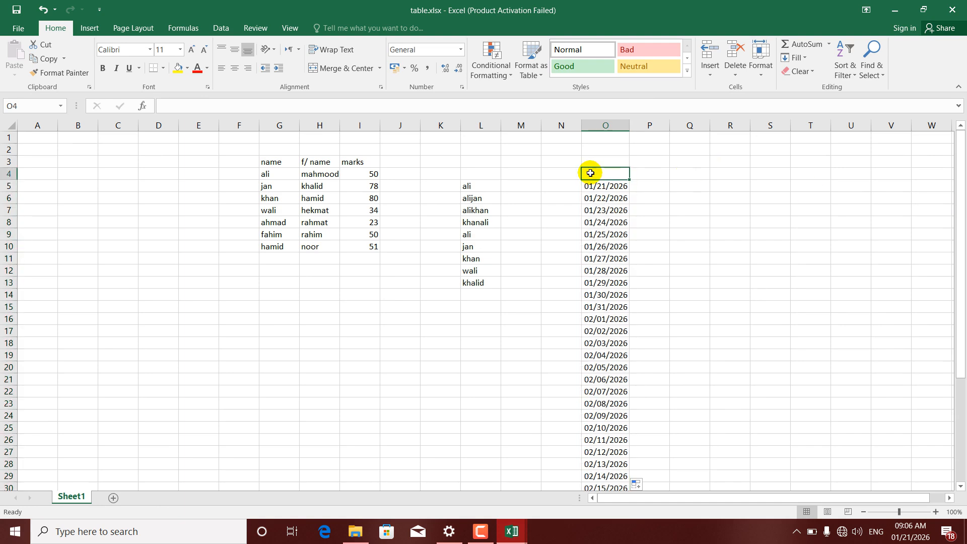
text(1/20/202)
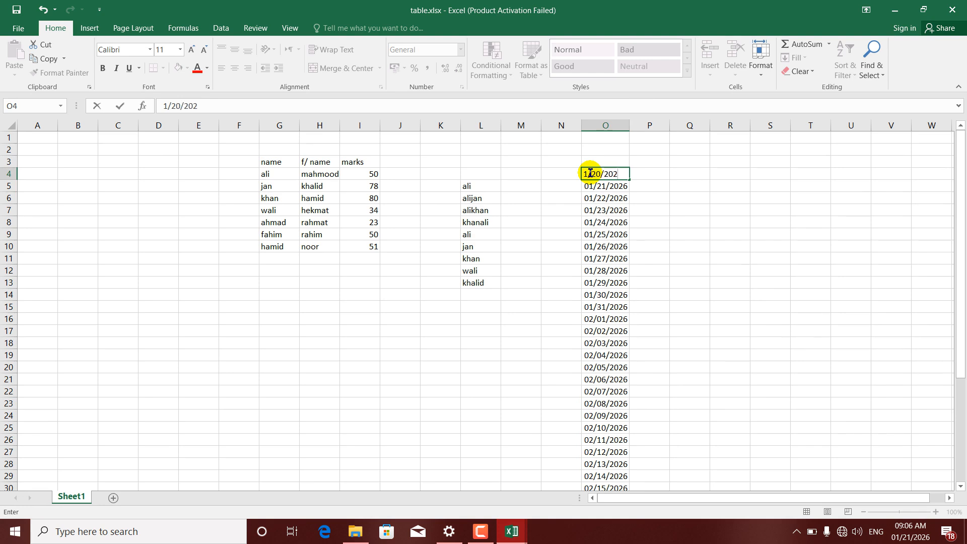
key(Return)
key(Return)
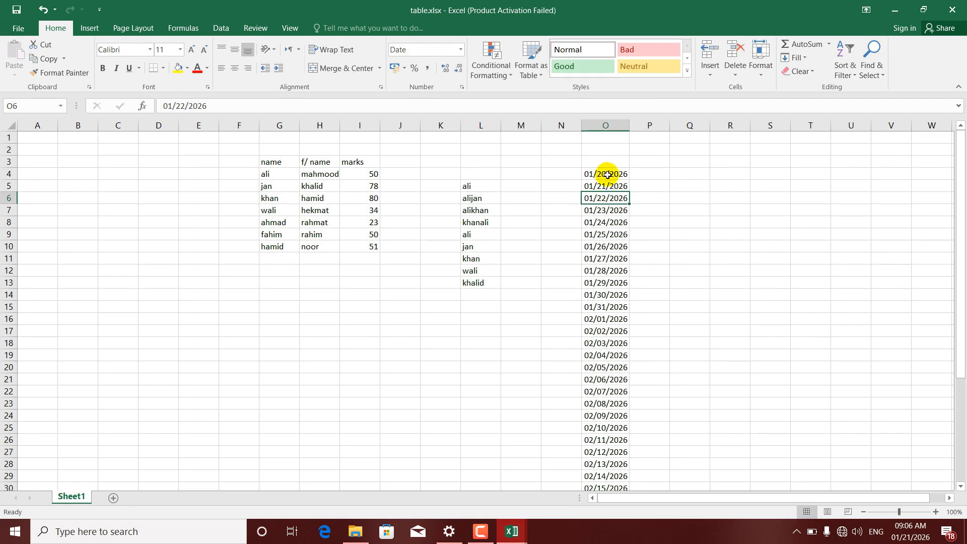
Apply an A Date Occurring rule for Yesterday to O4:O41 with Light Red Fill with Dark Red Text.
drag(605, 174, 615, 463)
click(498, 76)
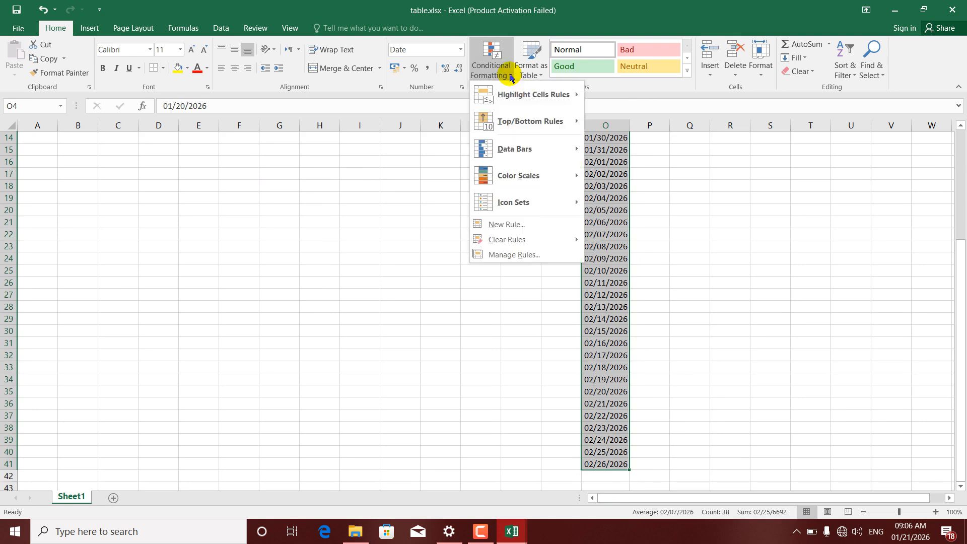
mouse_move(538, 97)
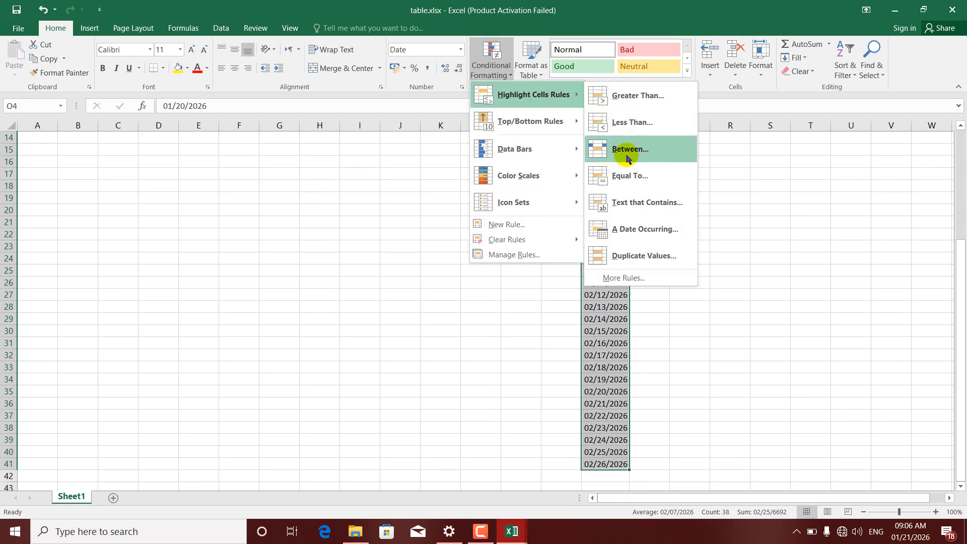
click(632, 233)
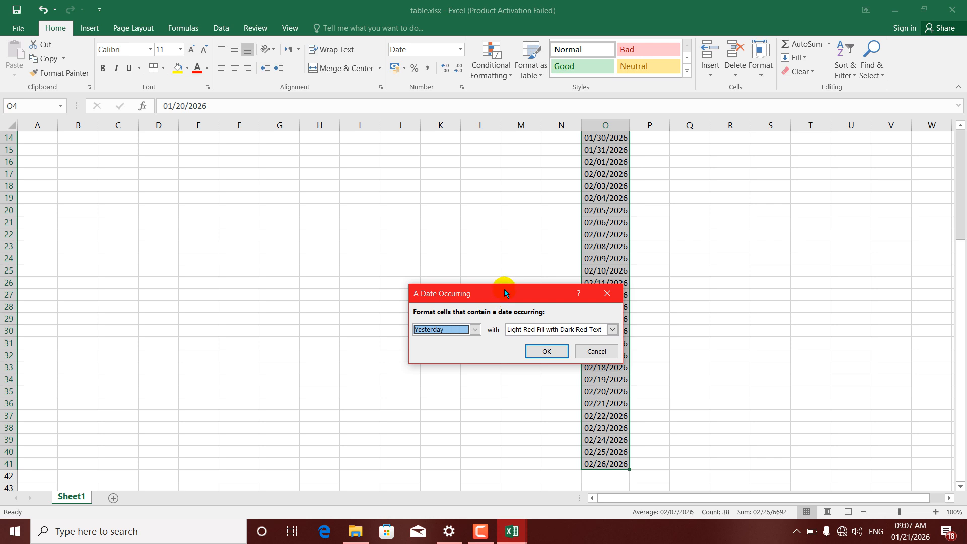
click(544, 350)
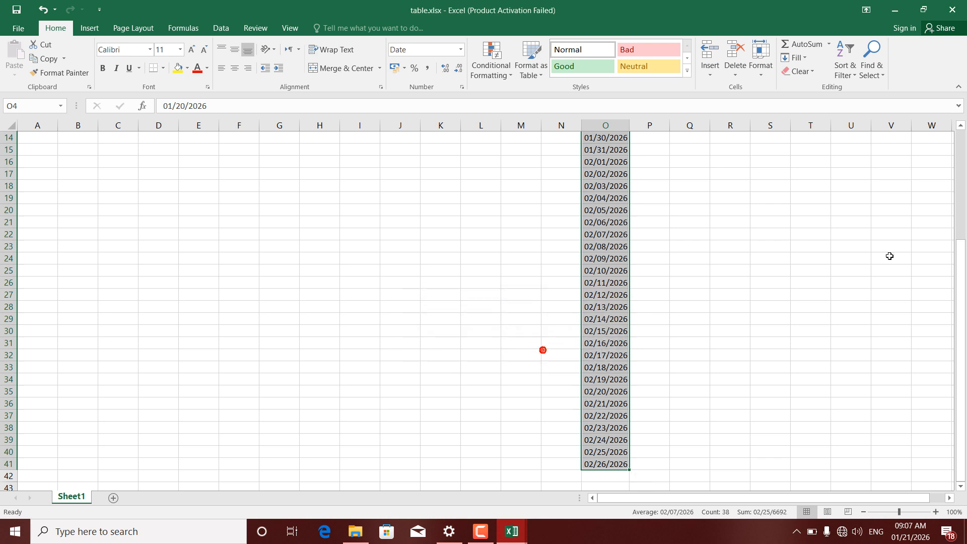
Reselect O4:O41 and set up an A Date Occurring rule for Today with Green Fill with Dark Green Text.
drag(958, 289, 955, 184)
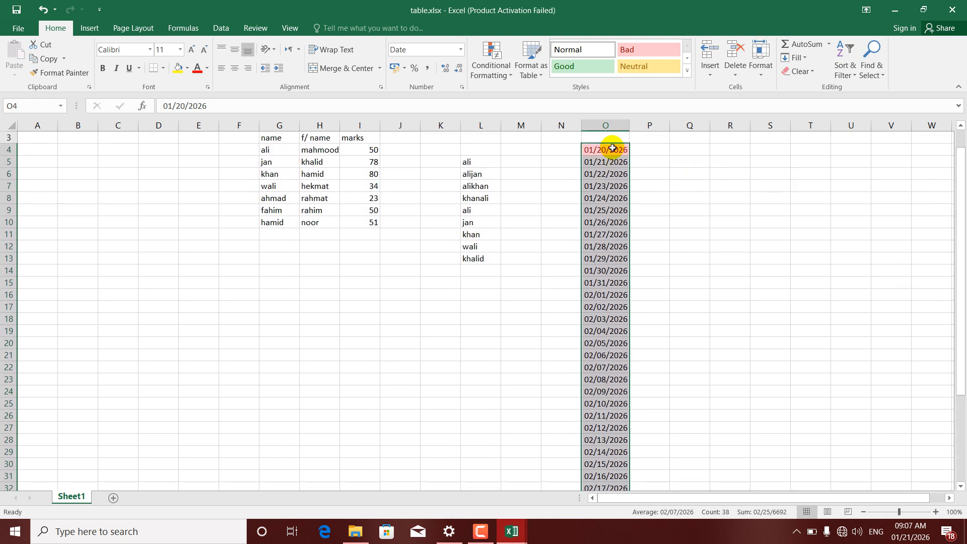
drag(612, 148, 611, 462)
drag(958, 372, 959, 207)
click(498, 68)
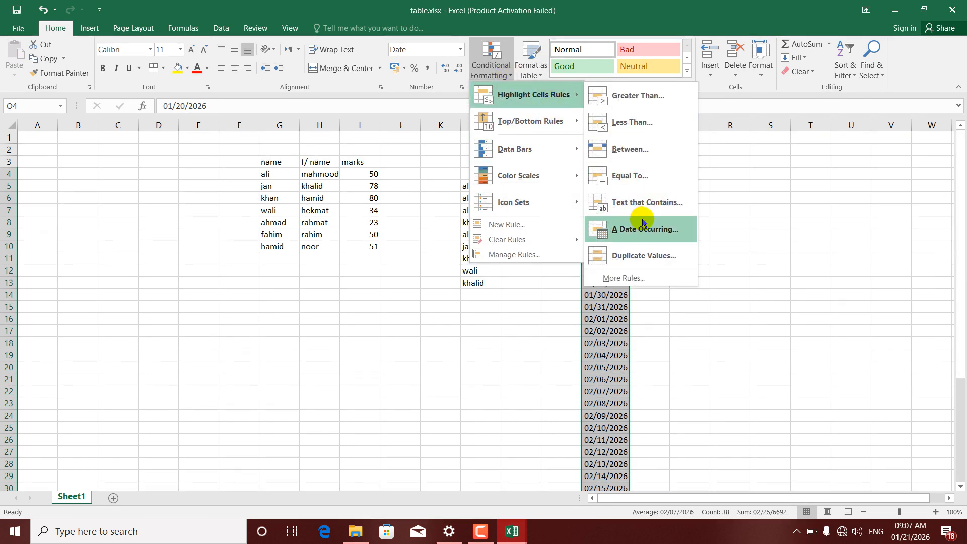
click(637, 231)
click(475, 329)
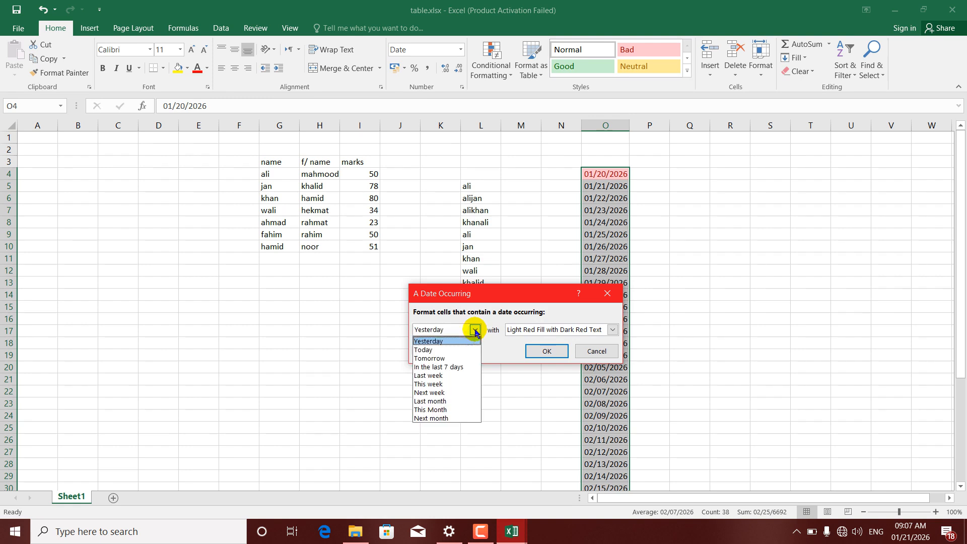
click(448, 351)
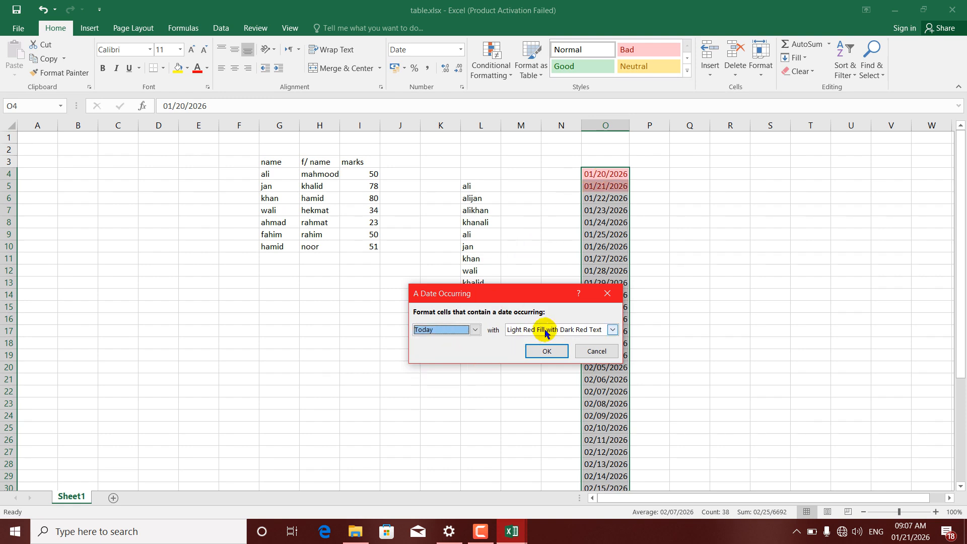
click(613, 329)
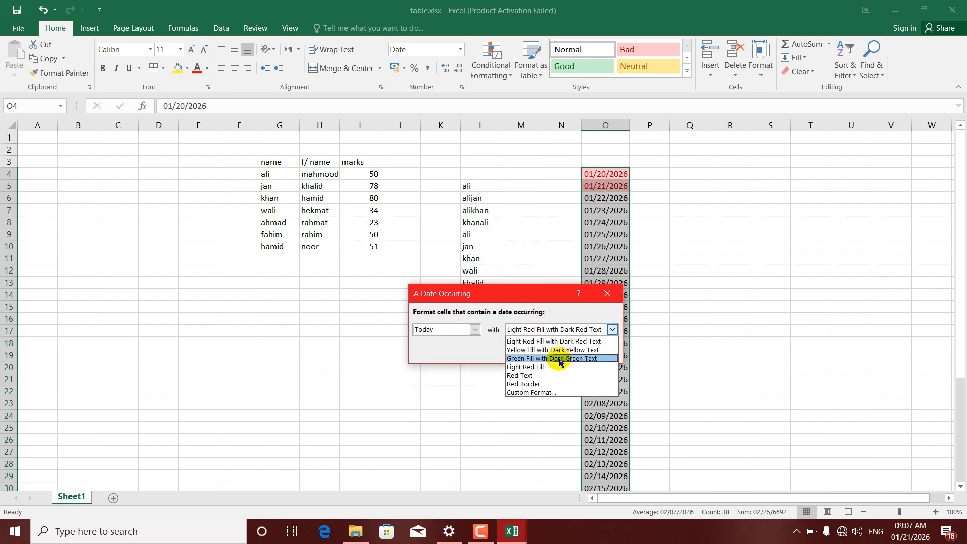
click(562, 358)
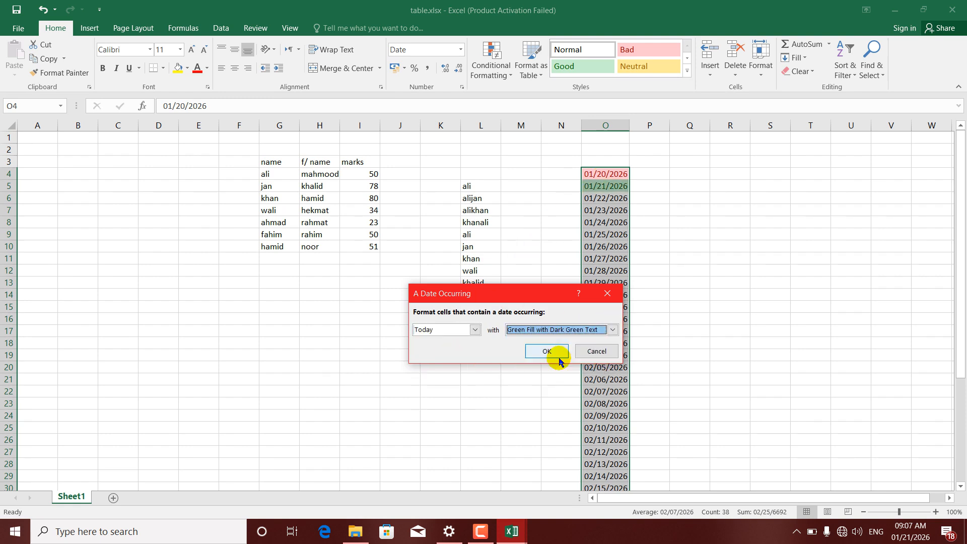
Switch the date rule to Tomorrow with Yellow Fill with Dark Yellow Text.
click(475, 330)
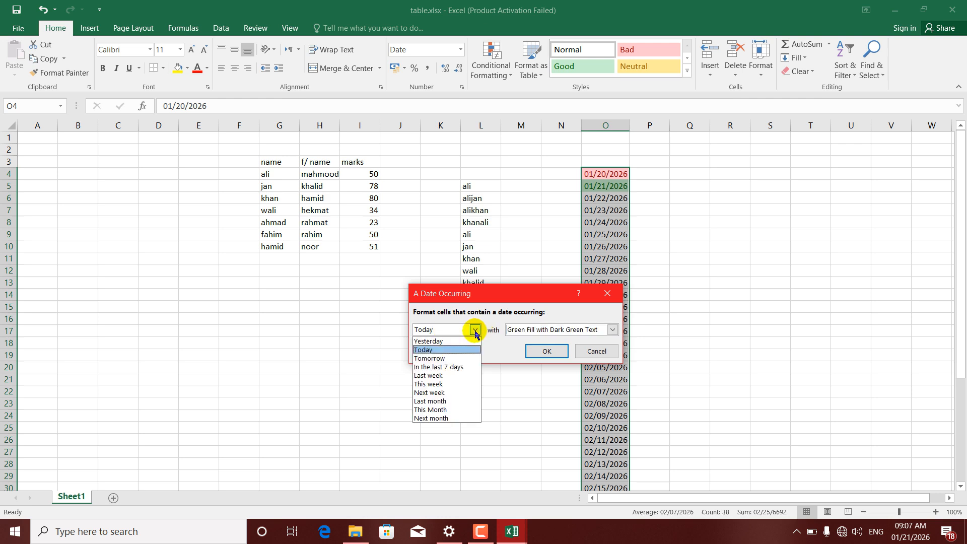
click(441, 358)
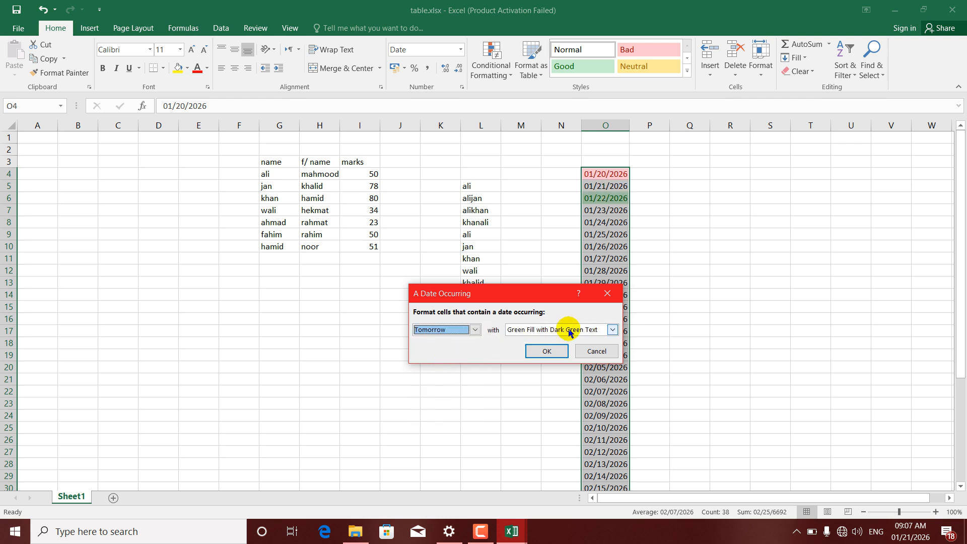
click(612, 330)
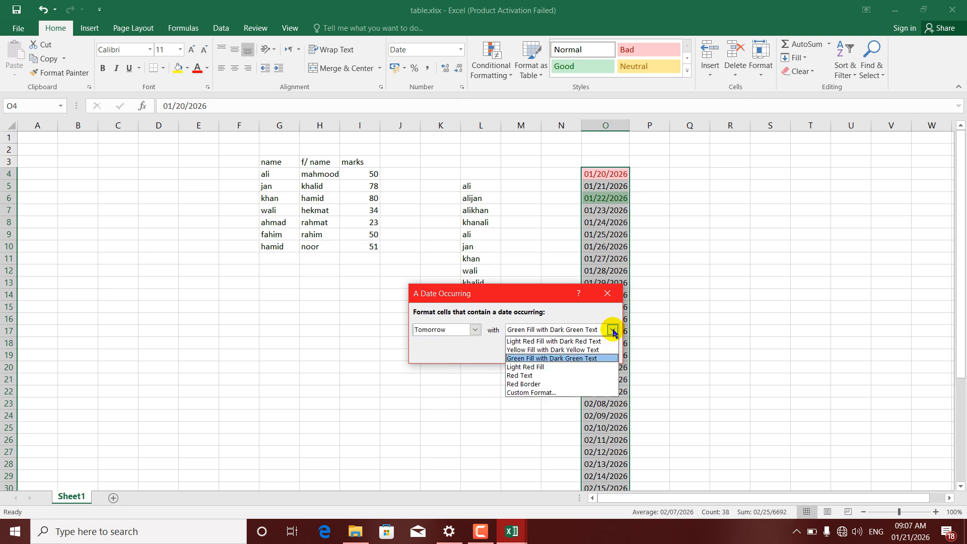
click(559, 350)
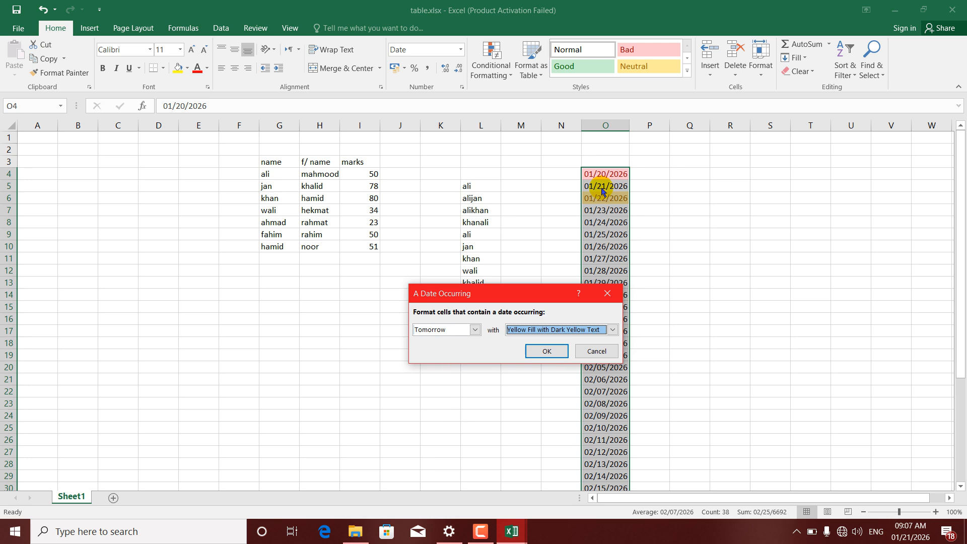
Preview the date rule for In the last 7 days and for Last week.
click(475, 330)
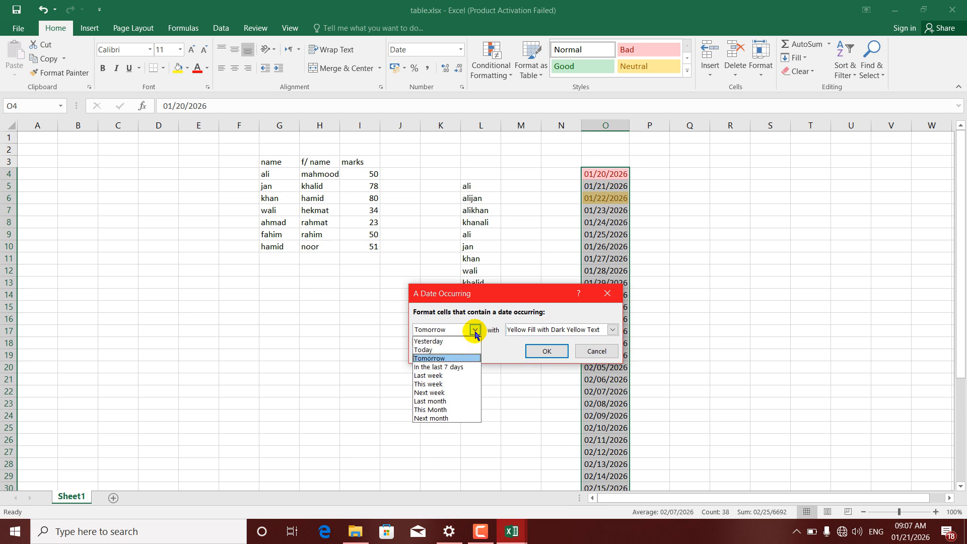
click(440, 368)
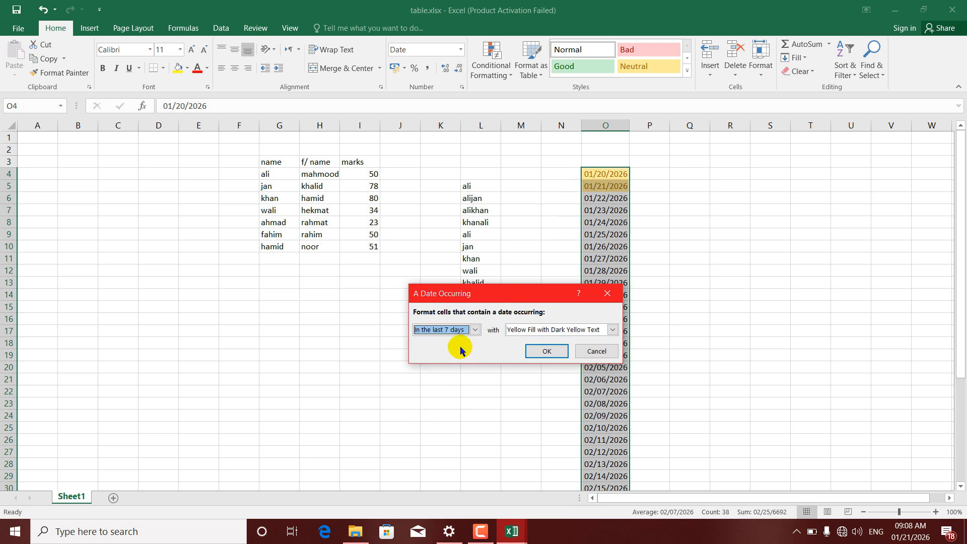
click(475, 330)
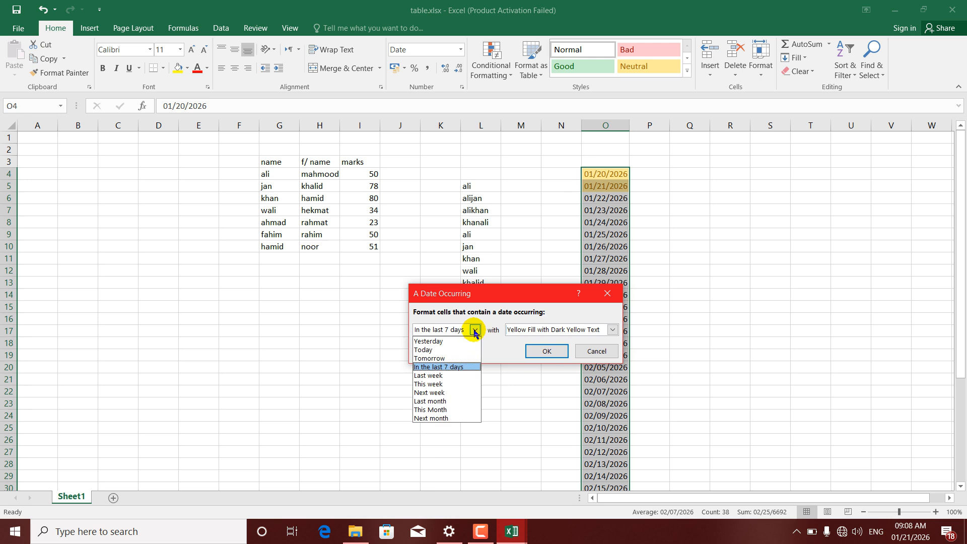
click(443, 376)
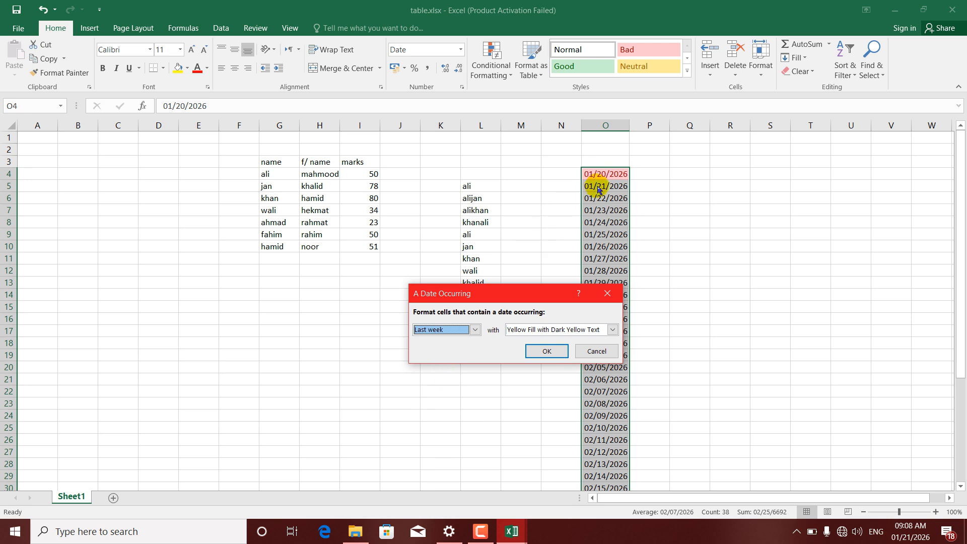
Preview the date rule for This week and Next week, keeping the date column clear of the dialog.
click(475, 330)
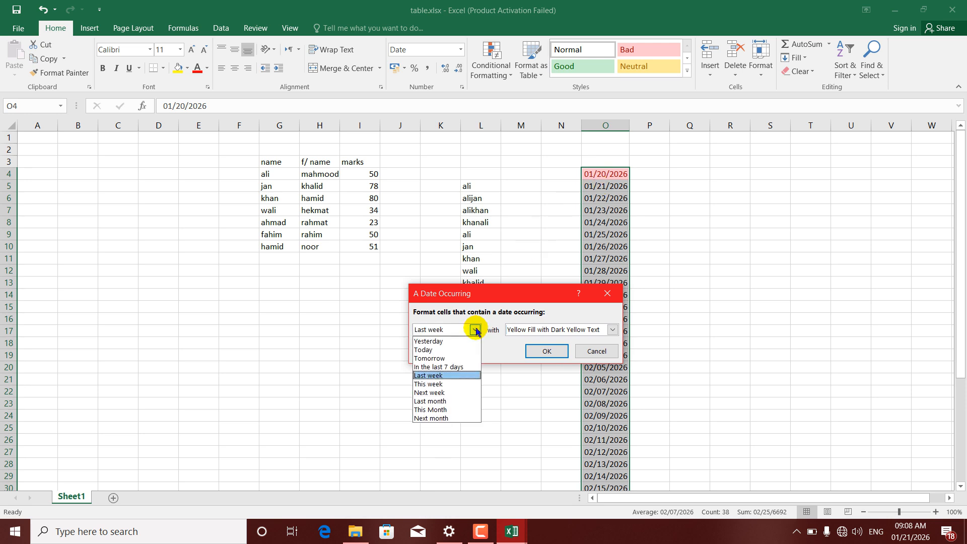
click(445, 384)
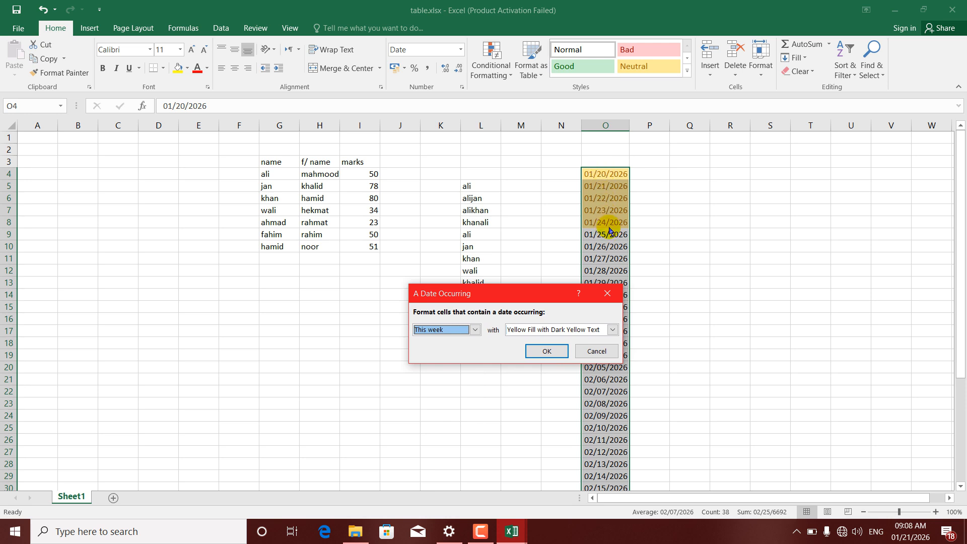
click(473, 330)
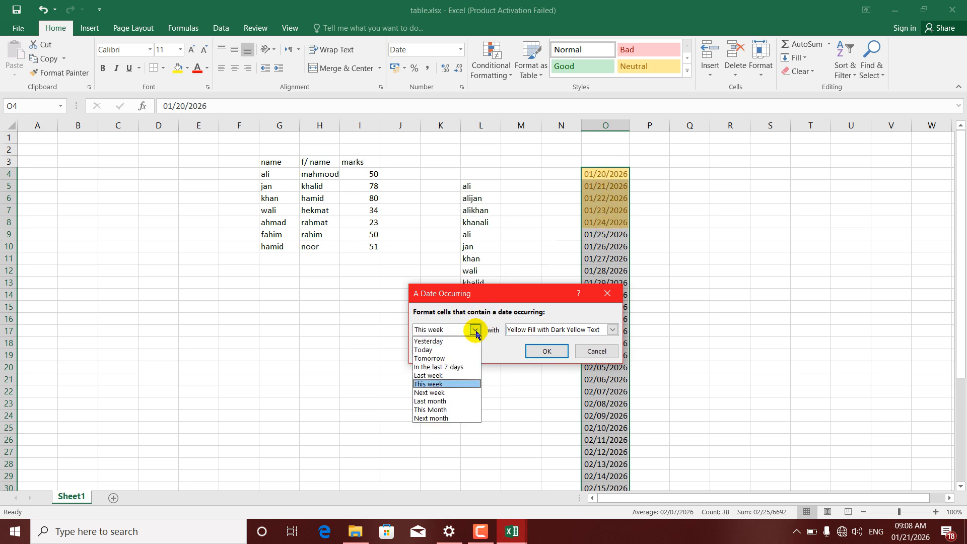
click(437, 393)
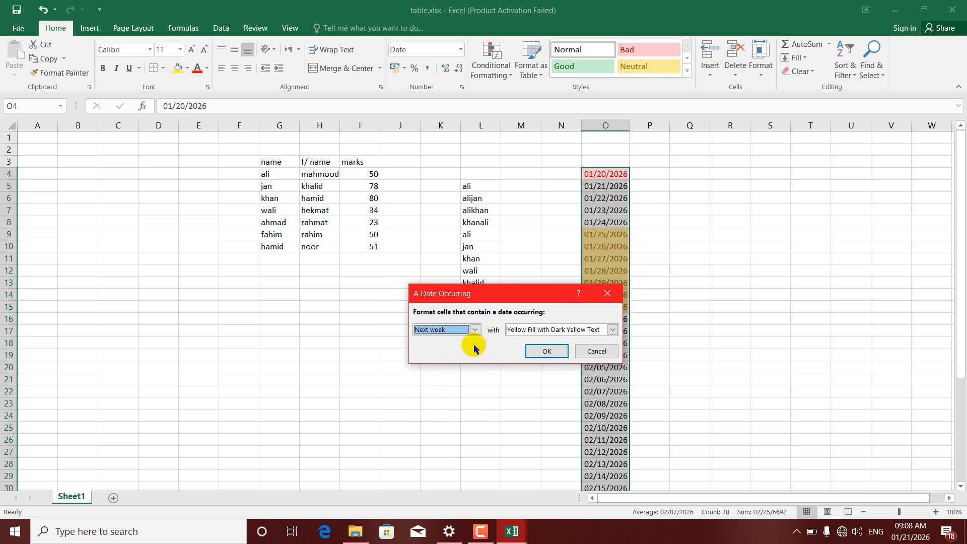
drag(521, 290, 460, 285)
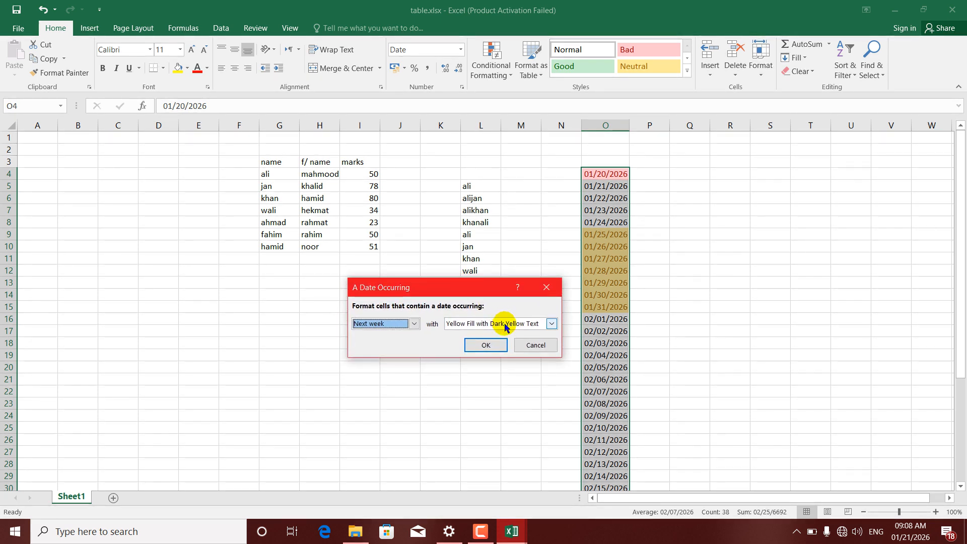
Preview the date rule for Last month and for This Month.
click(415, 325)
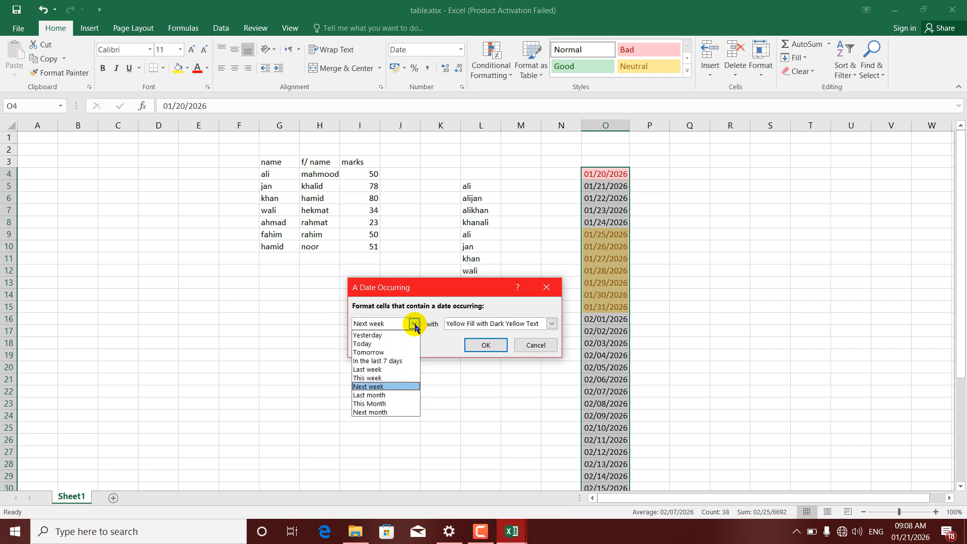
click(391, 395)
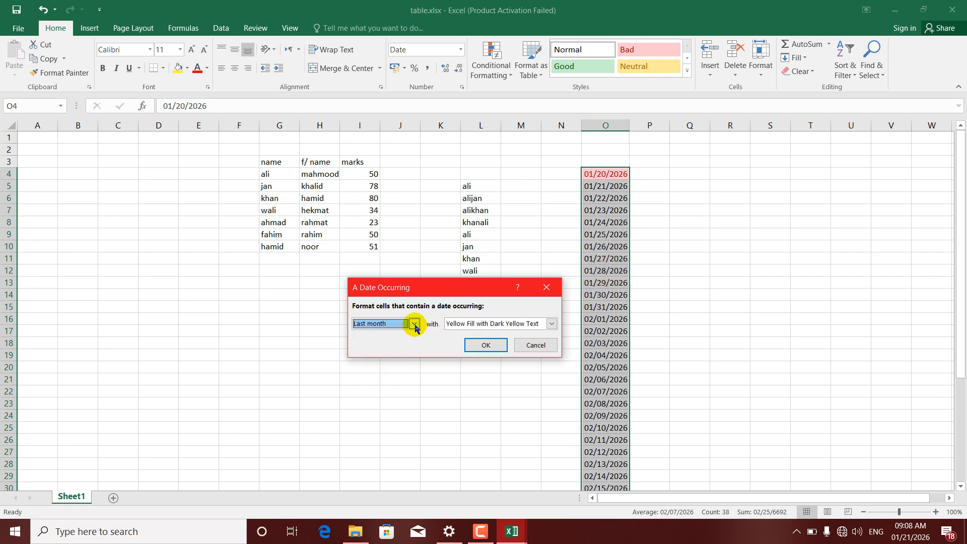
click(415, 325)
click(384, 405)
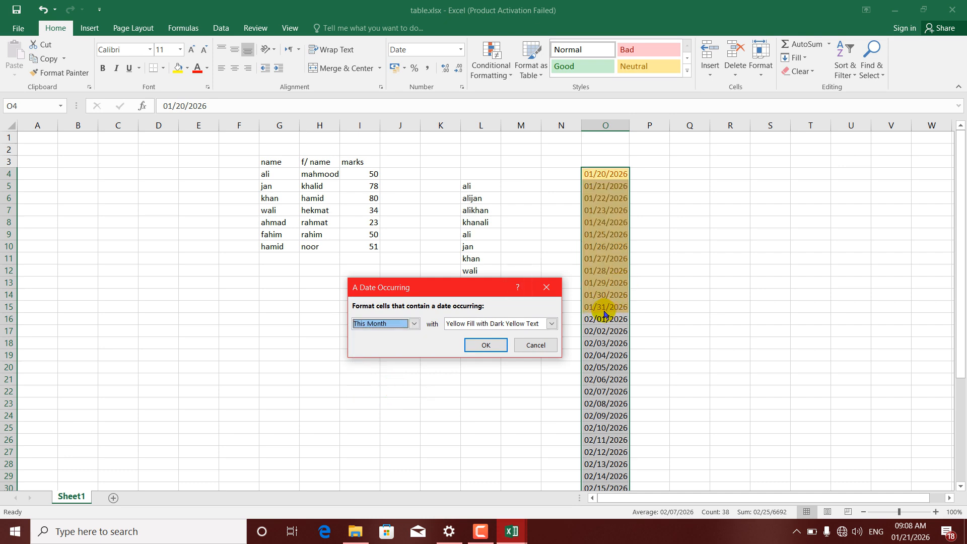
Apply the date rule to O4:O41 for Next month with Yellow Fill with Dark Yellow Text and check the highlighted dates.
click(414, 325)
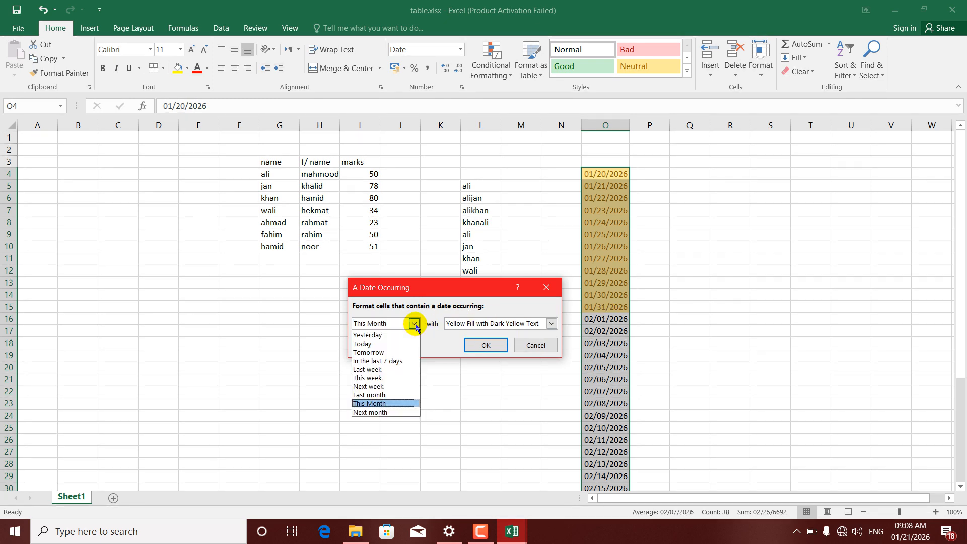
click(376, 413)
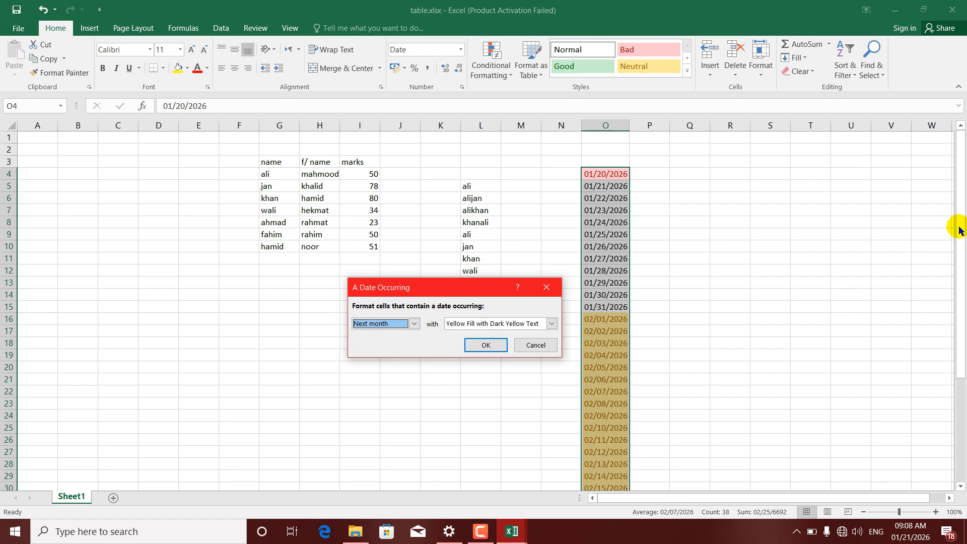
click(487, 345)
scroll(961, 302, down, 4)
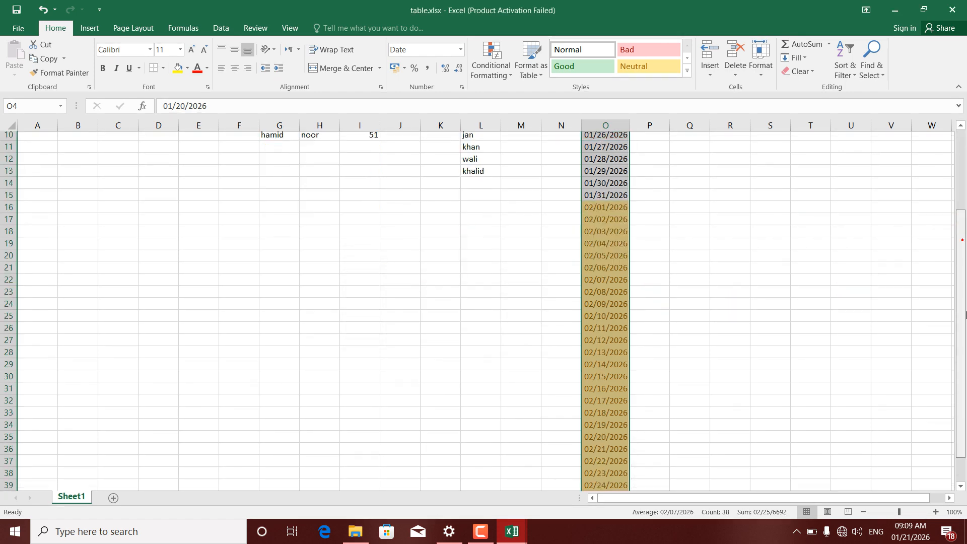
Clear the conditional formatting rules from the selected dates O4:O41.
scroll(955, 302, up, 4)
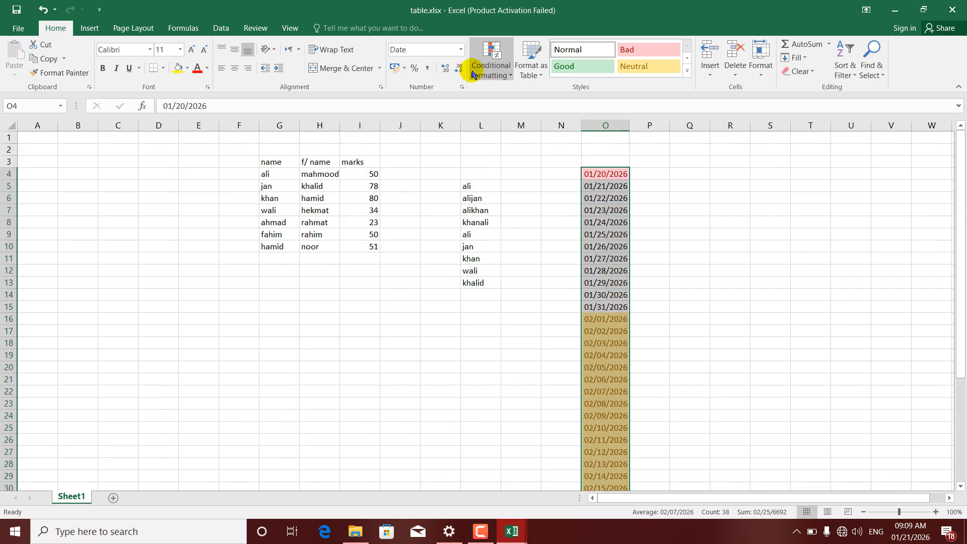
click(508, 76)
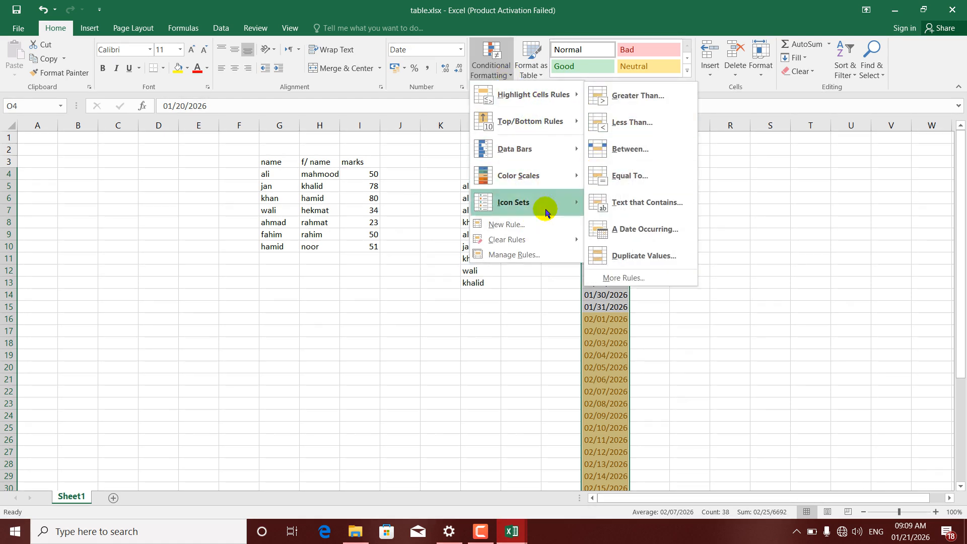
mouse_move(546, 241)
click(619, 241)
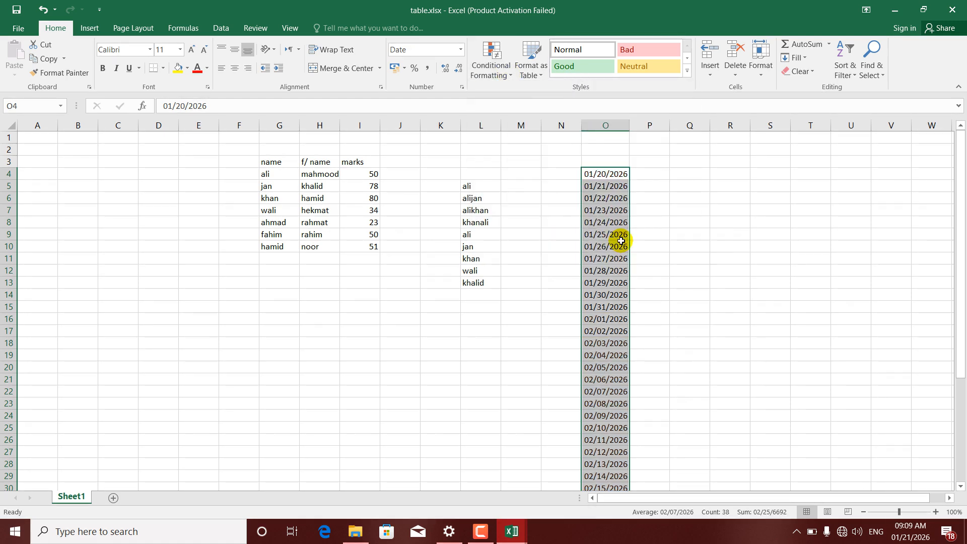
click(506, 75)
mouse_move(529, 95)
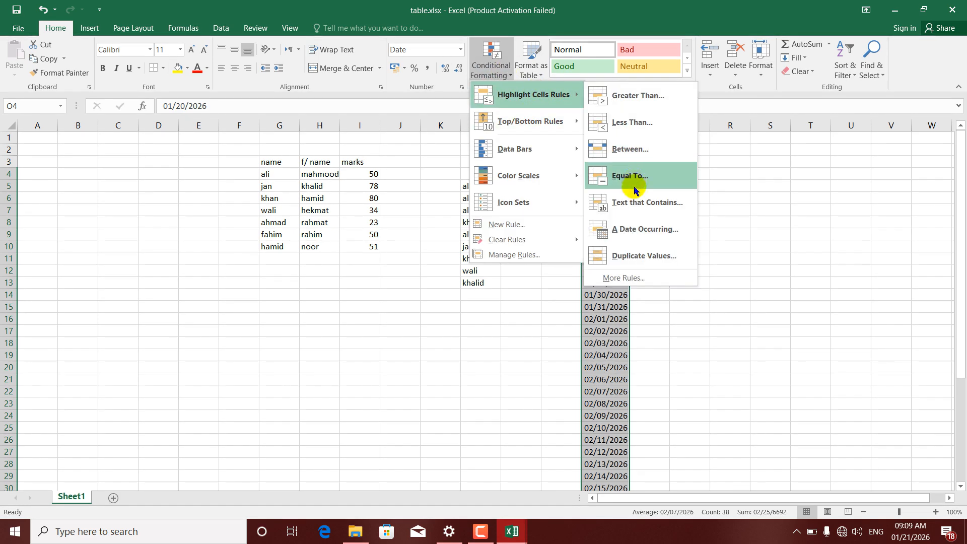
click(481, 325)
click(389, 278)
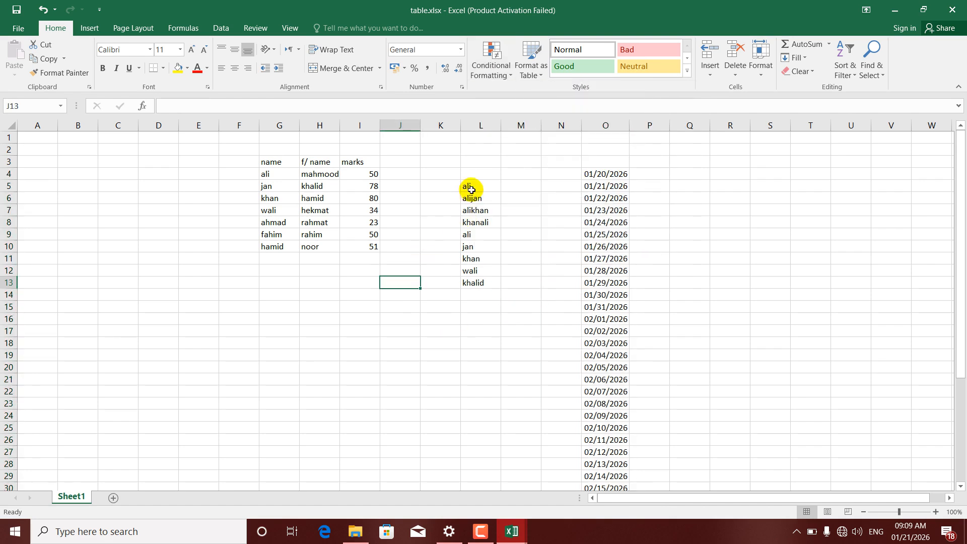
drag(471, 186, 475, 281)
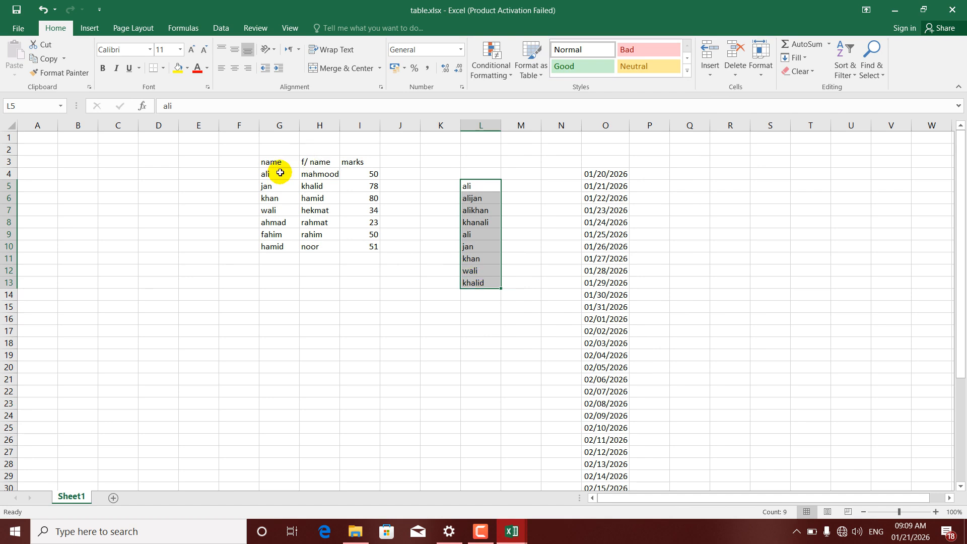
Apply a Duplicate Values highlight rule to G4:G22, formatting Duplicate values with Light Red Fill with Dark Red Text.
drag(266, 173, 280, 397)
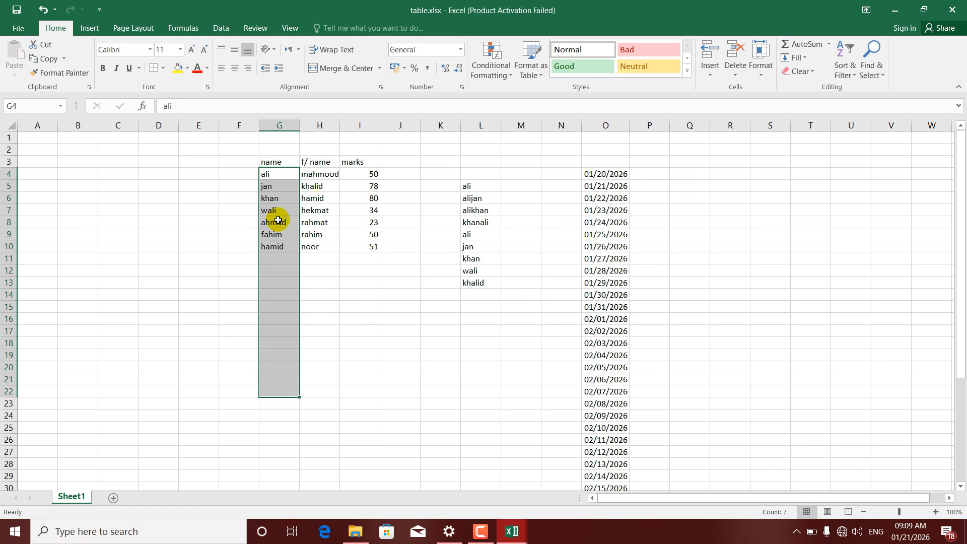
click(507, 74)
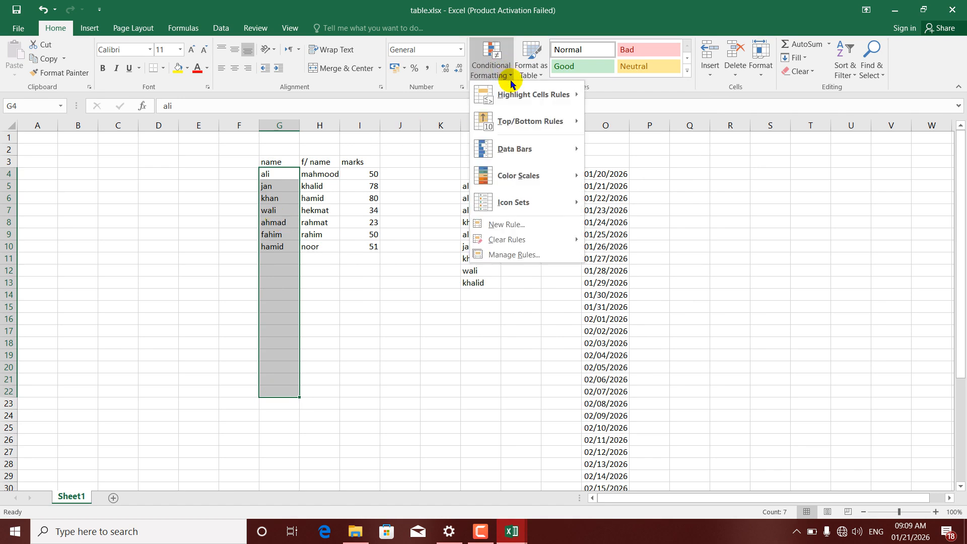
mouse_move(533, 94)
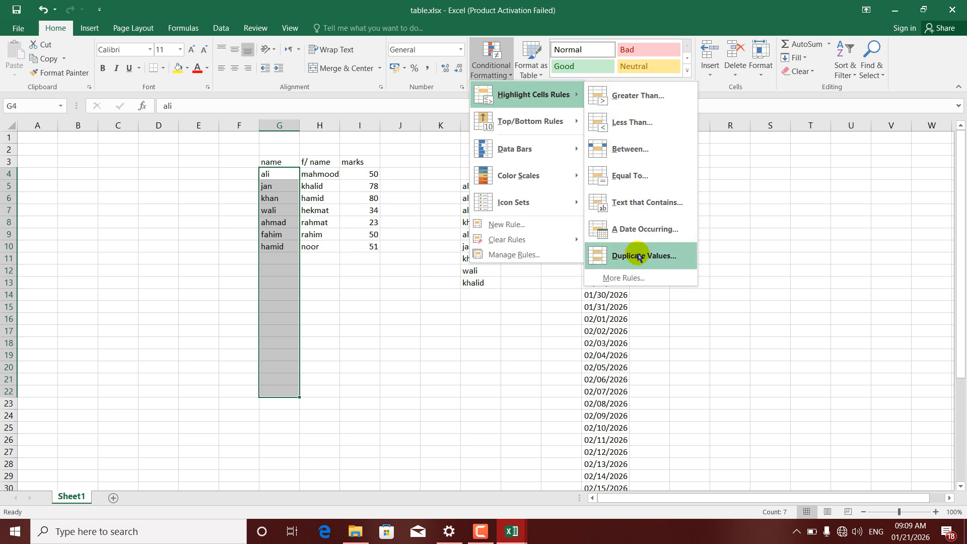
click(637, 256)
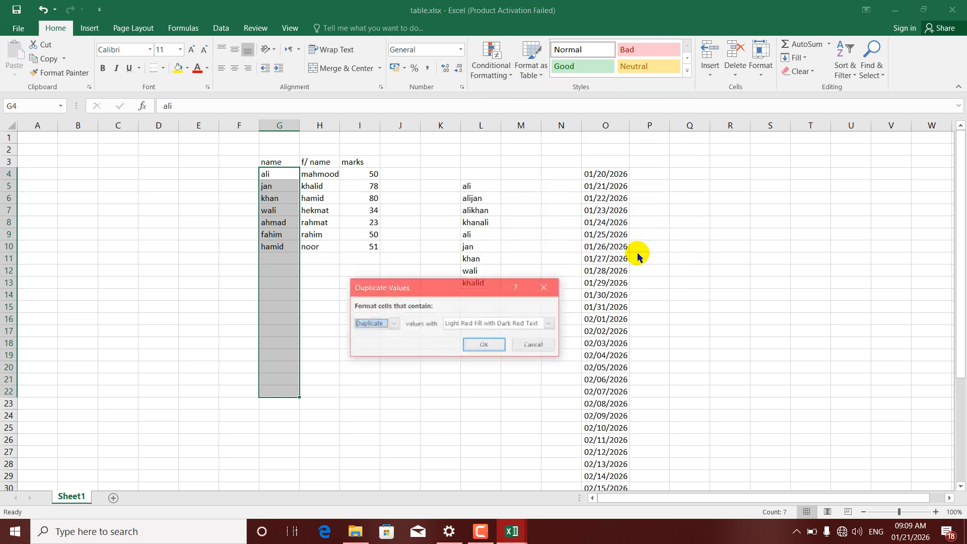
click(393, 324)
click(393, 327)
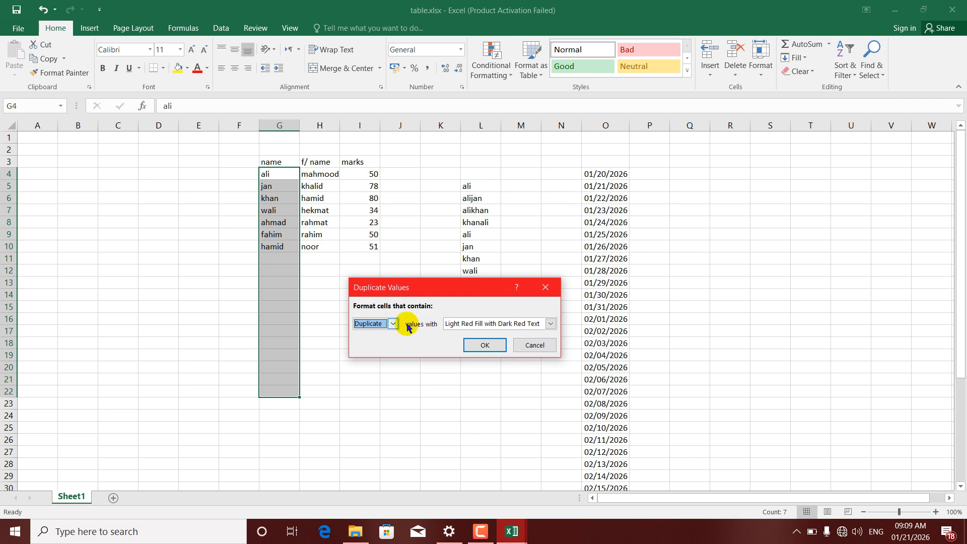
click(477, 345)
Fill G11, G12 and G13 with repeats of the names in G4, G5 and G9 to test the duplicate rule.
click(276, 258)
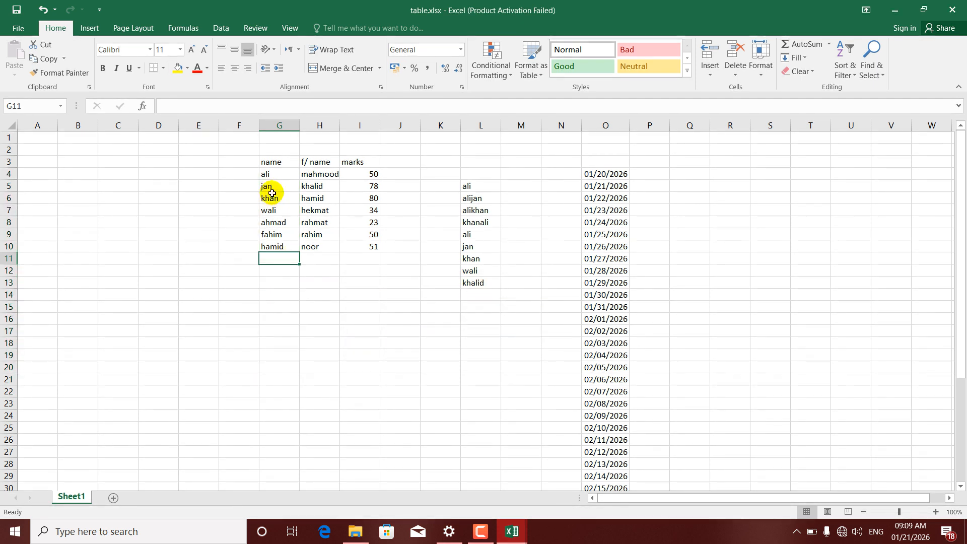
click(275, 174)
click(276, 259)
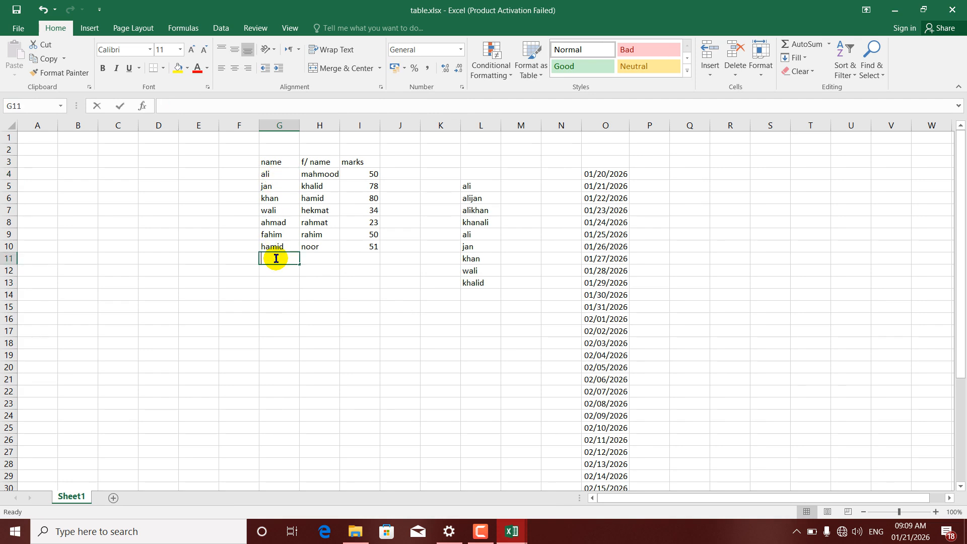
text(ali)
key(Return)
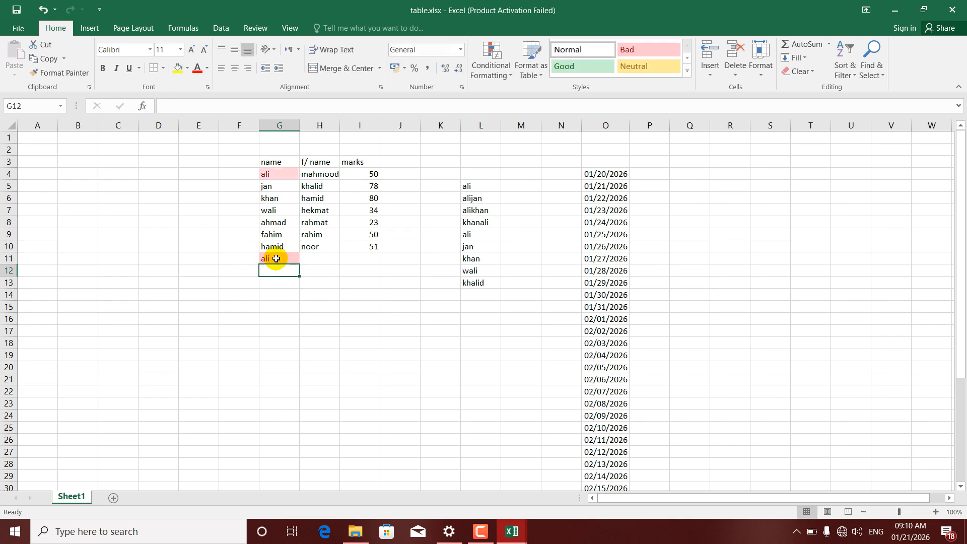
text(jan)
key(Return)
text(fahim)
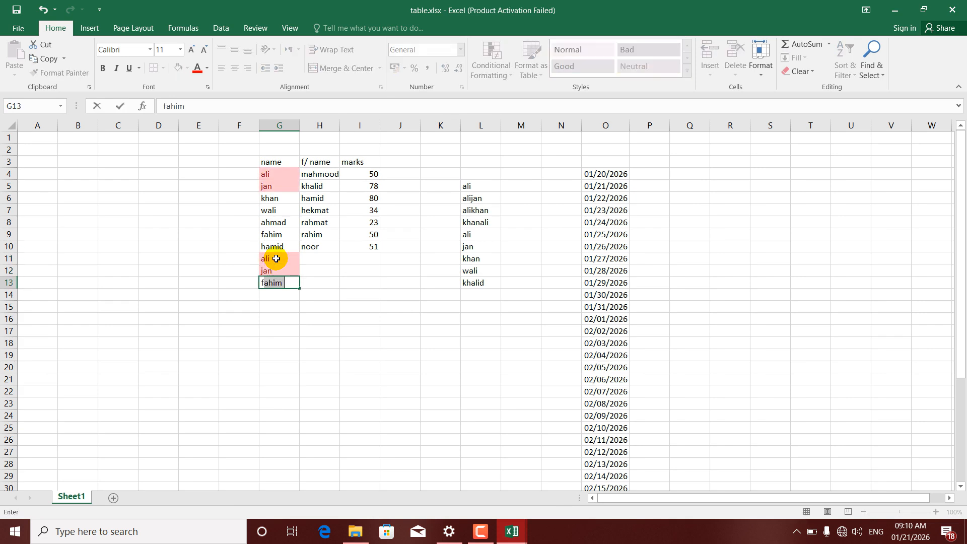
key(Return)
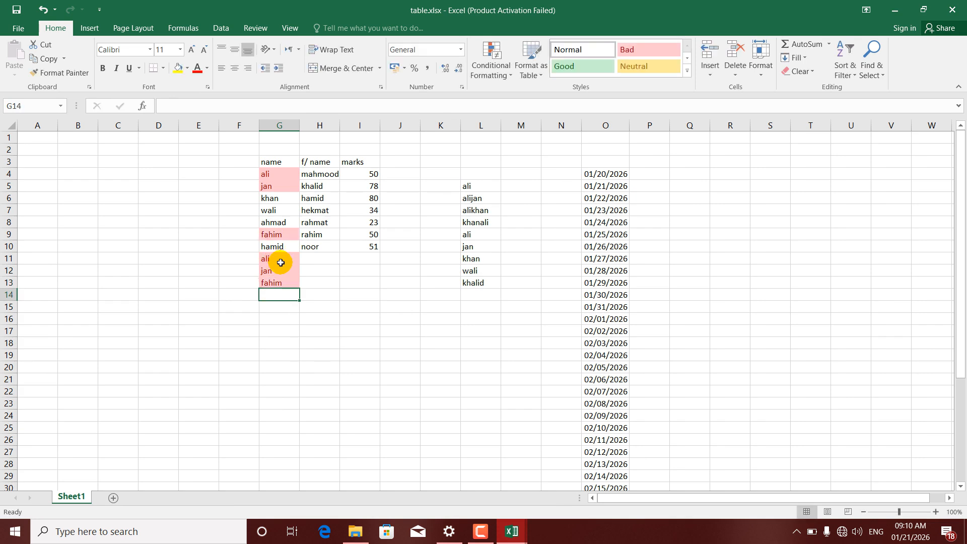
Compare the repeated names in G4 and G11 and in G5 and G12, and repeat the name from G6 in G18.
click(283, 200)
click(277, 176)
click(279, 259)
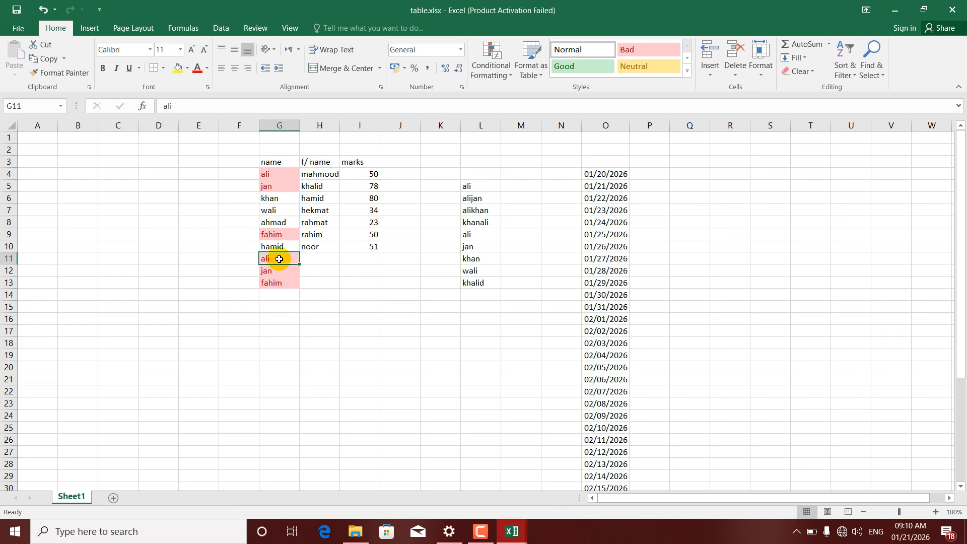
click(280, 188)
click(279, 270)
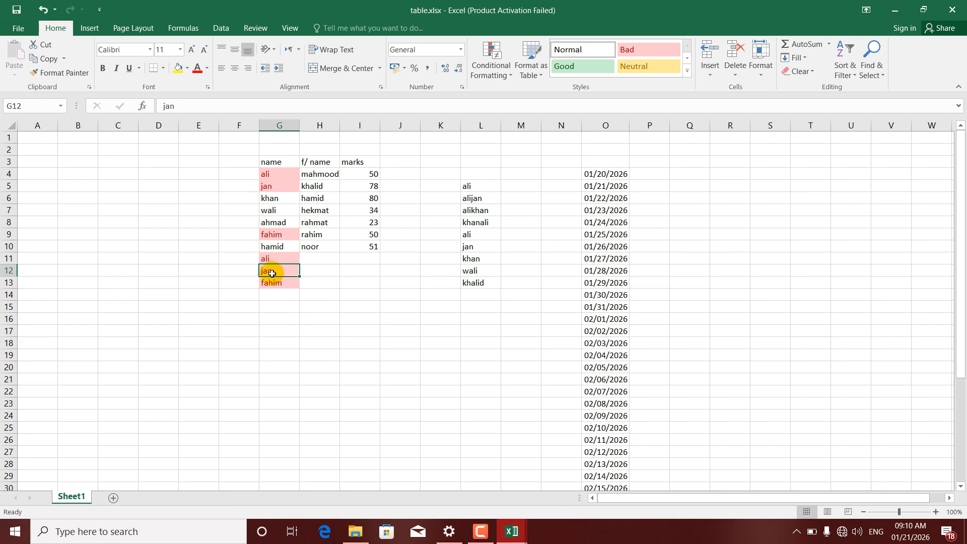
click(275, 307)
click(276, 343)
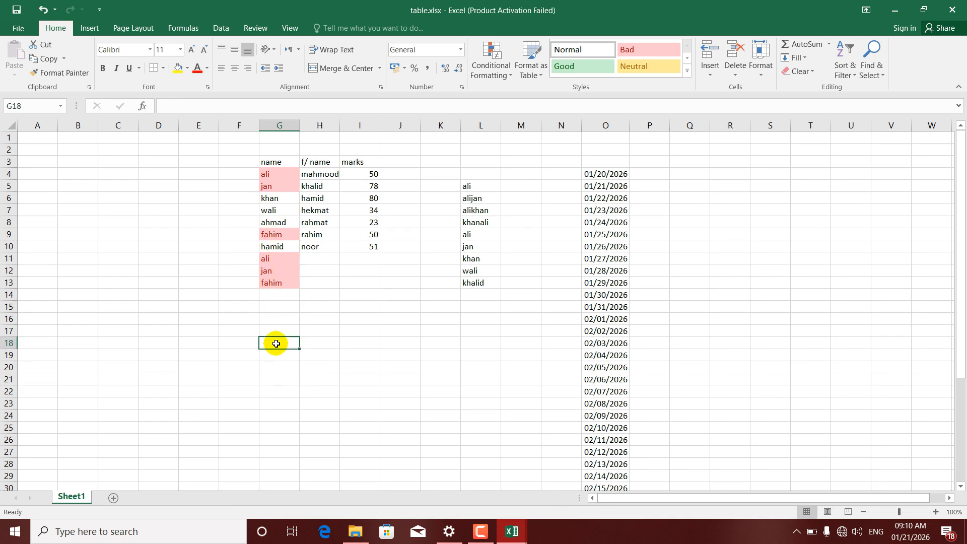
text(kha)
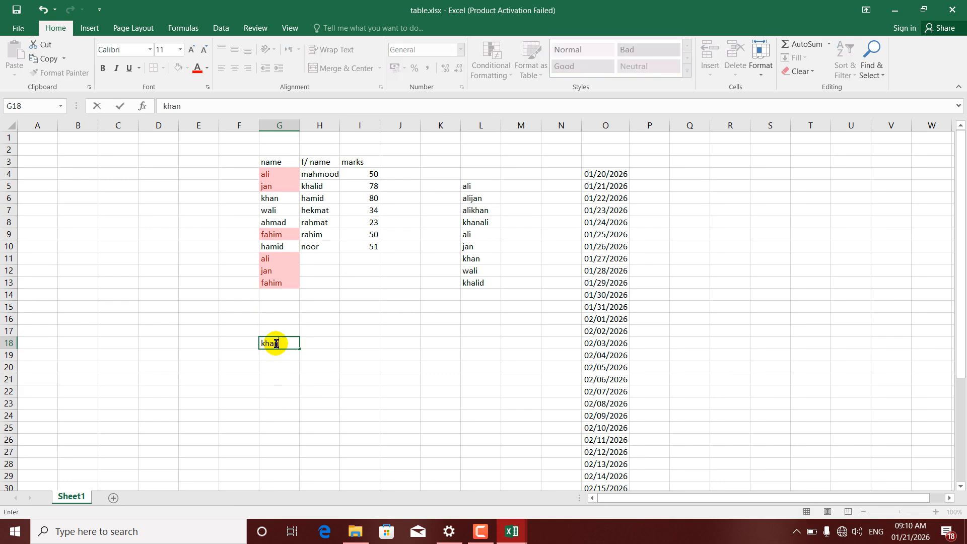
text(n)
key(Return)
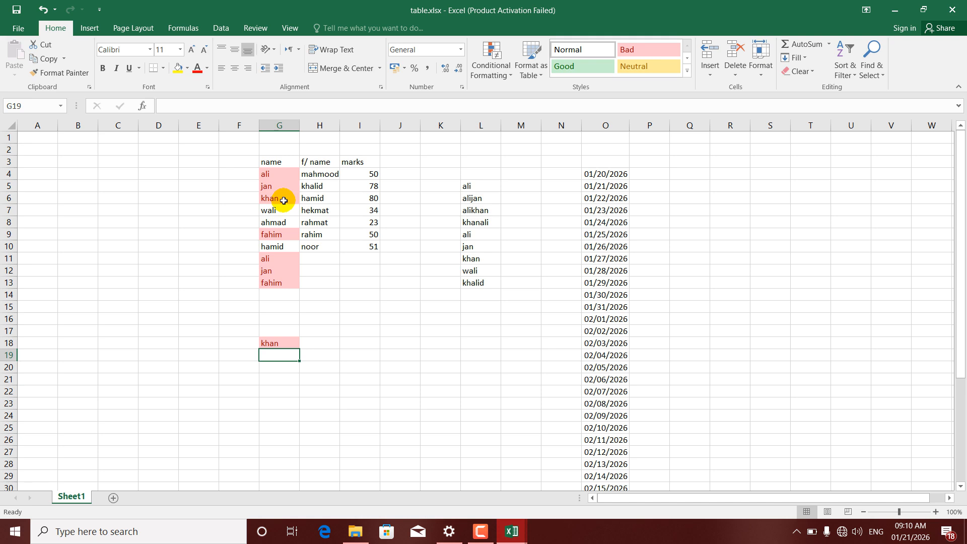
Clear the conditional formatting rules from the name column cells G4:G28.
drag(290, 169, 284, 461)
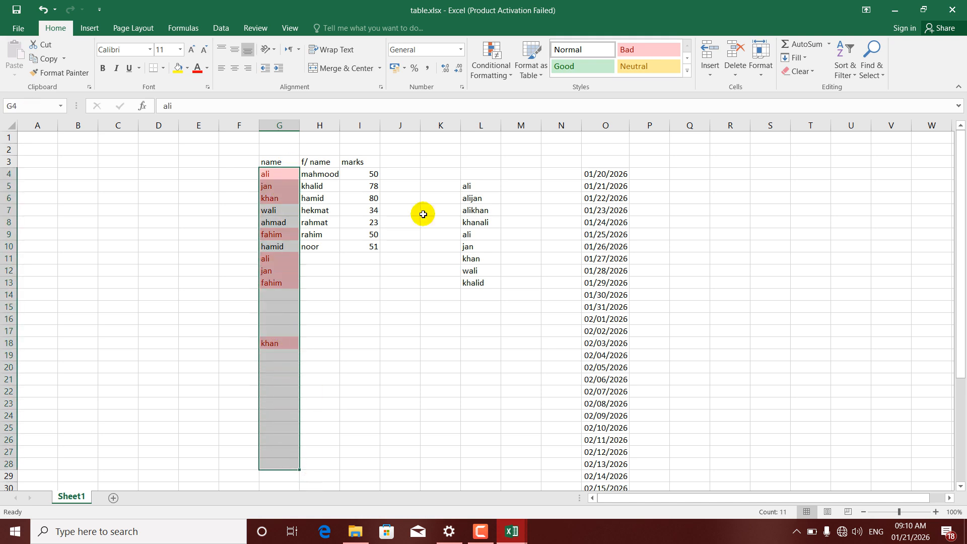
click(510, 75)
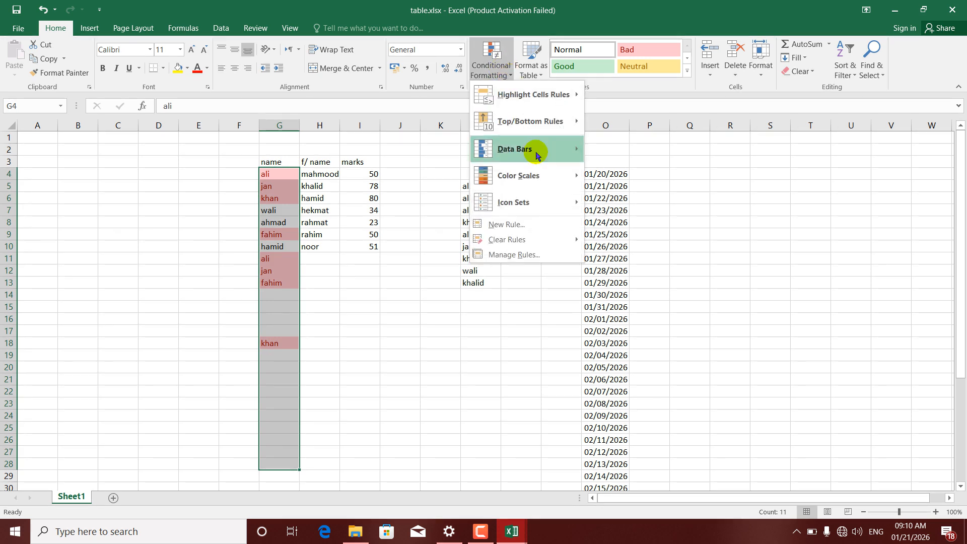
mouse_move(527, 240)
click(613, 245)
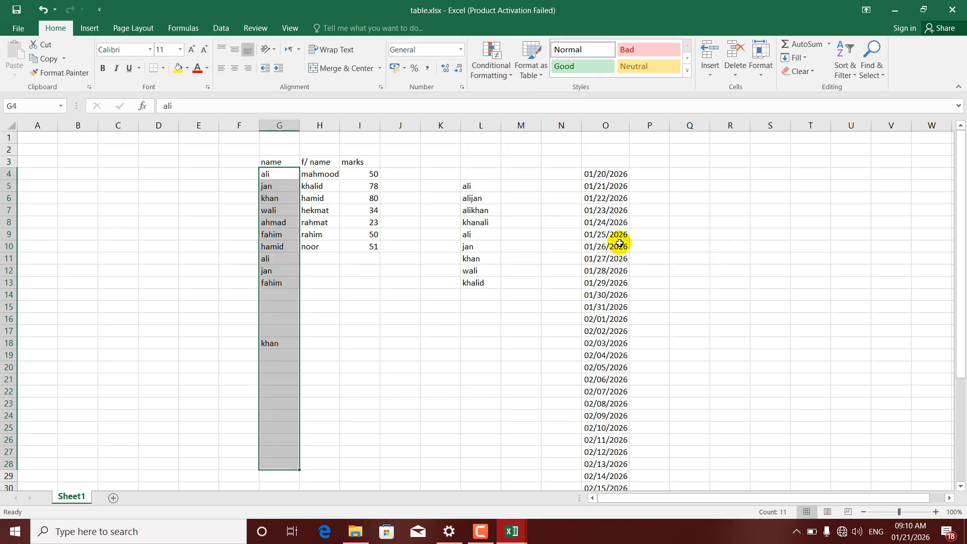